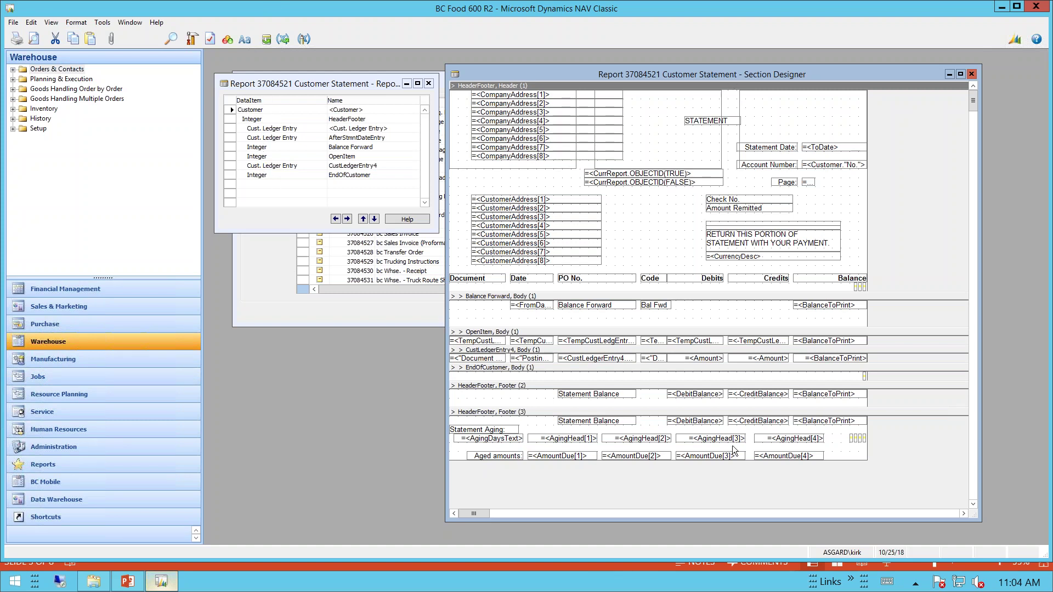
# Move the CustomerAddress[1] and CustomerAddress[5] fields to the right in the Customer Statement header section
pyautogui.moveTo(560, 203); pyautogui.dragTo(626, 194)
pyautogui.moveTo(582, 234); pyautogui.dragTo(629, 231)
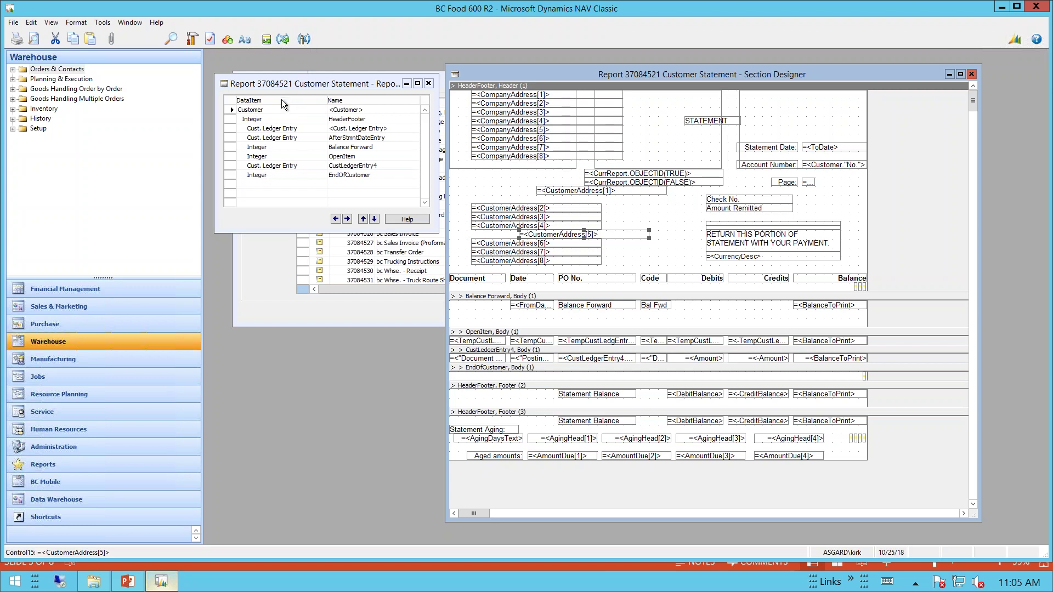
# View the C/AL code behind the Customer data item, and close the code editor
pyautogui.click(264, 109)
pyautogui.click(304, 39)
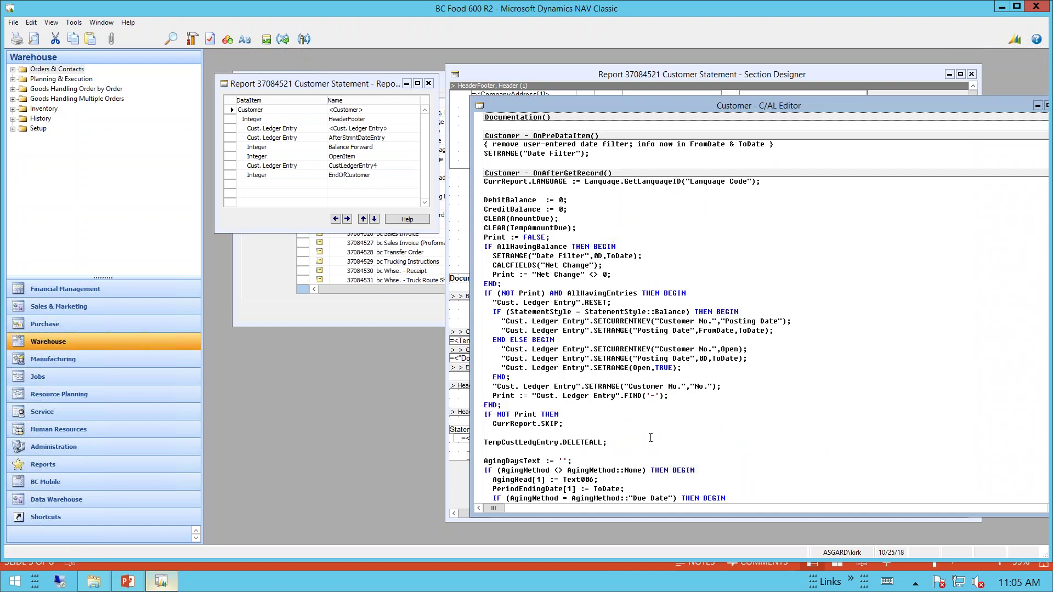
pyautogui.press('Escape')
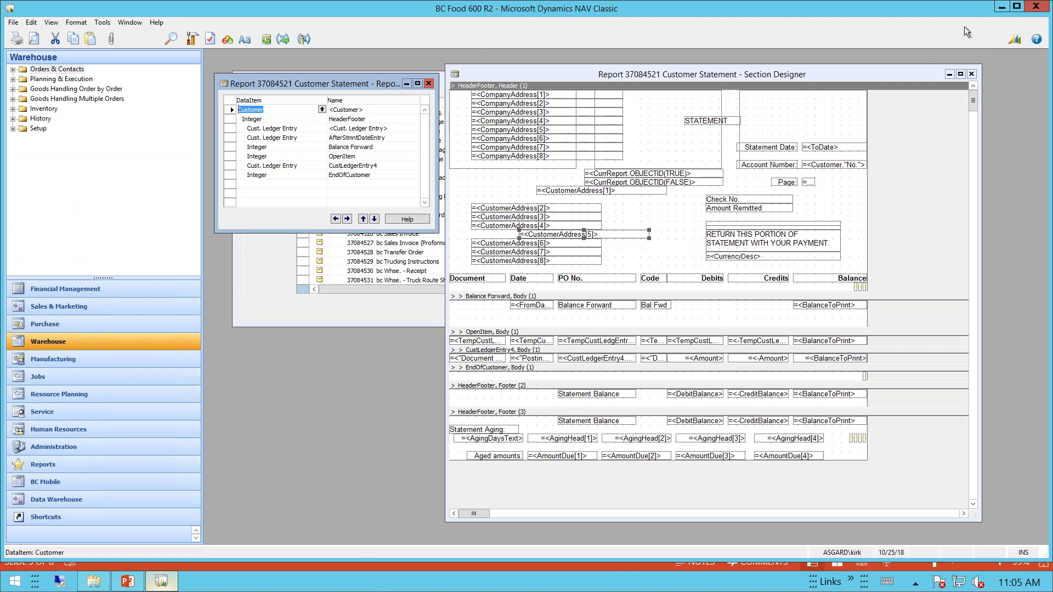
# Close the Customer Statement report design without saving the changes
pyautogui.click(427, 83)
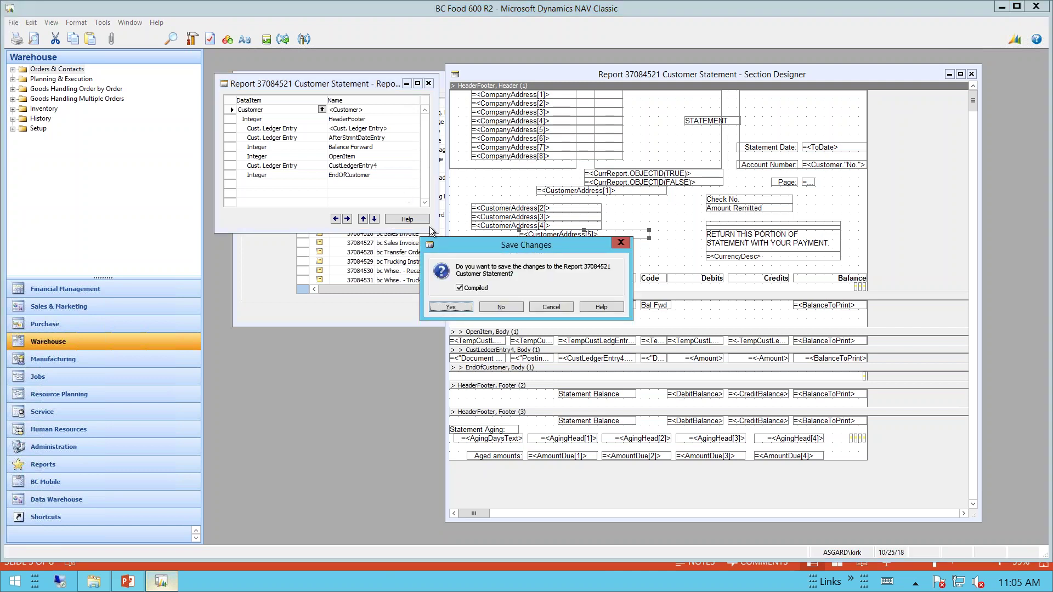
pyautogui.click(501, 307)
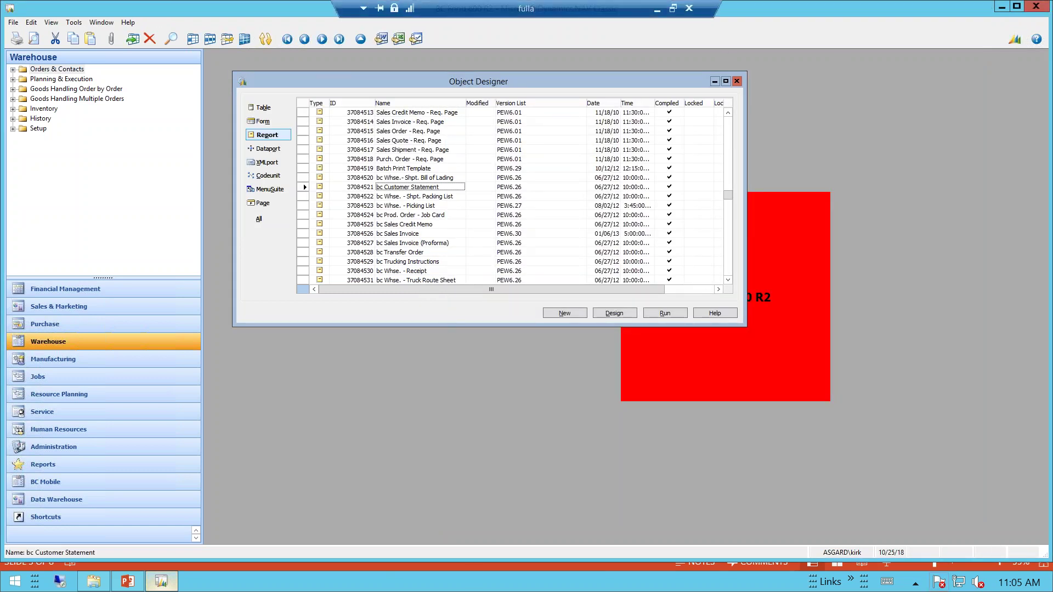
# Leave the remote session for the BCERP_1100 Development Environment and open report 37084526 bc Sales Invoice in design mode
pyautogui.moveTo(1052, 591)
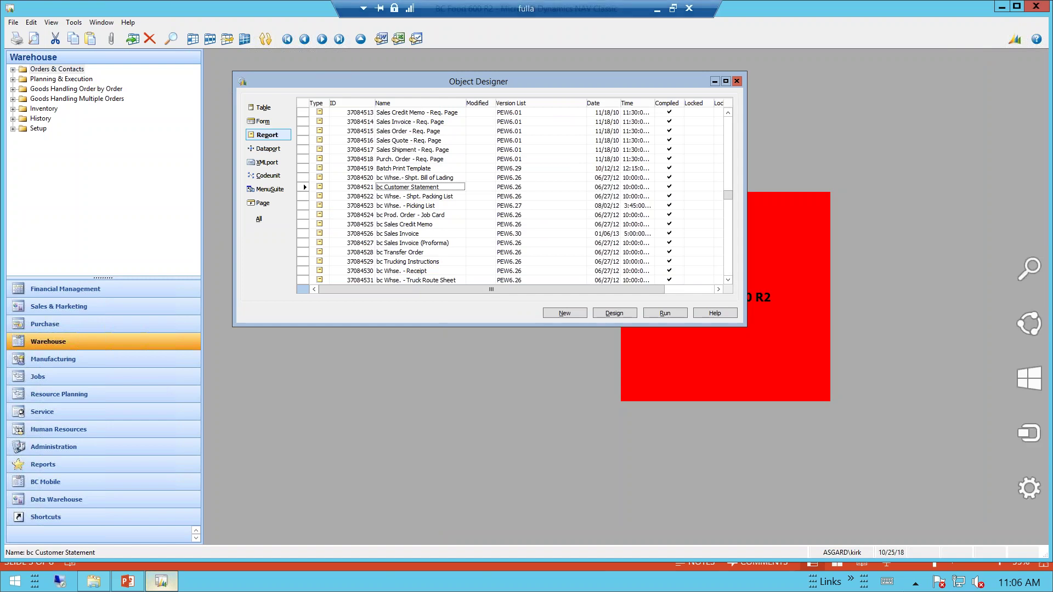
pyautogui.click(657, 9)
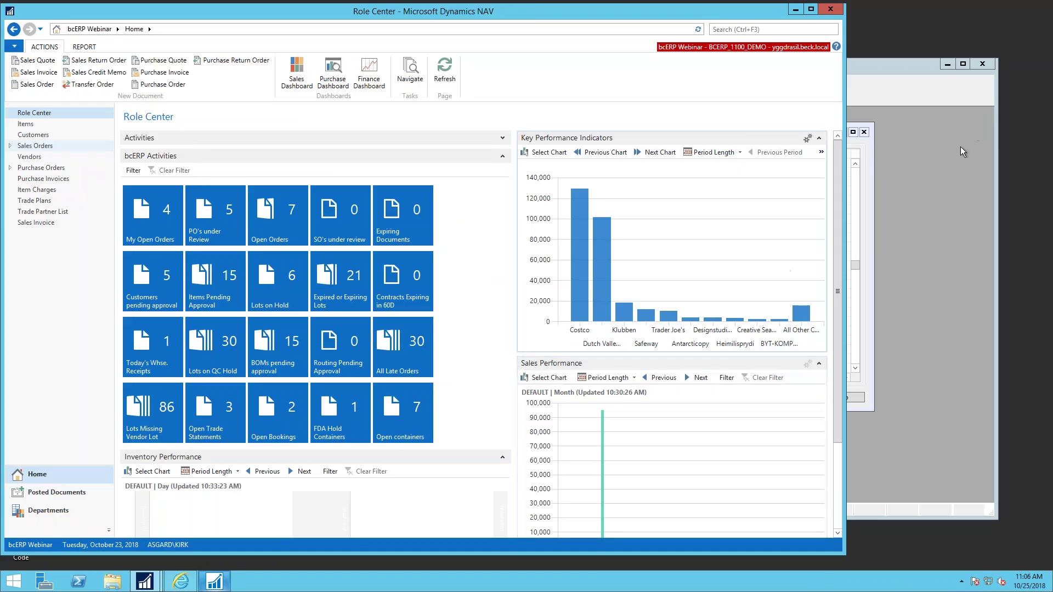
pyautogui.click(952, 167)
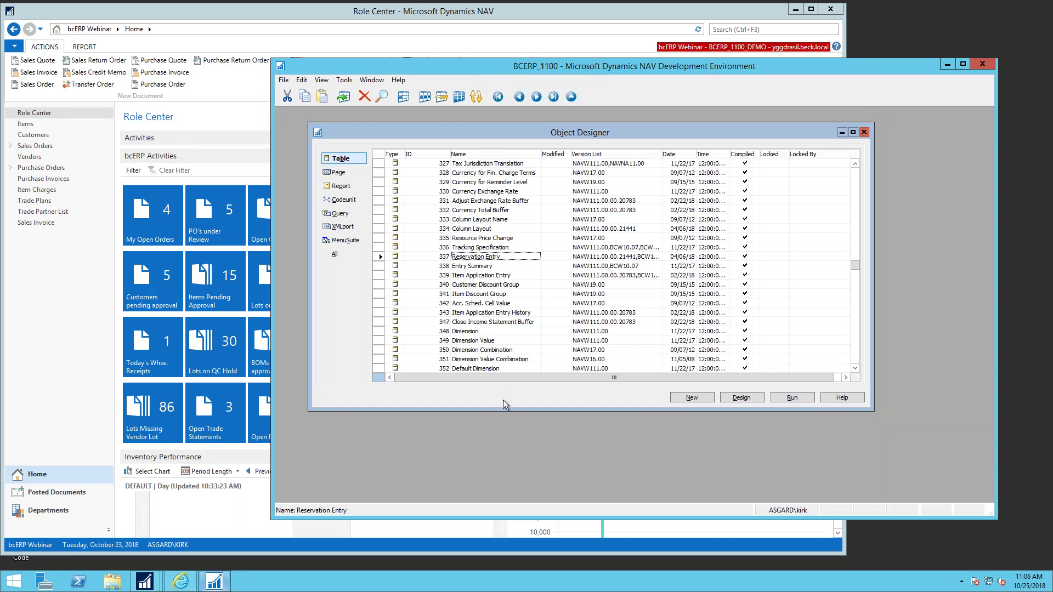
pyautogui.click(343, 187)
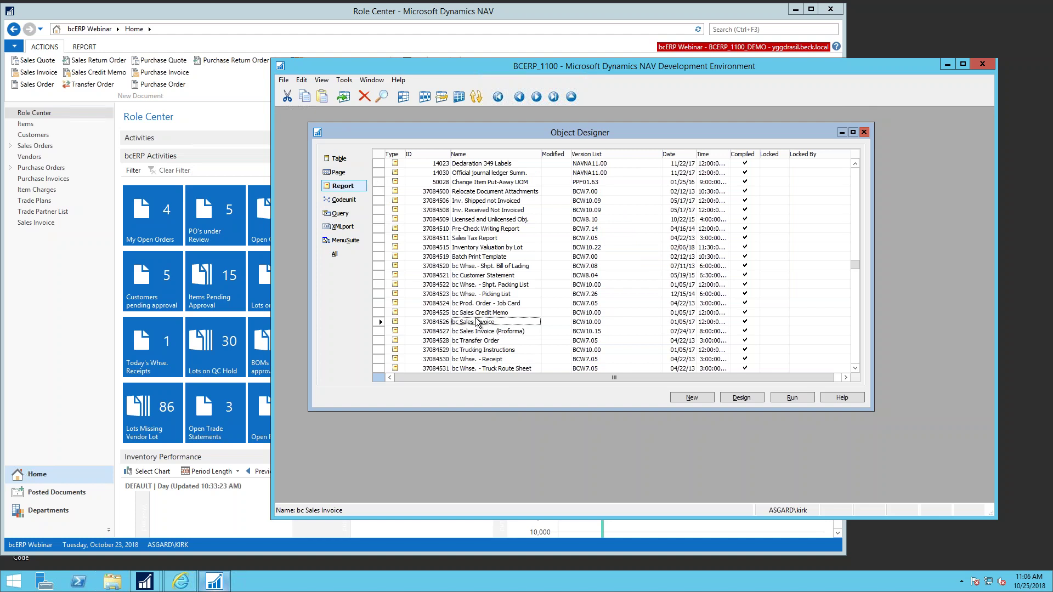
pyautogui.click(740, 399)
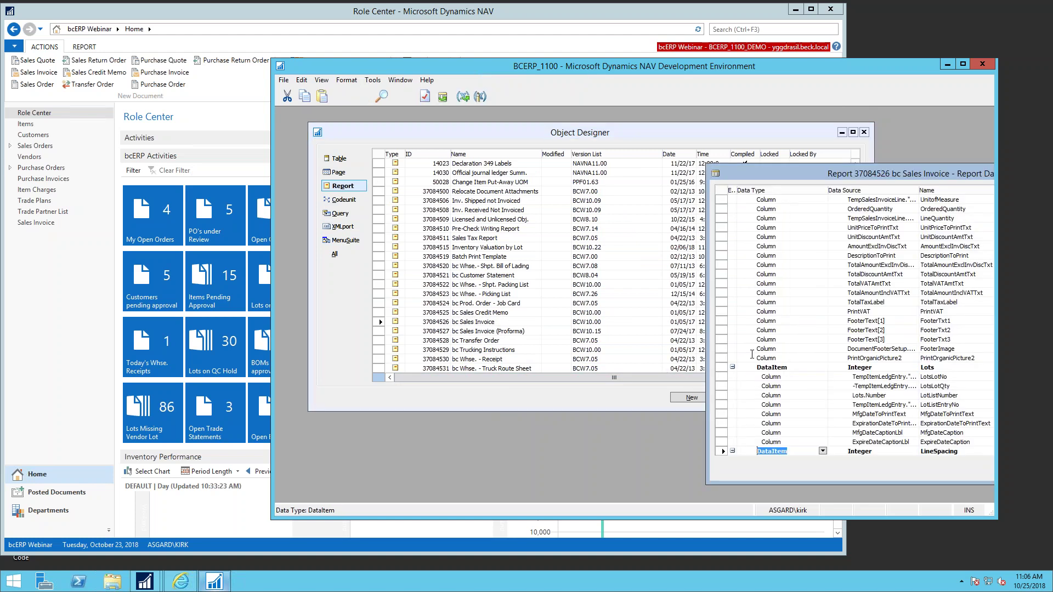
# Reposition and enlarge the dataset designer to examine the SalesInvLine and Lots data items
pyautogui.moveTo(873, 178); pyautogui.dragTo(517, 136)
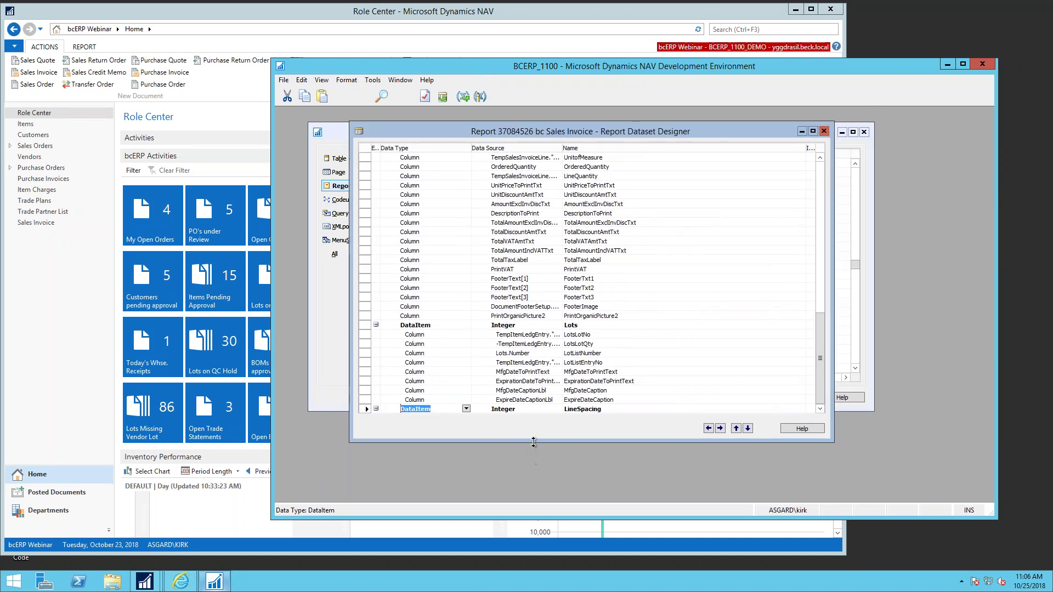
pyautogui.moveTo(533, 443); pyautogui.dragTo(537, 481)
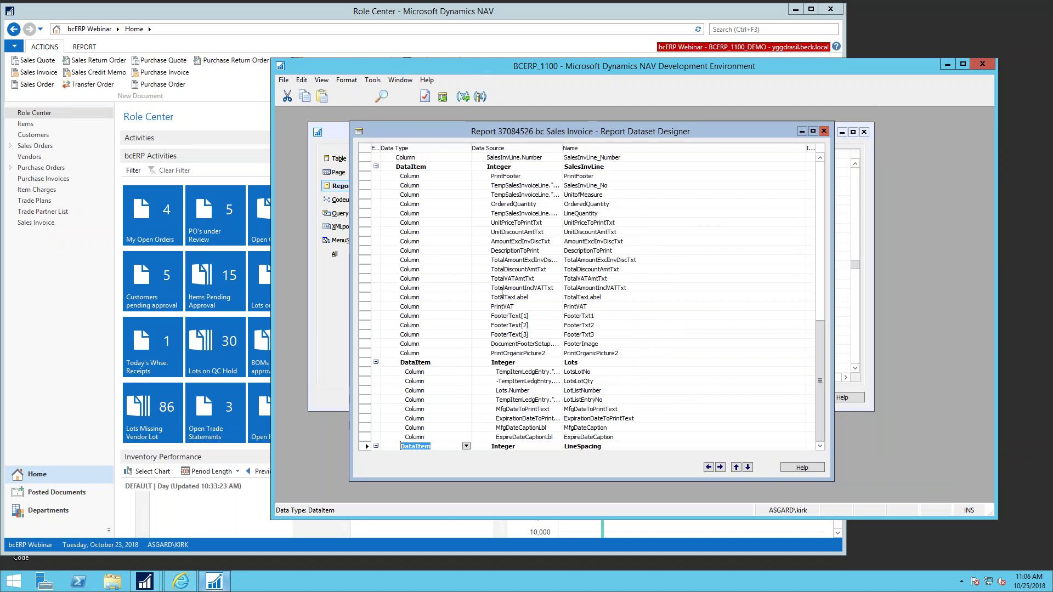
pyautogui.click(587, 169)
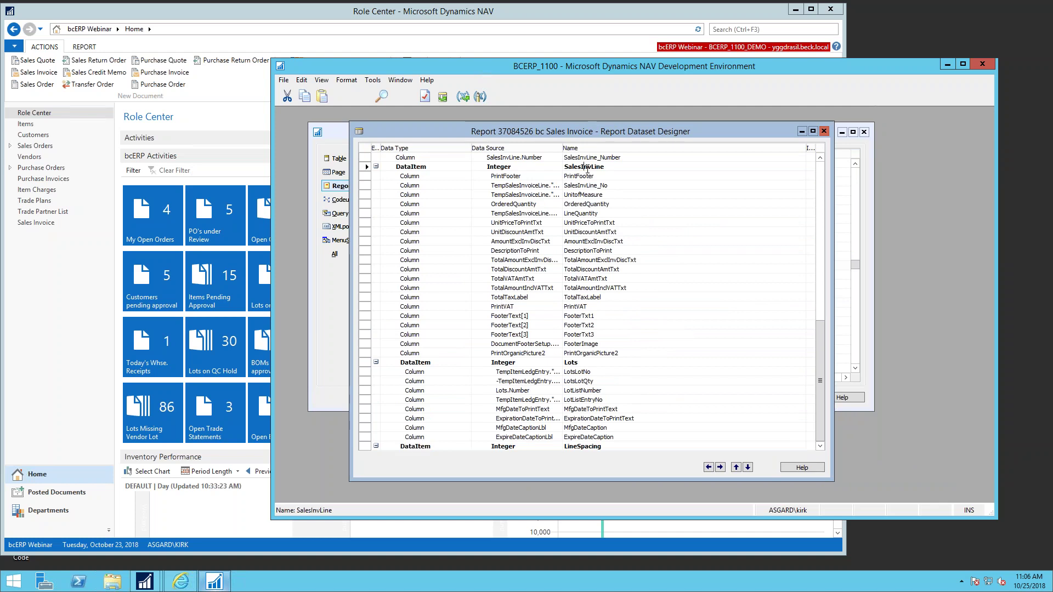
pyautogui.click(580, 363)
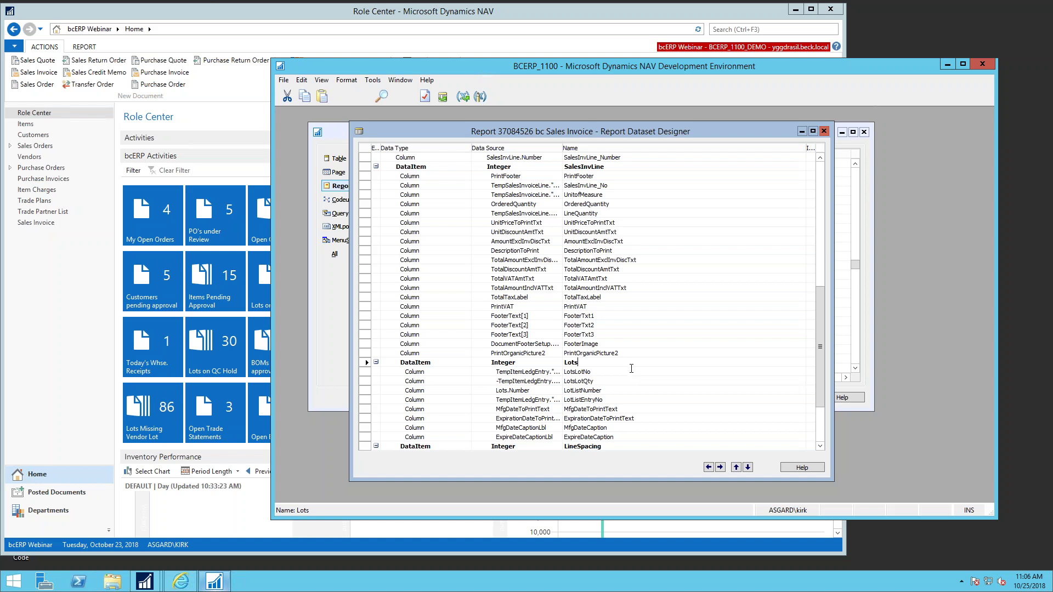
# Open the Sales Invoice layout in Report Builder and move the BillToAddress1 box about 0.5 in to the right
pyautogui.click(321, 79)
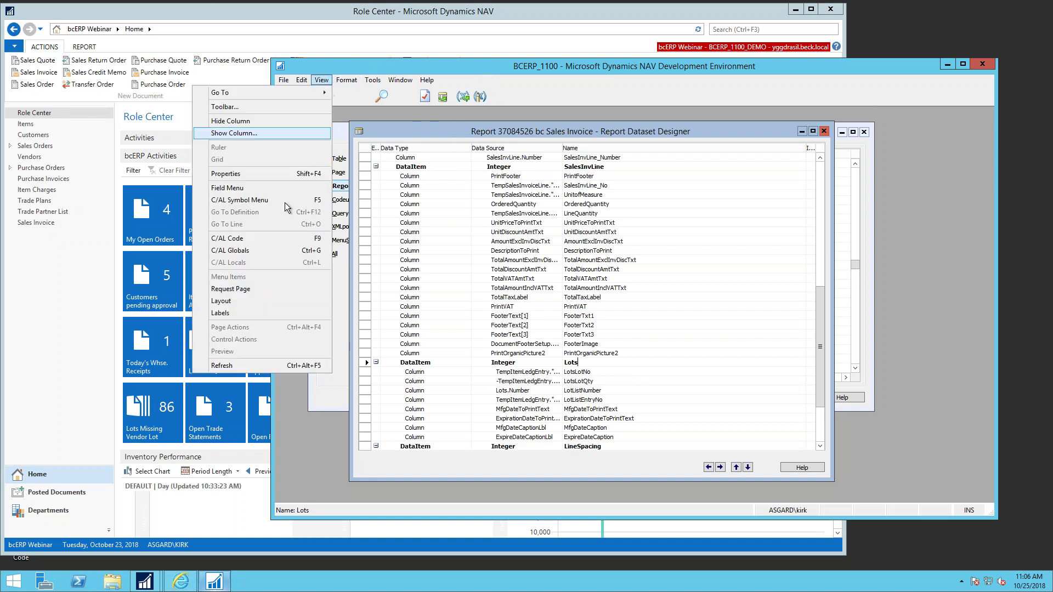
pyautogui.click(228, 300)
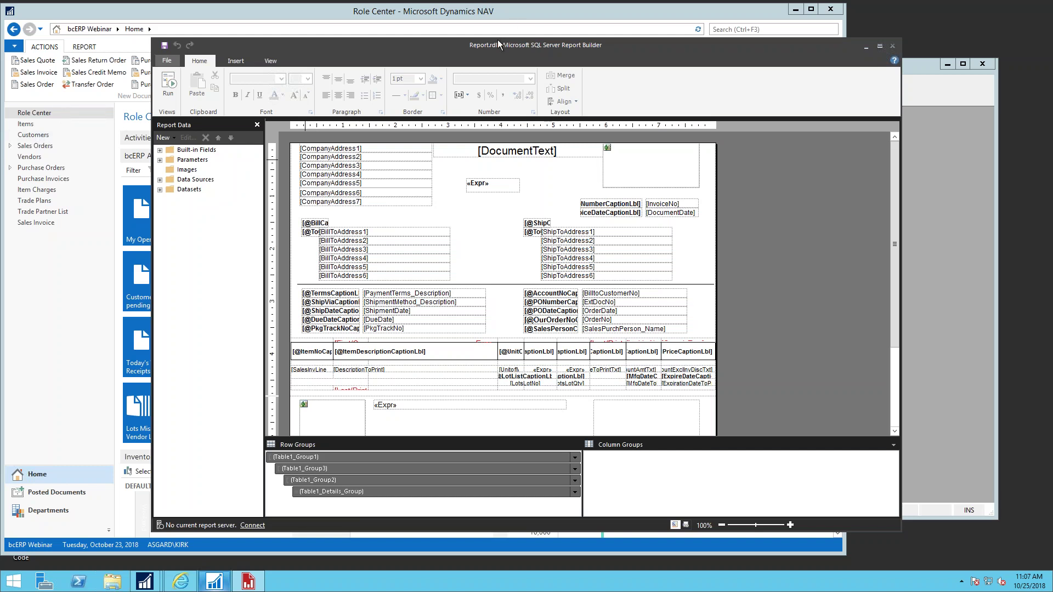
pyautogui.click(400, 235)
pyautogui.moveTo(328, 227); pyautogui.dragTo(354, 227)
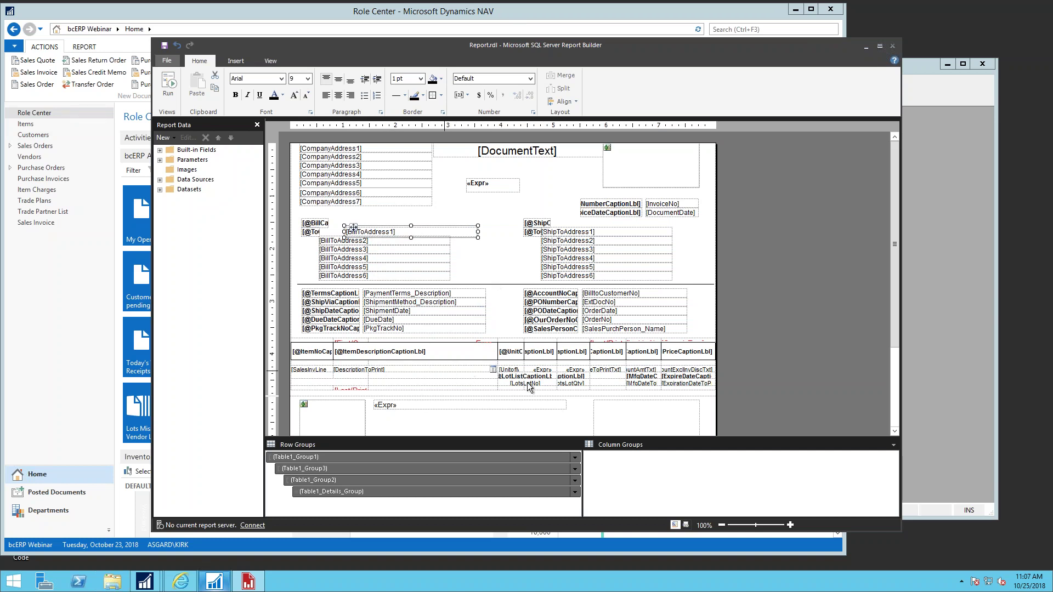
# Examine the line table and footer of the layout, and expand the report's parameters
pyautogui.scroll(-3, 620, 389)
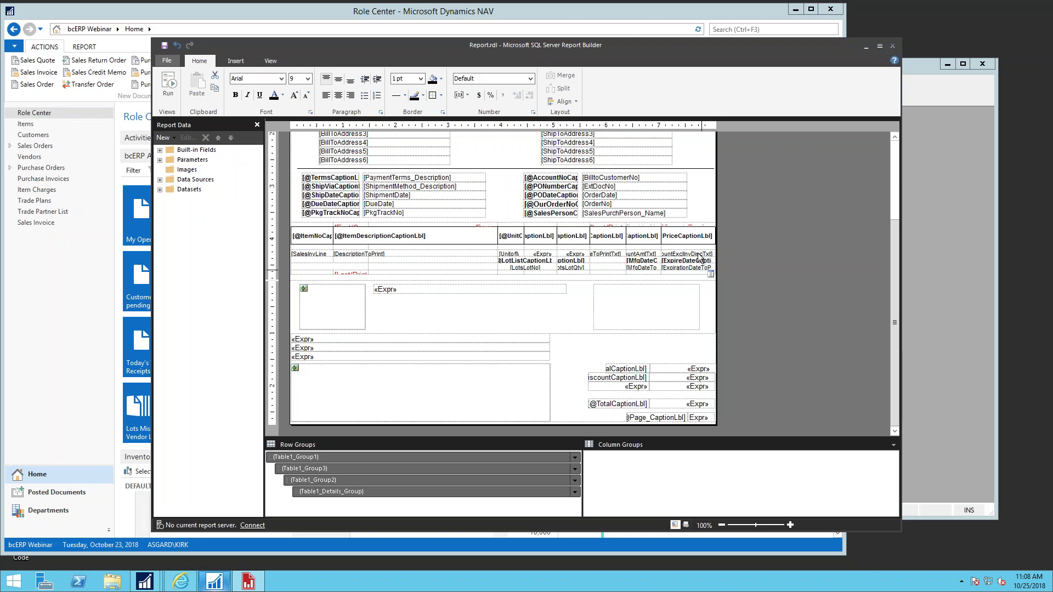
pyautogui.click(160, 160)
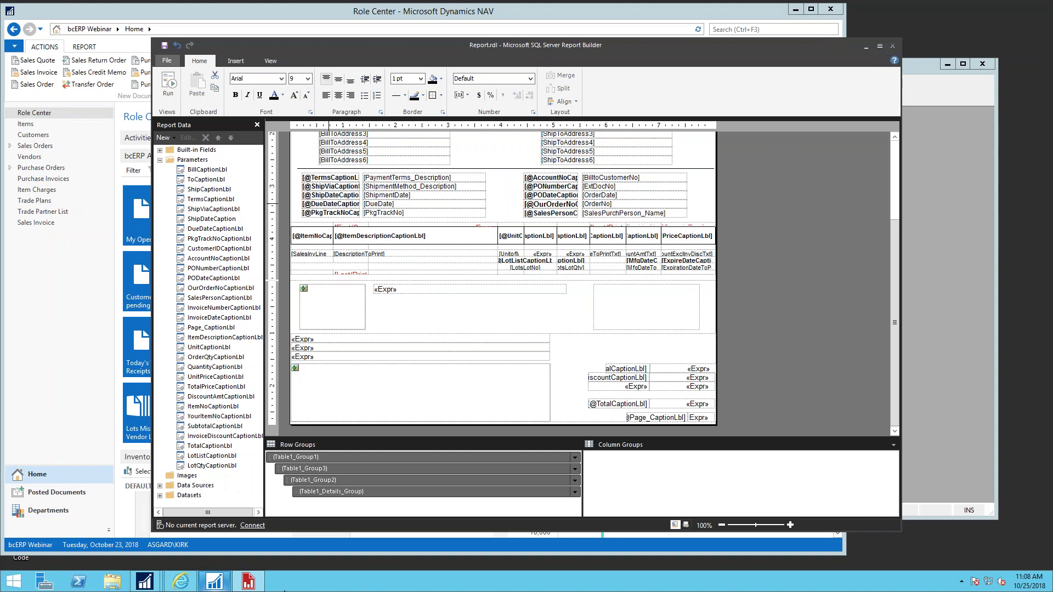
# Switch back to the Development Environment and examine the Sales Invoice dataset from the Sales Invoice Line data item down
pyautogui.click(225, 581)
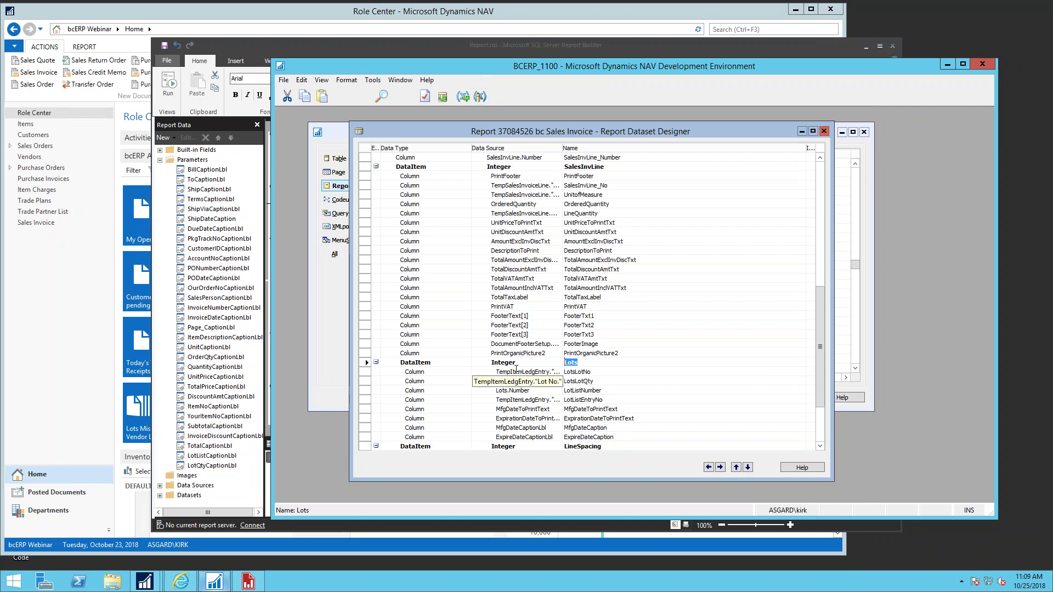
pyautogui.press('Left')
pyautogui.press('pageup')
pyautogui.press('pageup')
pyautogui.press('pageup')
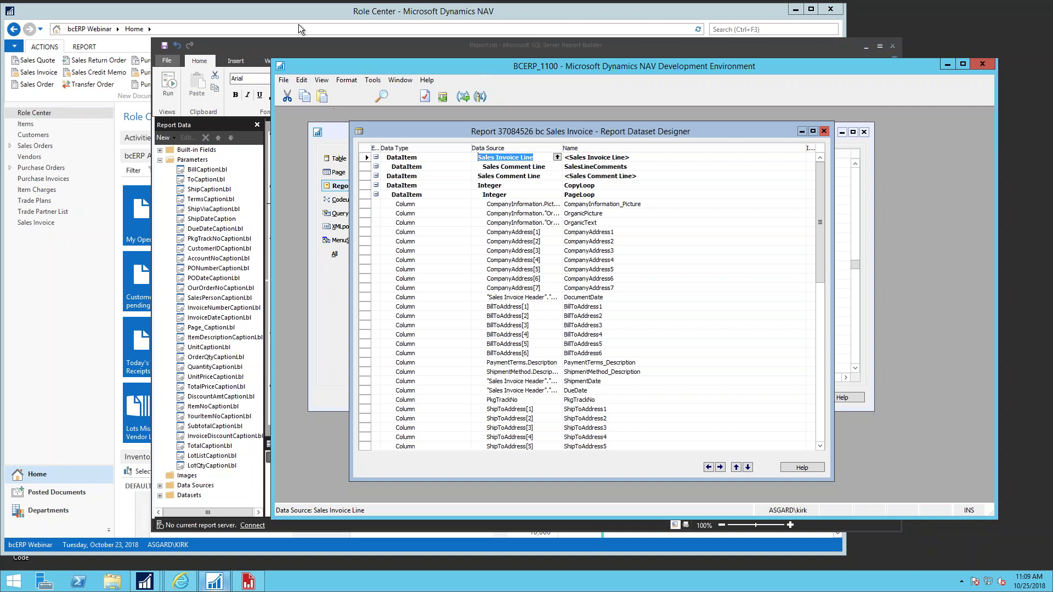
# Close the Sales Invoice layout in Report Builder without saving the changes
pyautogui.click(317, 47)
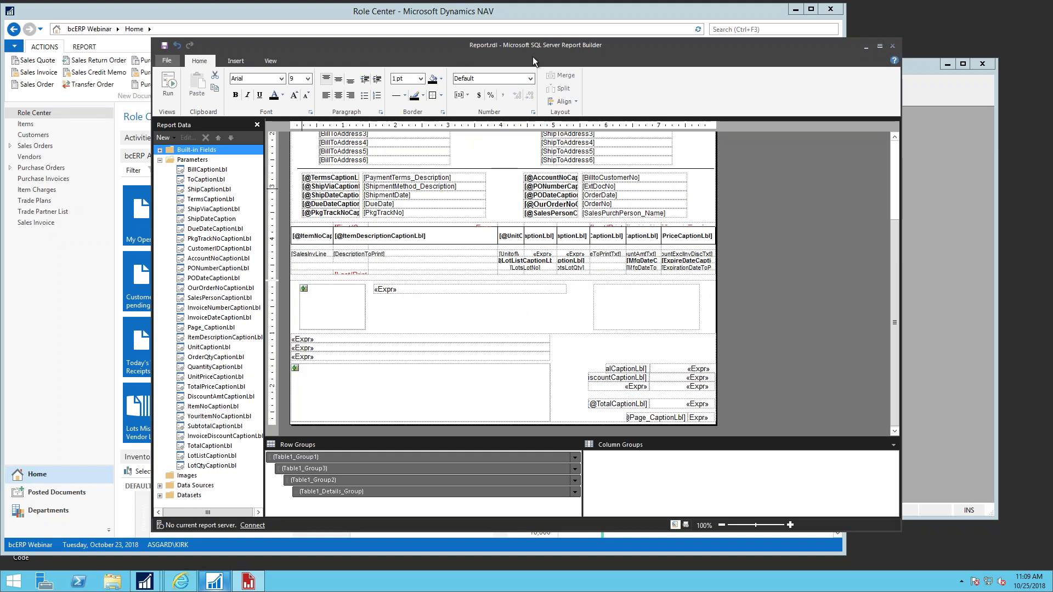
pyautogui.click(894, 47)
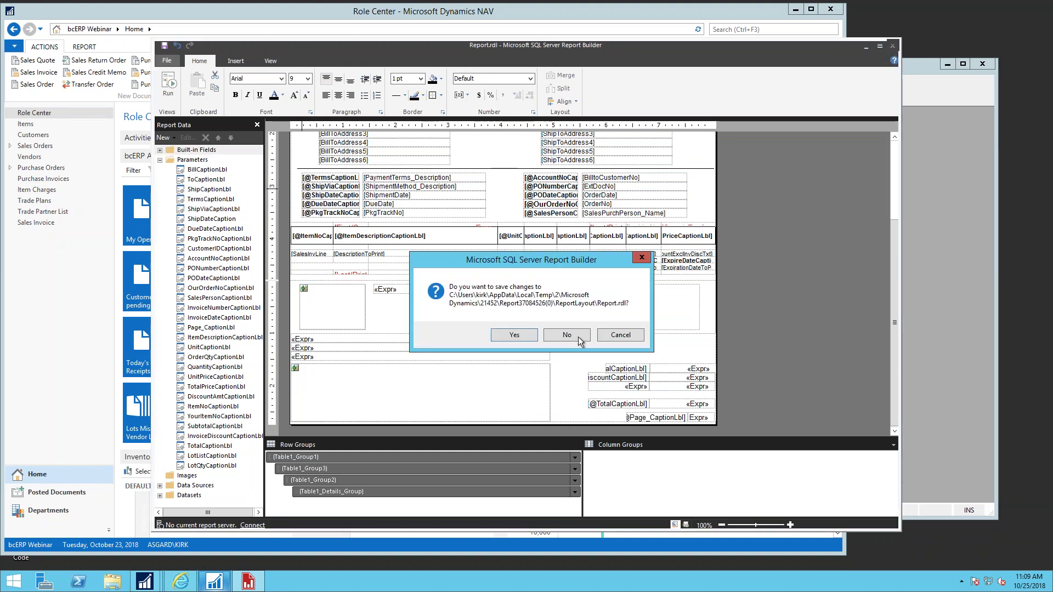
pyautogui.click(560, 337)
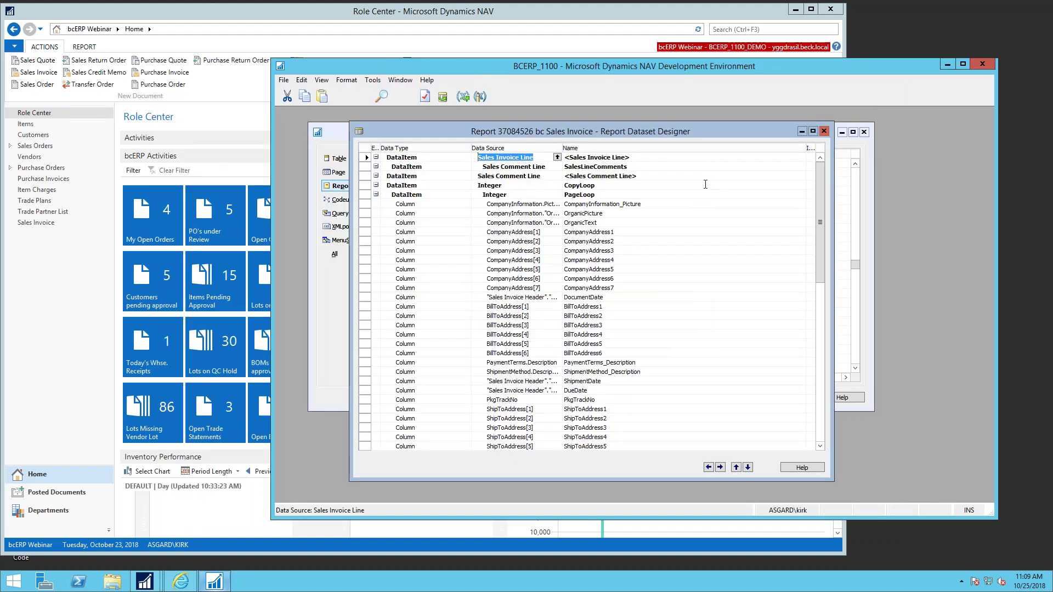
# Close the Sales Invoice dataset designer and exit the Development Environment
pyautogui.click(824, 132)
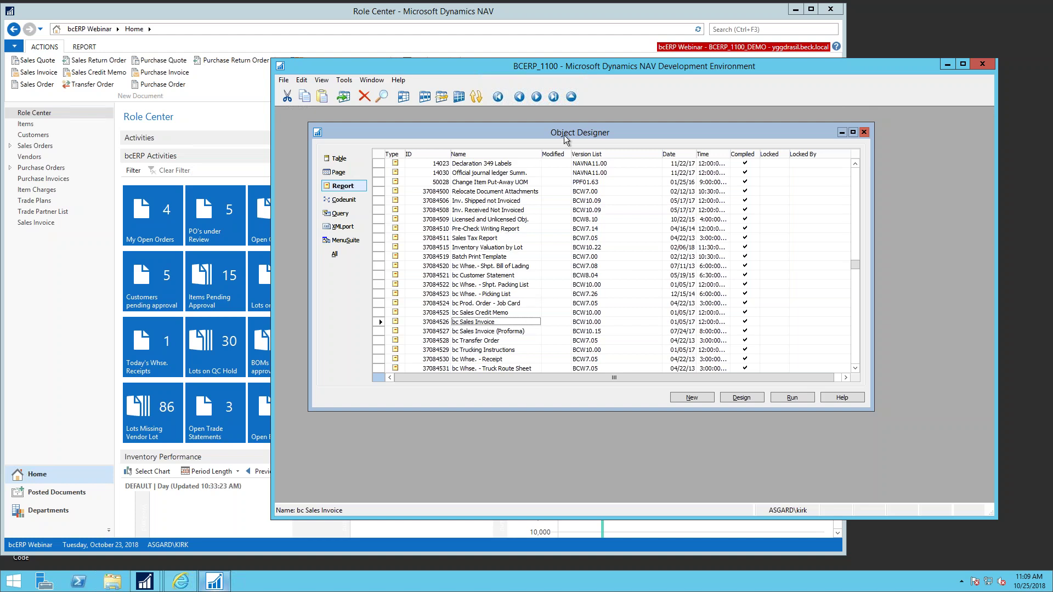
pyautogui.moveTo(417, 128); pyautogui.dragTo(407, 128)
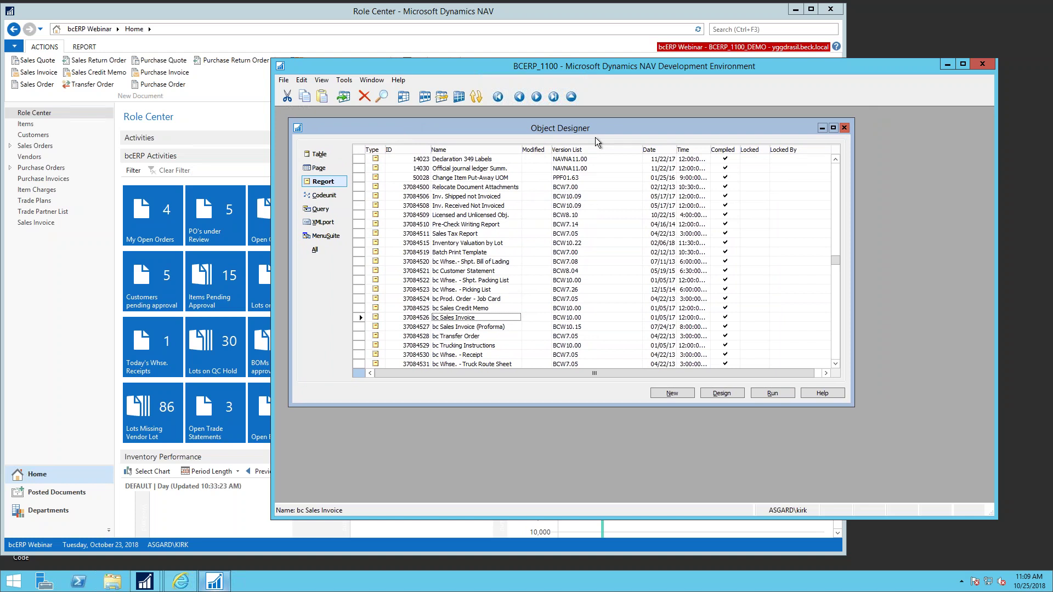
pyautogui.click(982, 65)
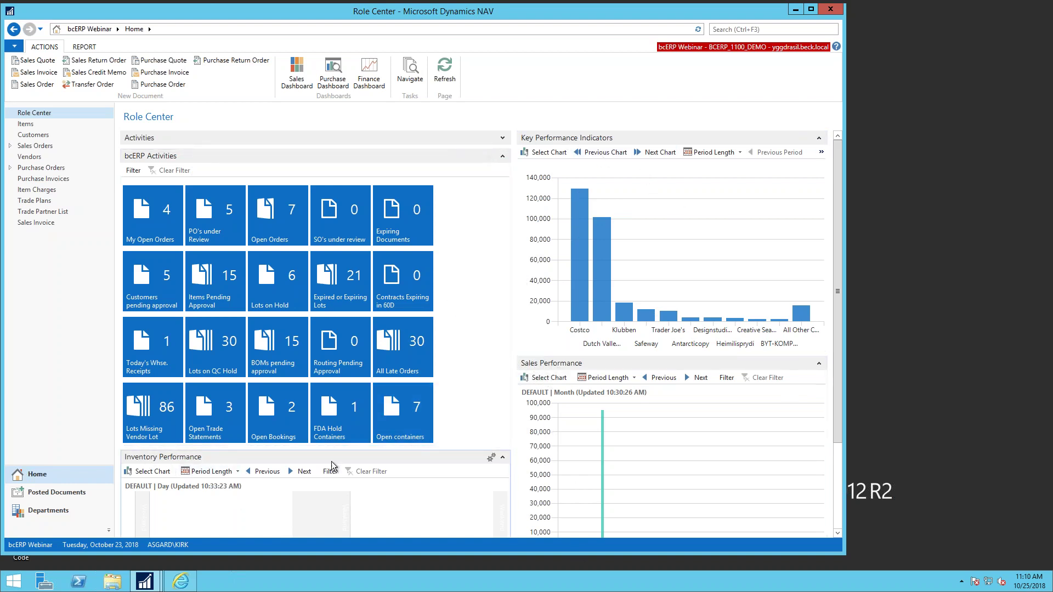
# View the charts available for Key Performance Indicators on the Role Center, and close the list
pyautogui.click(545, 153)
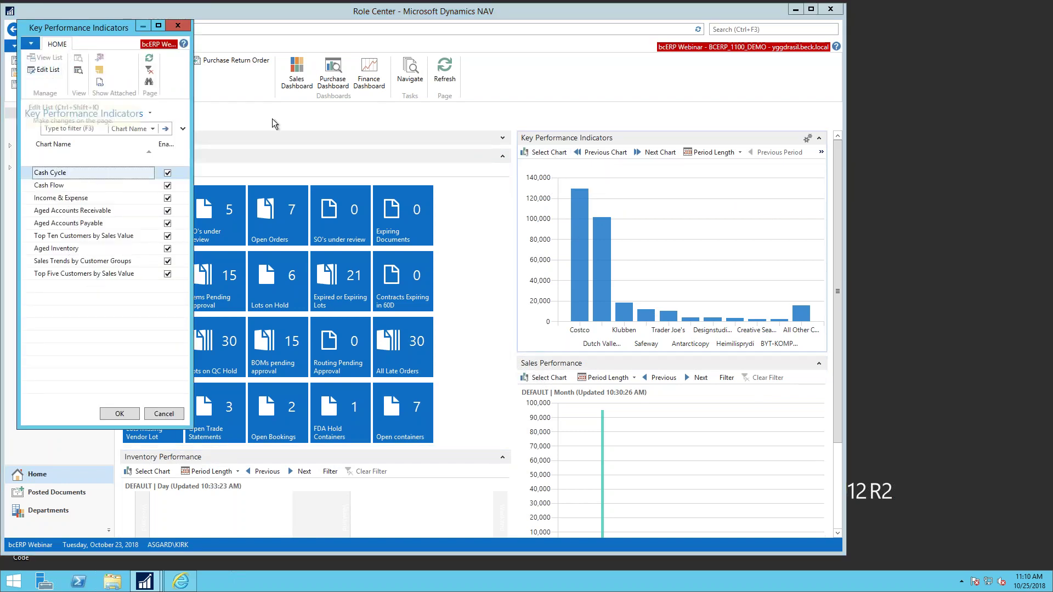
pyautogui.click(178, 26)
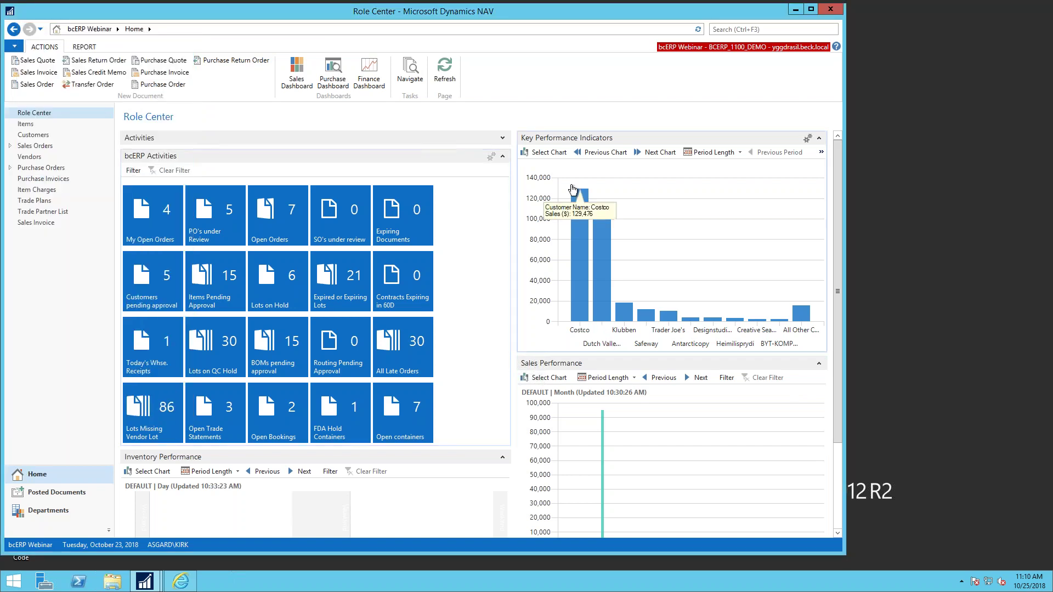
# Inspect the setup of the DEFAULT analysis report chart used by Sales Performance, and close its windows
pyautogui.click(547, 378)
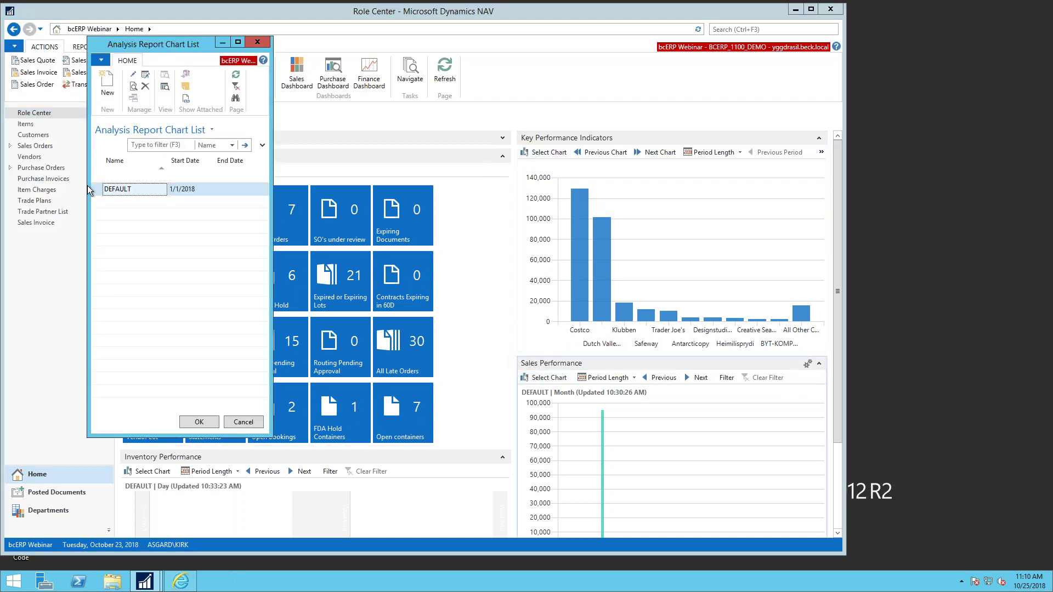
pyautogui.click(134, 76)
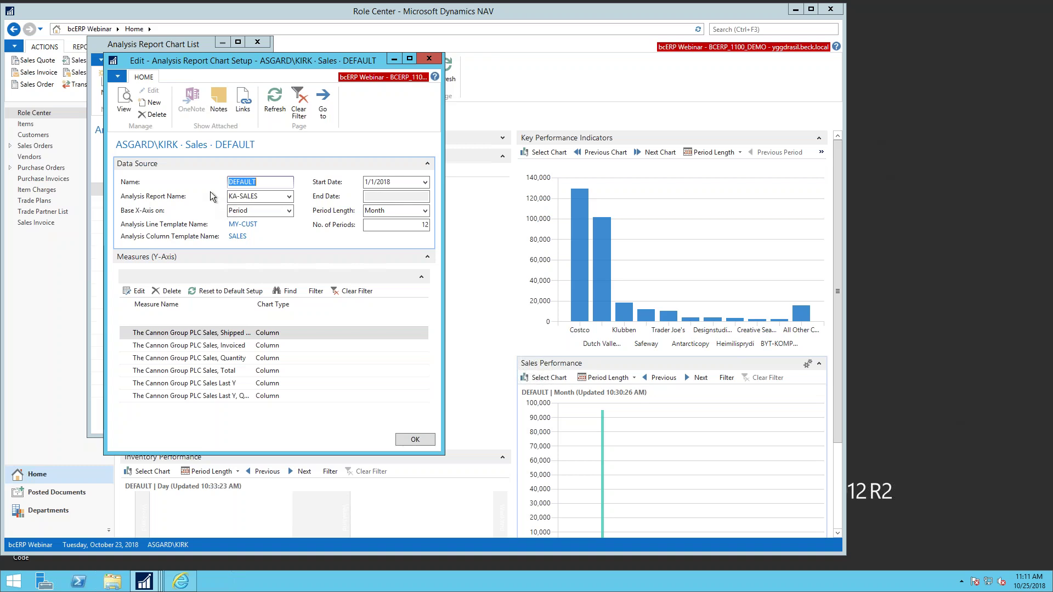
pyautogui.click(429, 58)
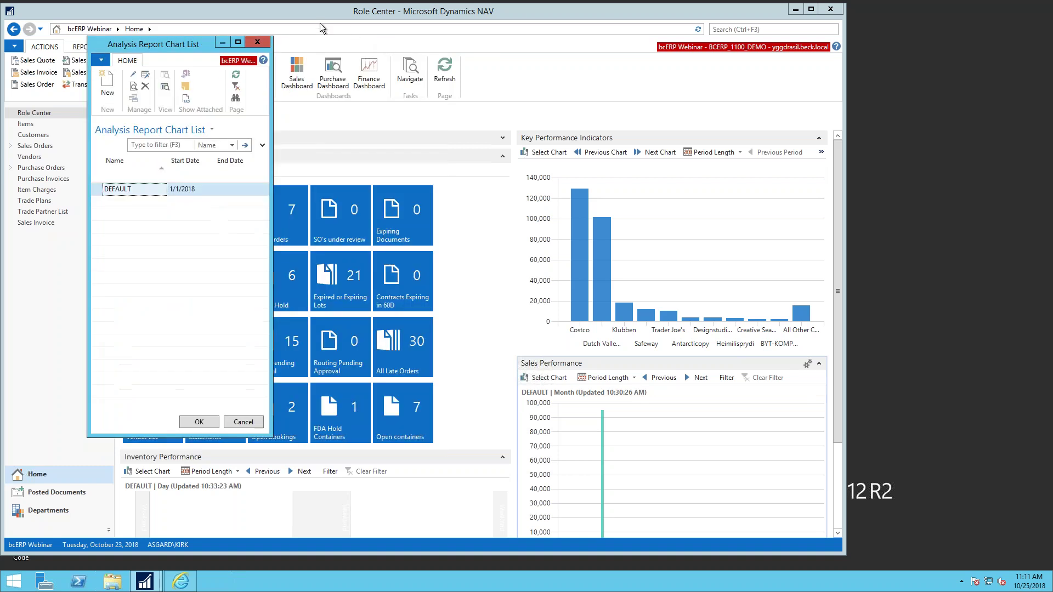
pyautogui.click(258, 42)
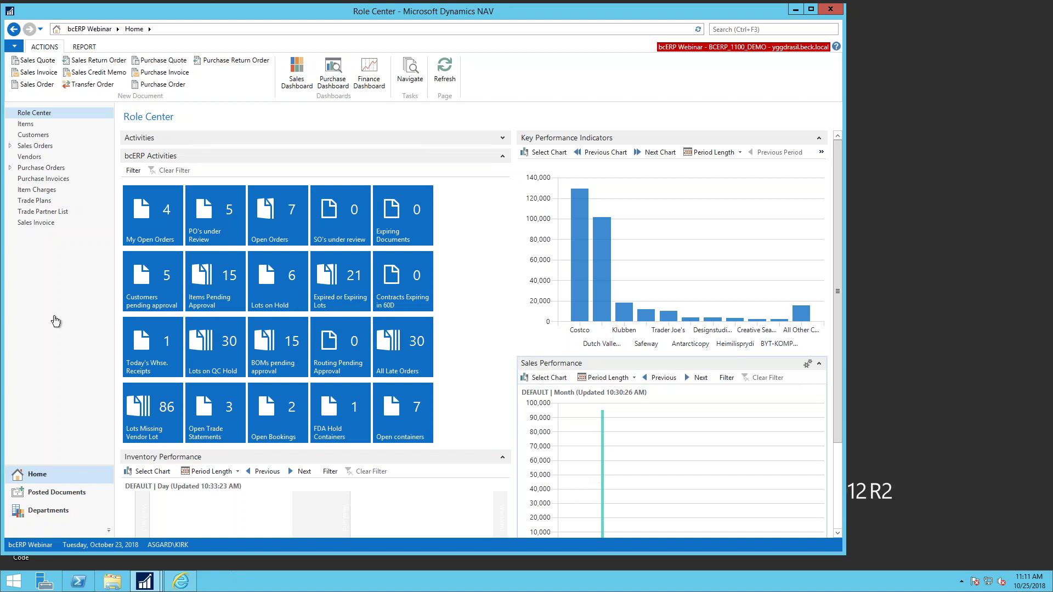
# Show the Departments overview, try the page search, and clear the search text
pyautogui.click(42, 515)
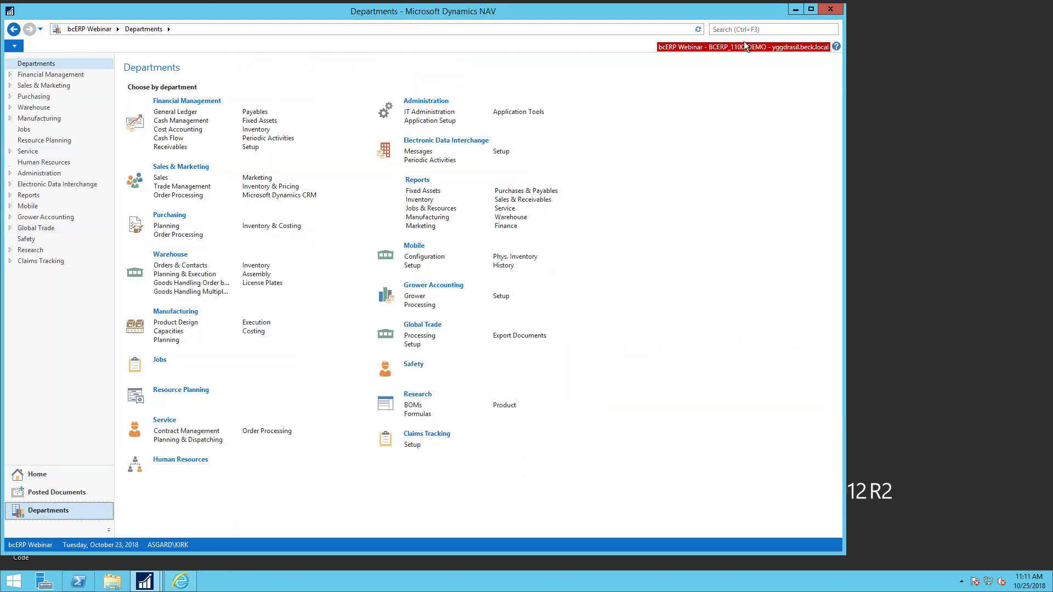
pyautogui.click(732, 29)
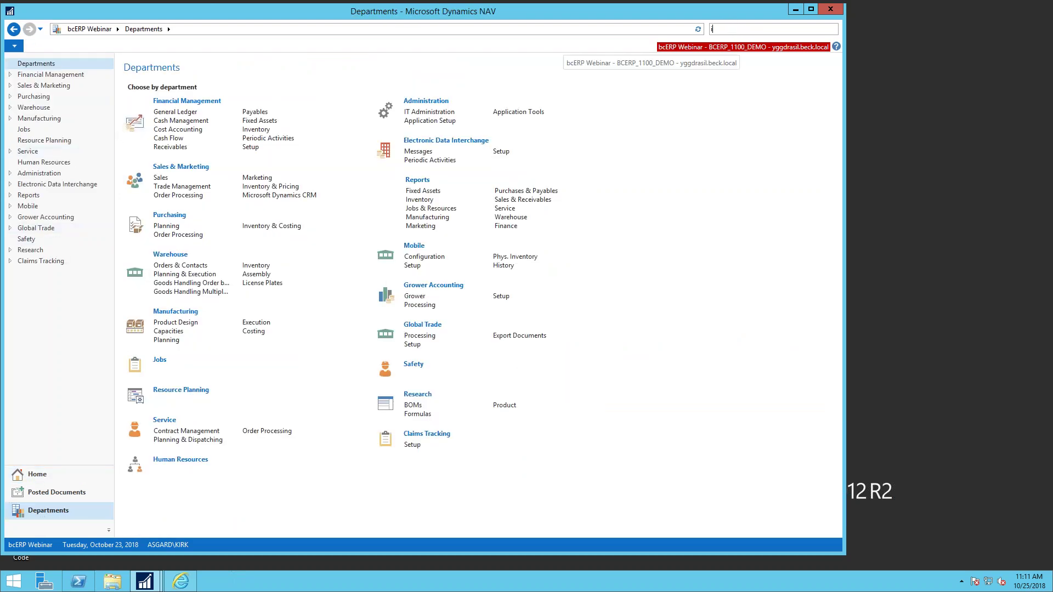
pyautogui.press('BackSpace')
pyautogui.press('BackSpace')
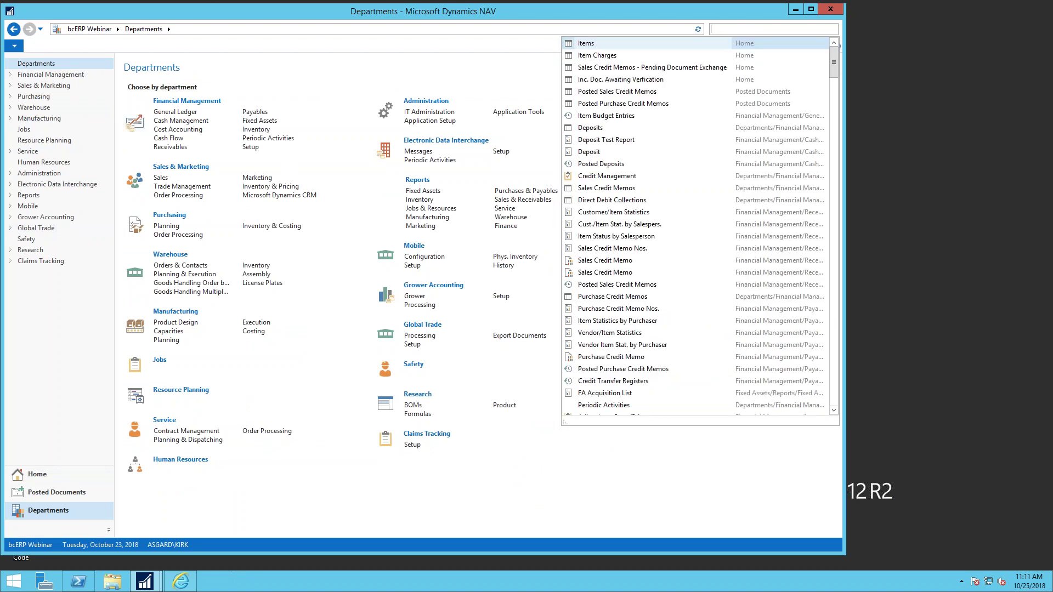
# Open posted sales invoice SI10062 from Posted Sales Invoices and bring up its Sales Invoice print options
pyautogui.click(57, 493)
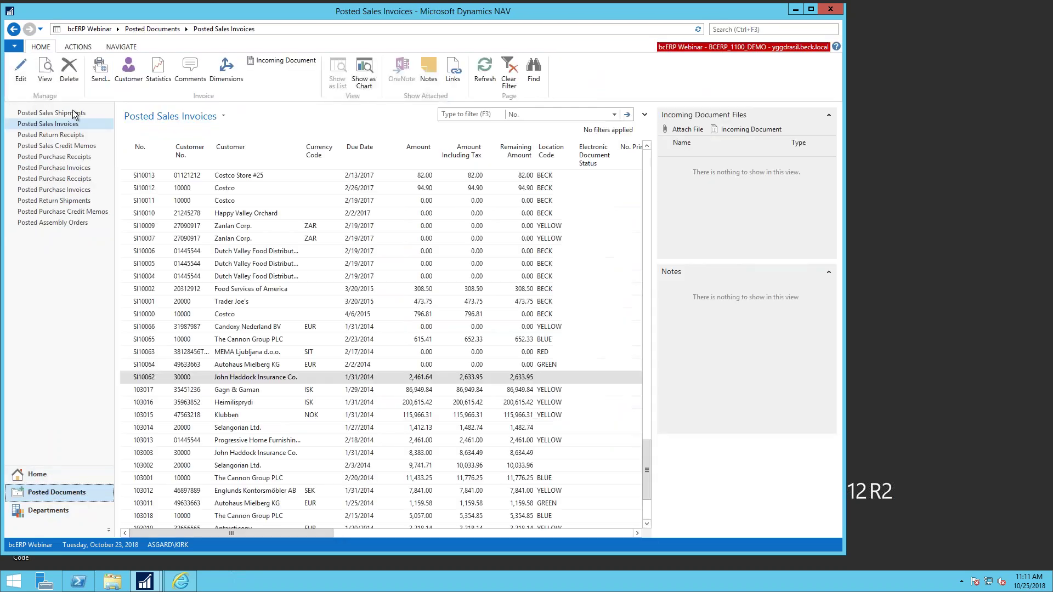
pyautogui.click(163, 378)
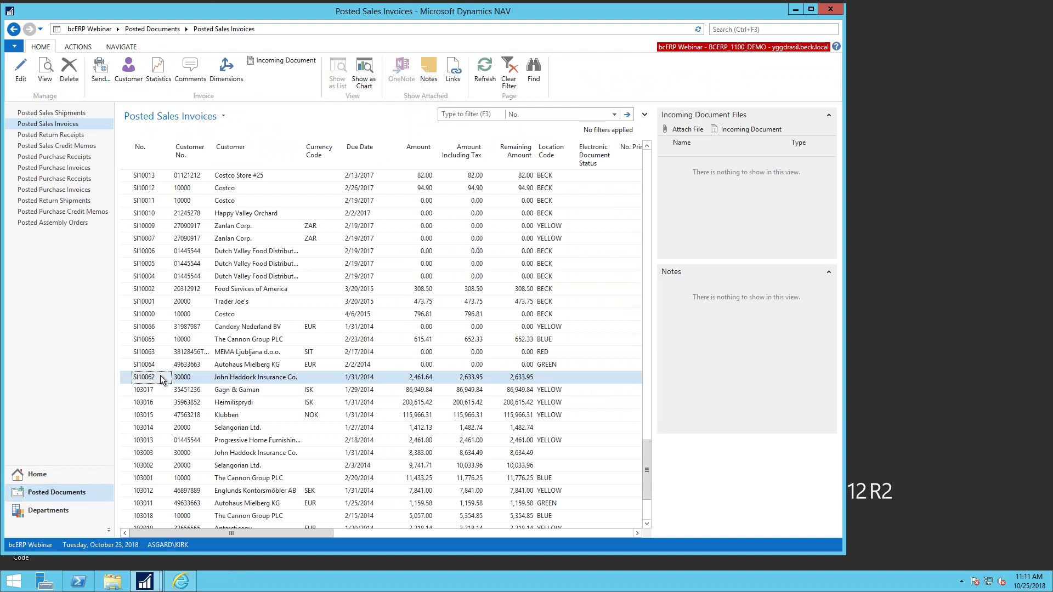
pyautogui.doubleClick(162, 378)
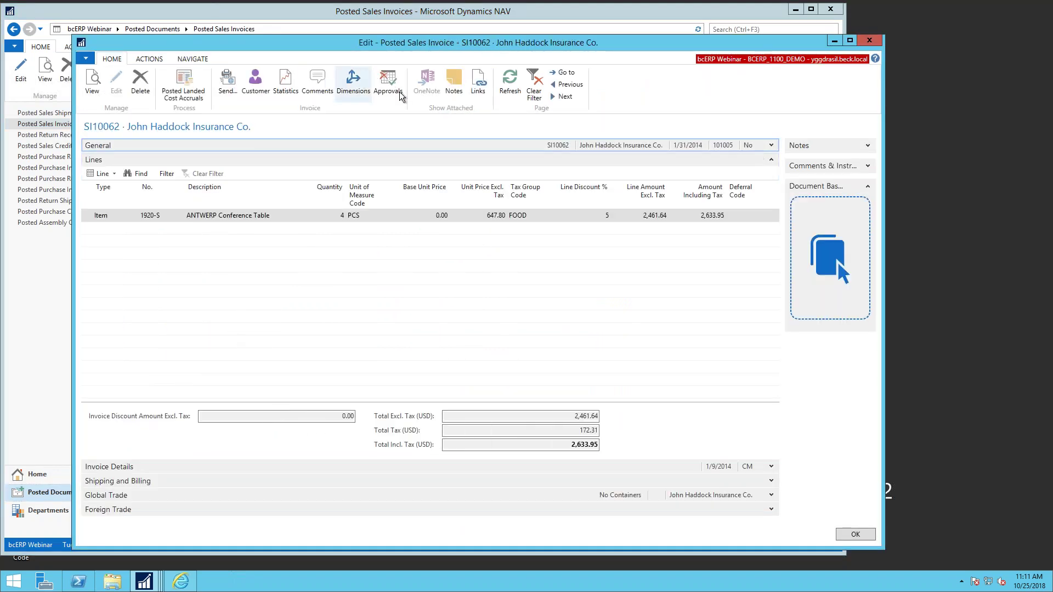
pyautogui.click(160, 59)
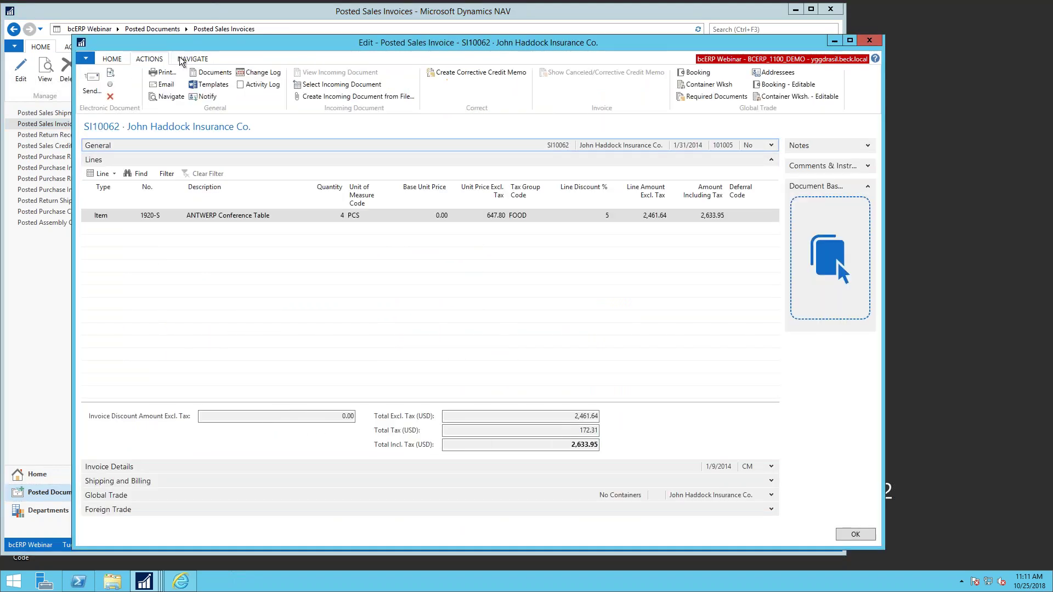
pyautogui.click(165, 72)
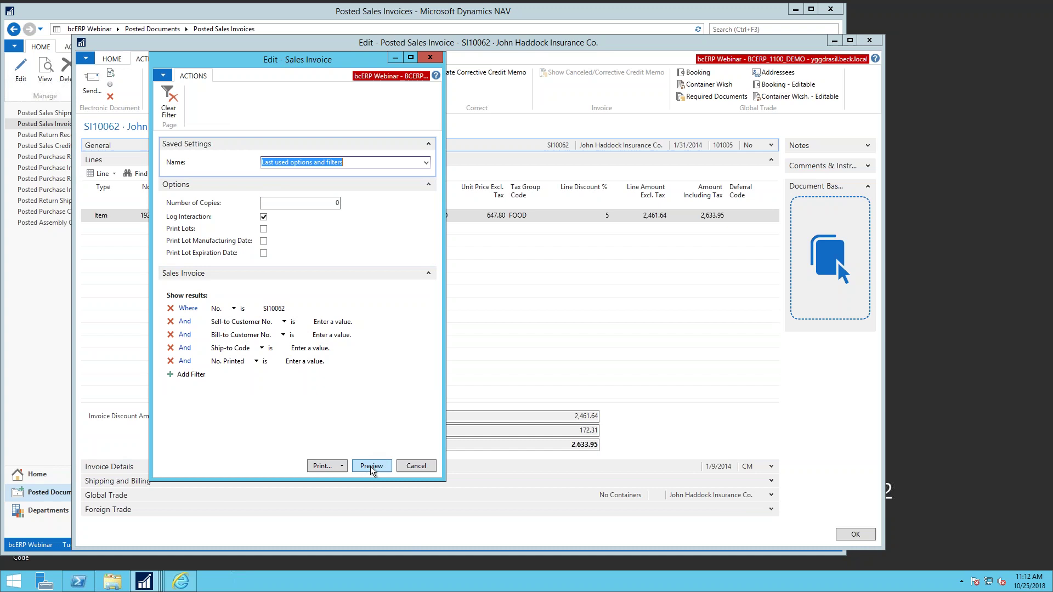
# Output the Sales Invoice report to Microsoft Word, open the document, and close both it and the posted invoice
pyautogui.click(340, 467)
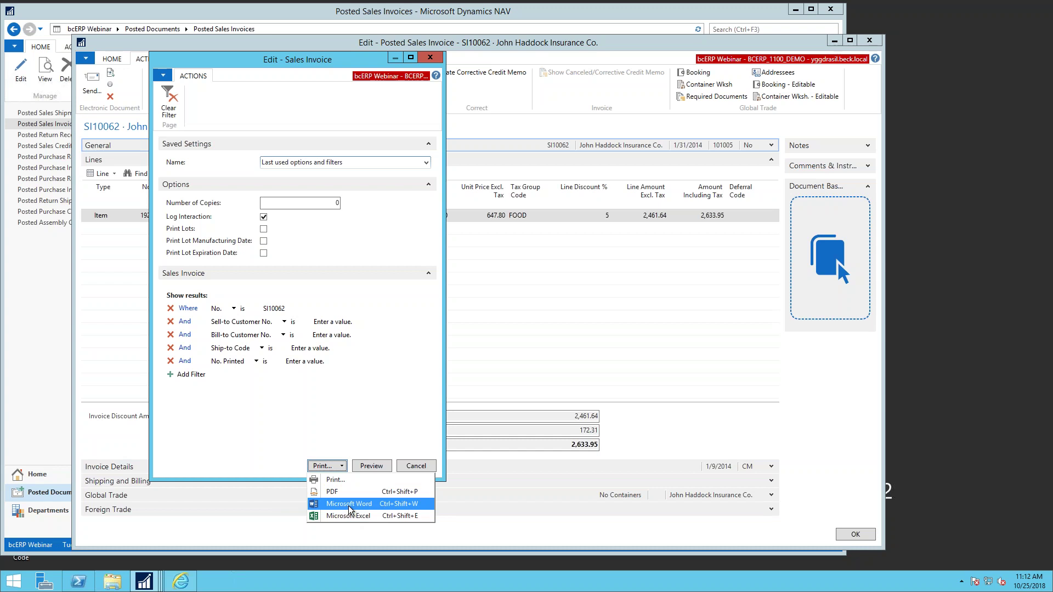
pyautogui.click(349, 505)
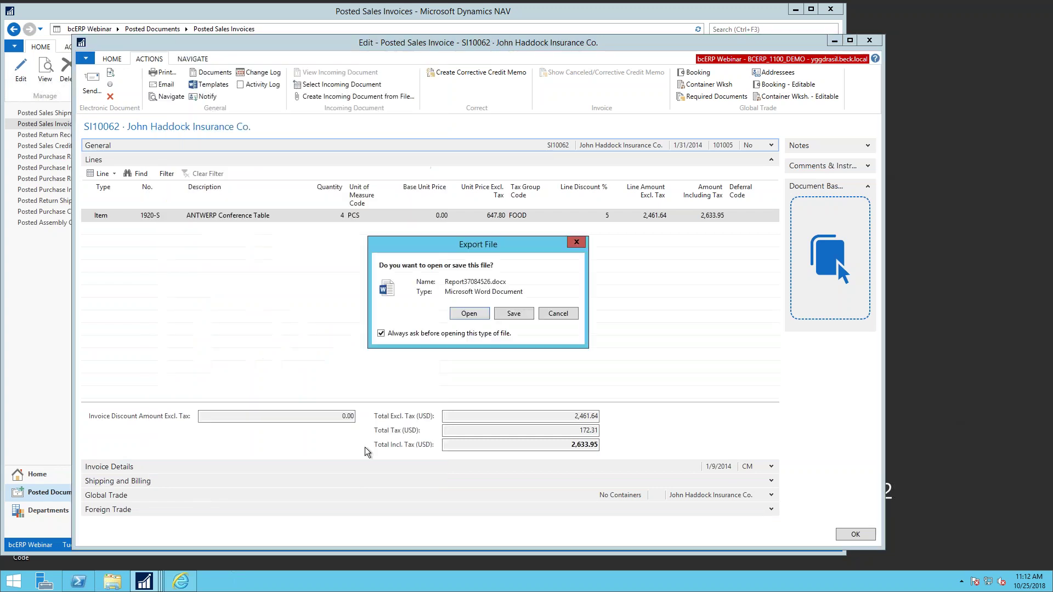
pyautogui.click(475, 317)
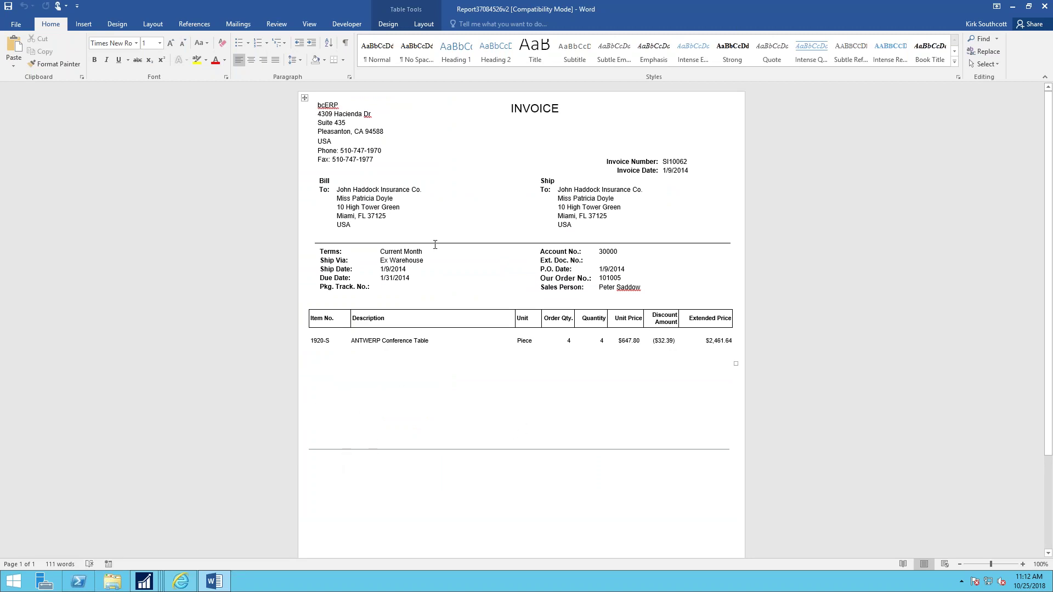
pyautogui.click(1046, 7)
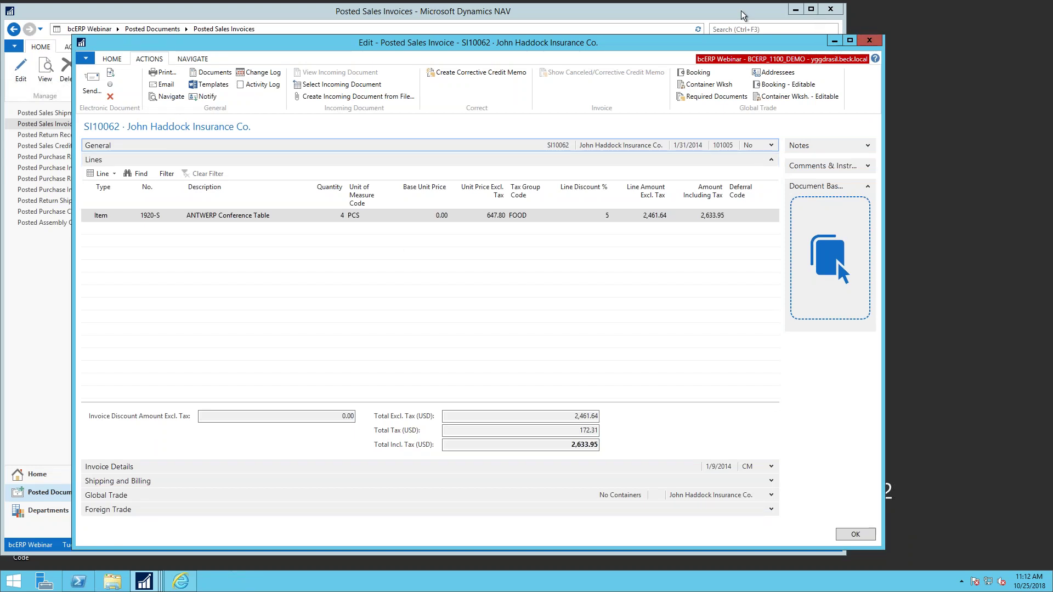
pyautogui.press('Escape')
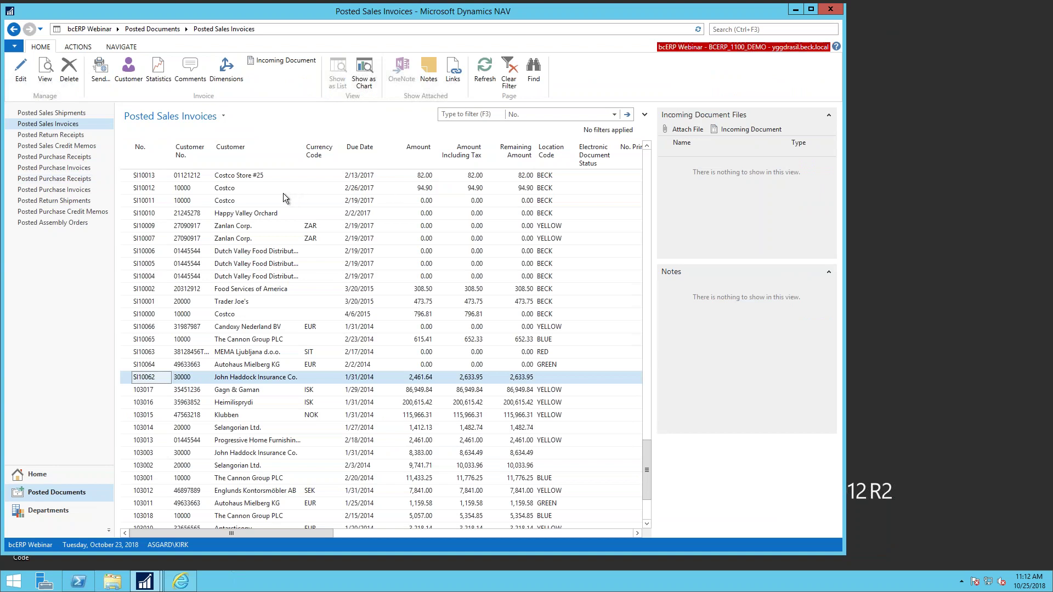
# Try to send all records of the Posted Sales Invoices list to Microsoft Excel
pyautogui.click(128, 162)
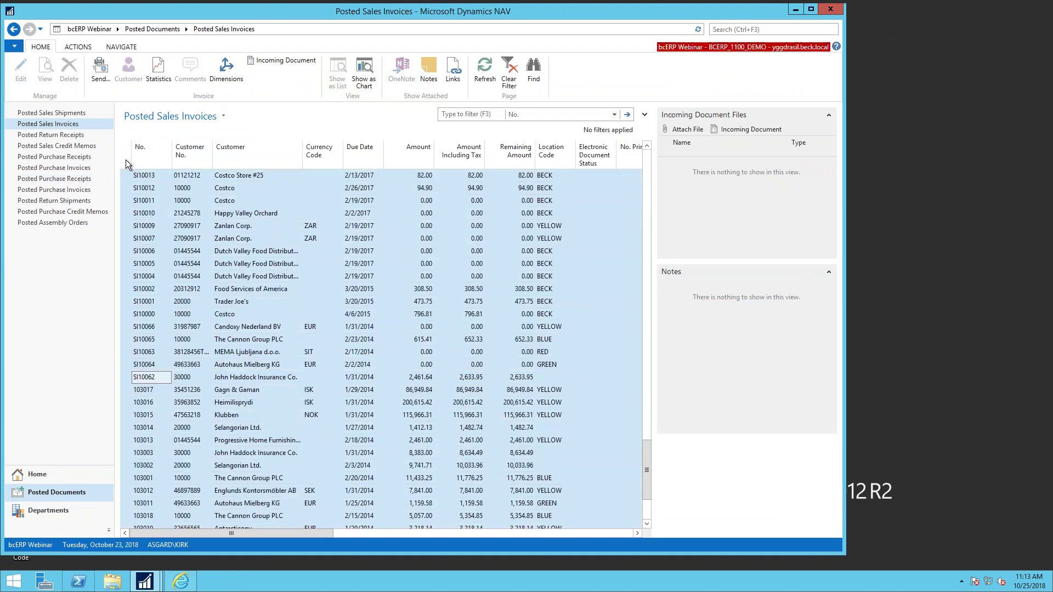
pyautogui.click(125, 189)
pyautogui.click(127, 163)
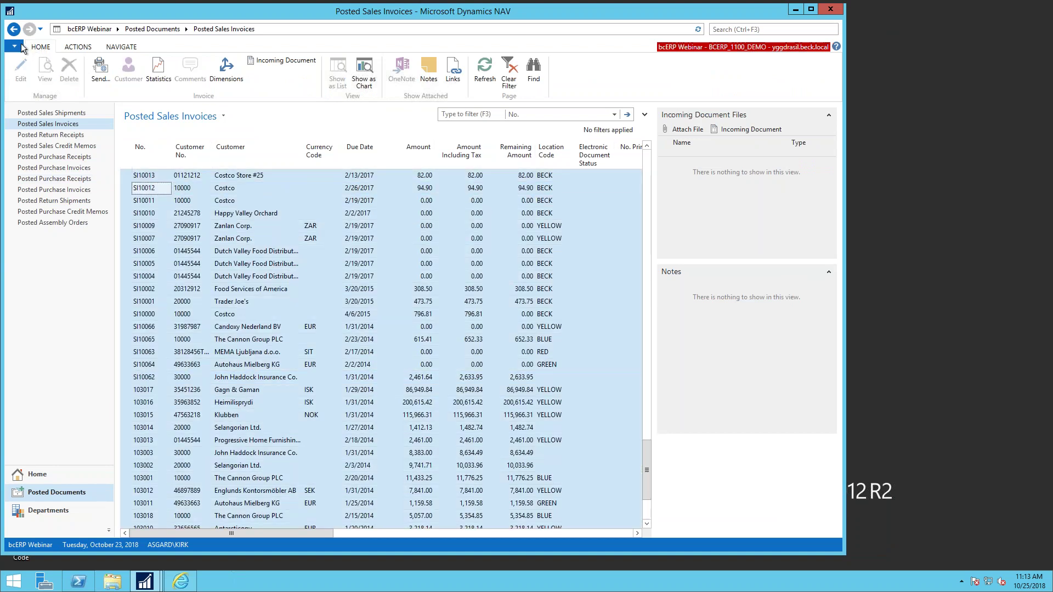
pyautogui.click(22, 48)
pyautogui.moveTo(48, 82)
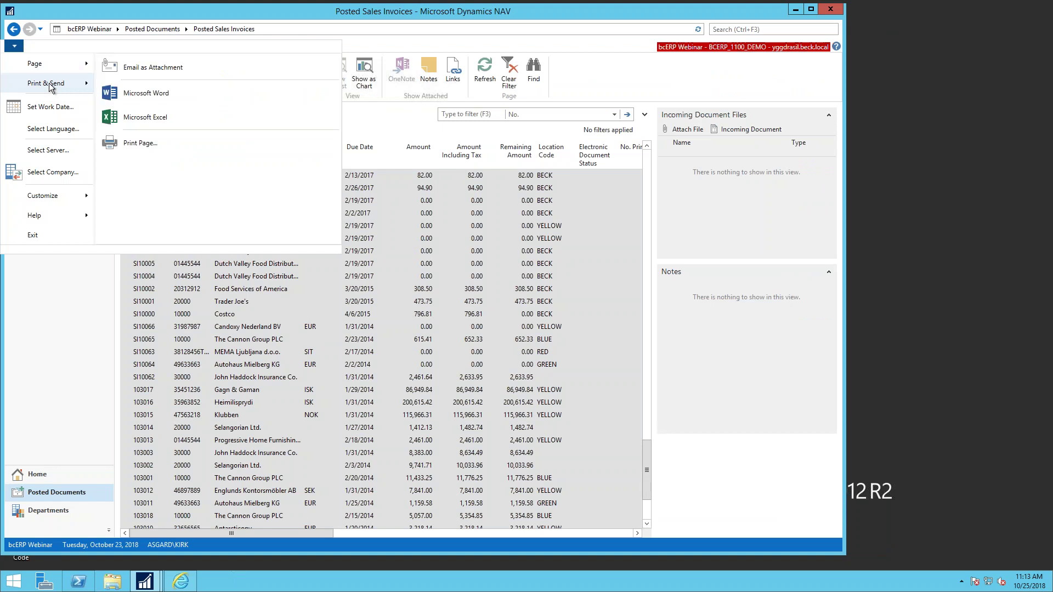
pyautogui.click(149, 119)
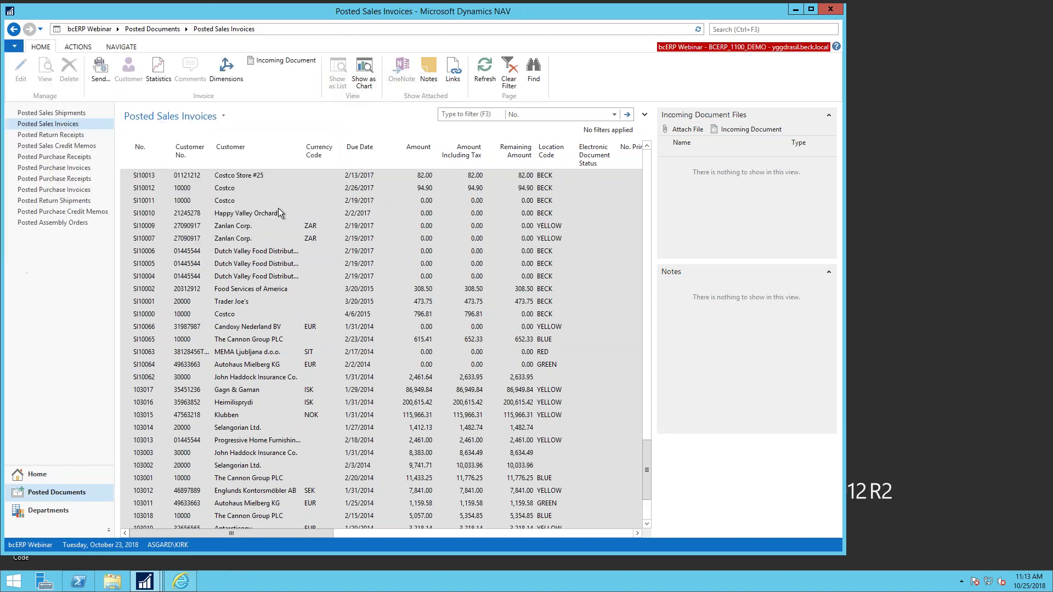
# Reselect all posted sales invoices, send them to Microsoft Excel, and close the exported workbook
pyautogui.click(122, 156)
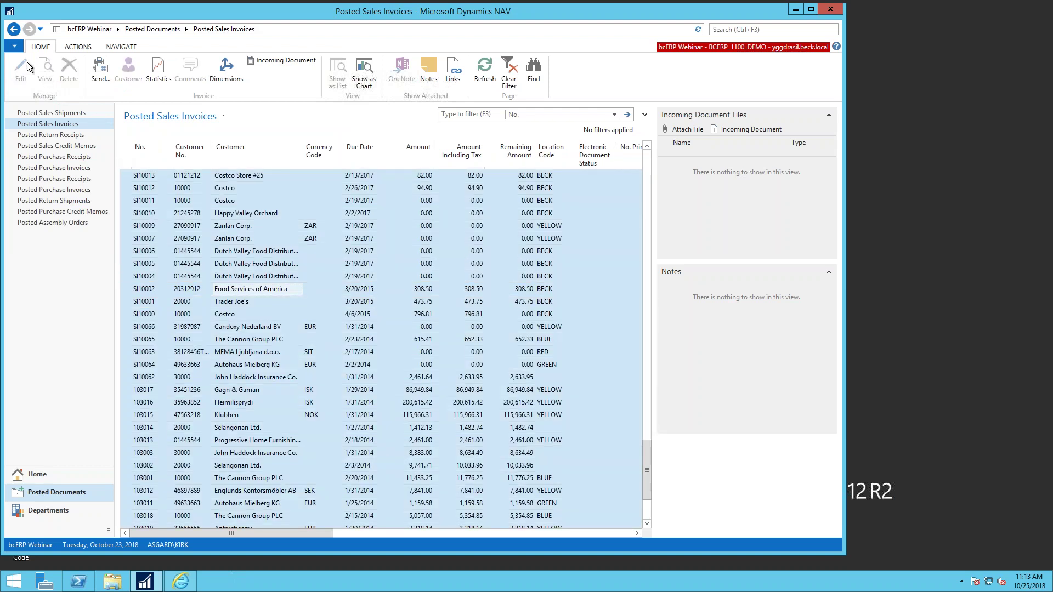
pyautogui.click(15, 47)
pyautogui.moveTo(52, 84)
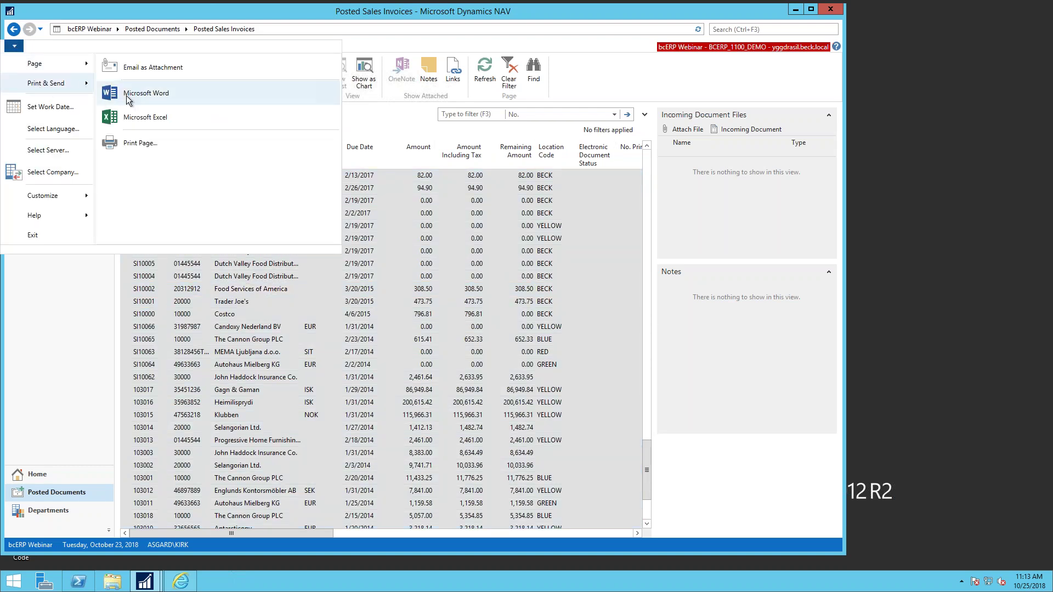
pyautogui.click(136, 116)
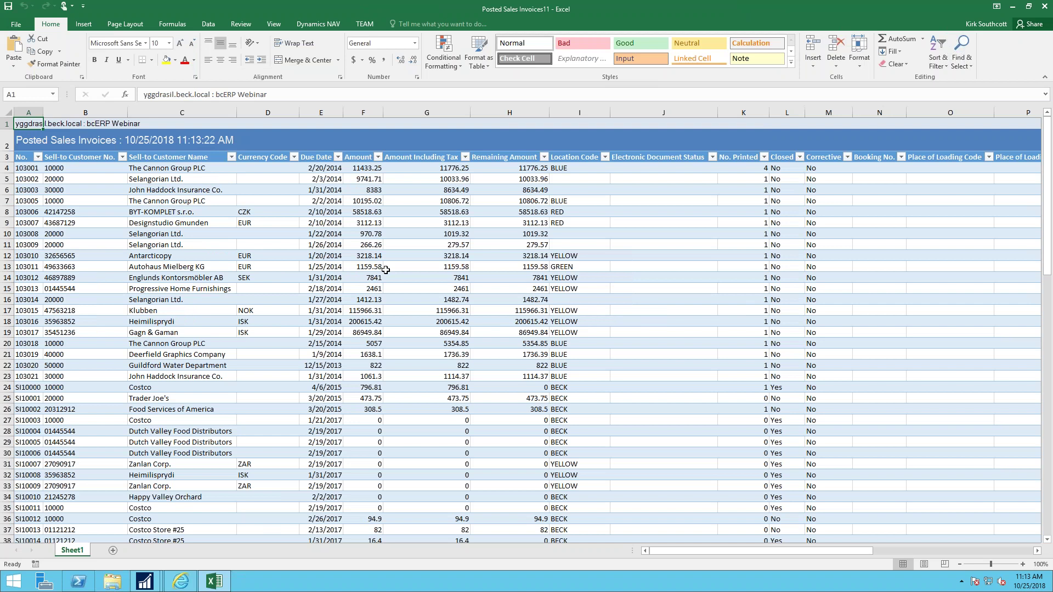
pyautogui.click(501, 253)
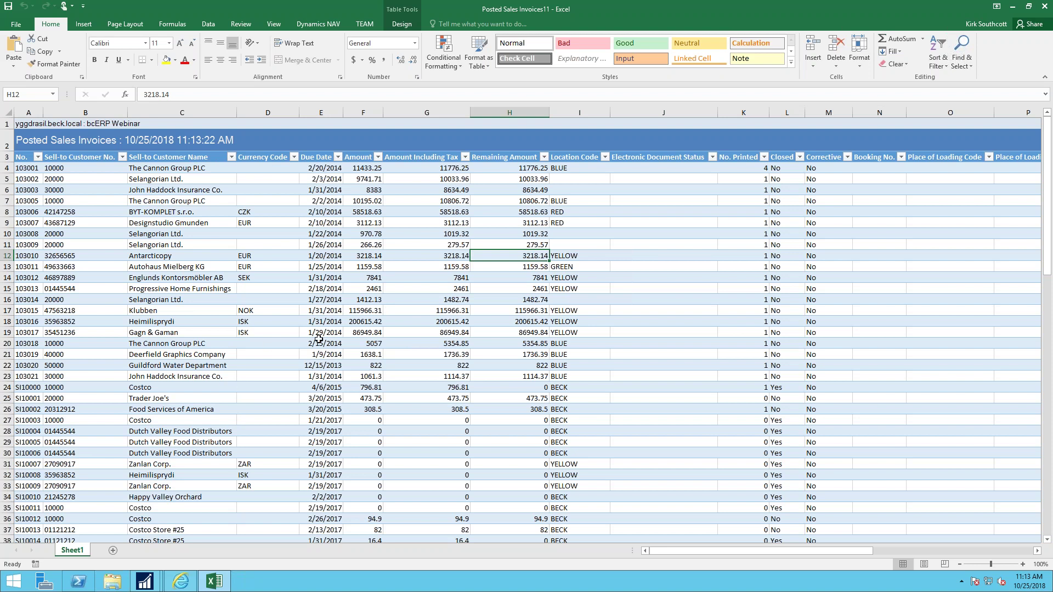
pyautogui.click(1044, 9)
pyautogui.click(538, 302)
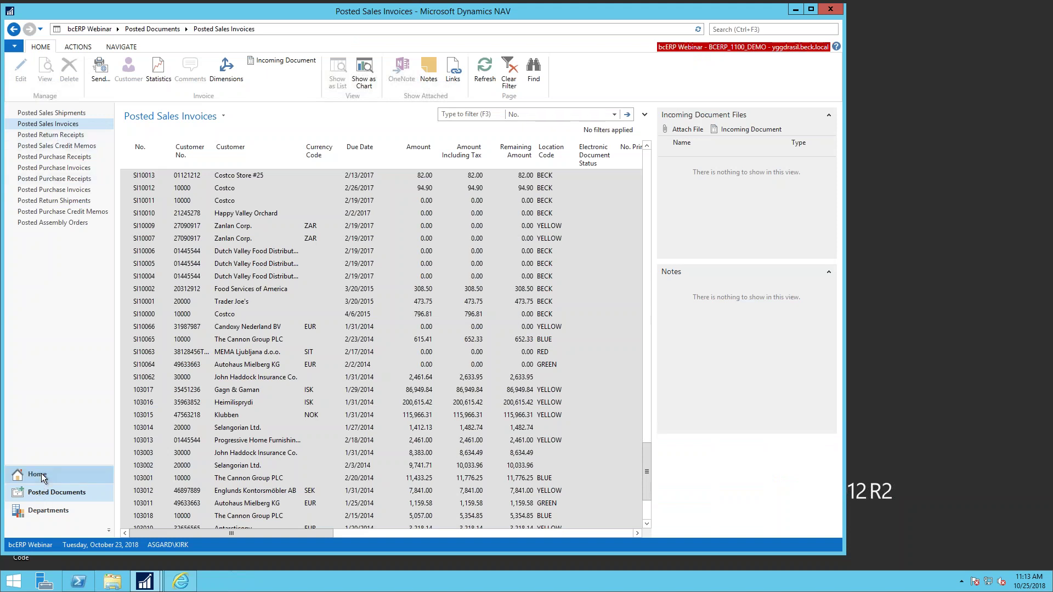
# Send all records of the Items list to Microsoft Excel and move the smaller workbook window aside so both are visible
pyautogui.click(36, 474)
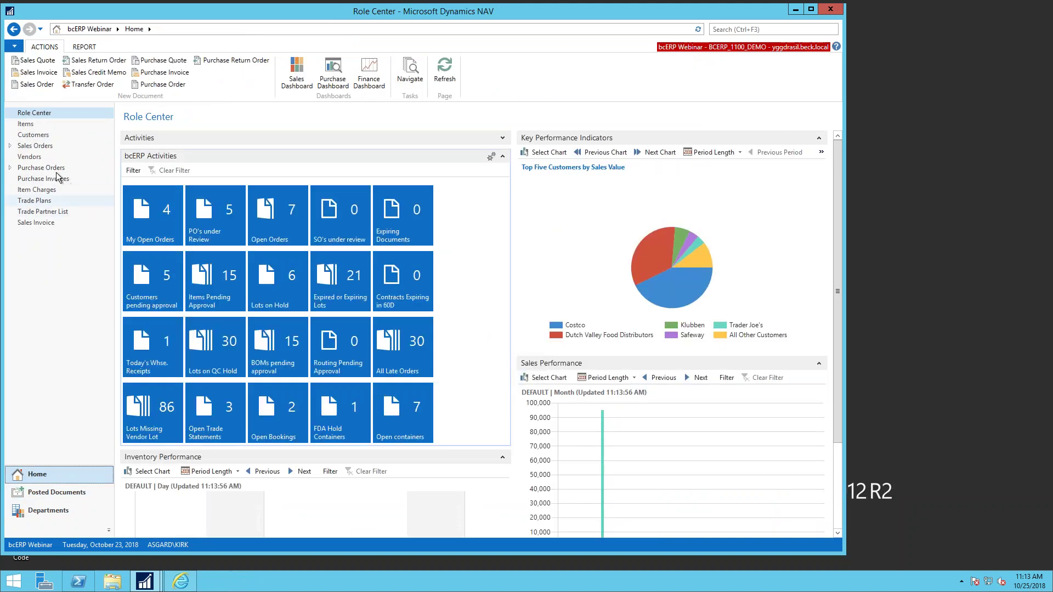
pyautogui.click(26, 124)
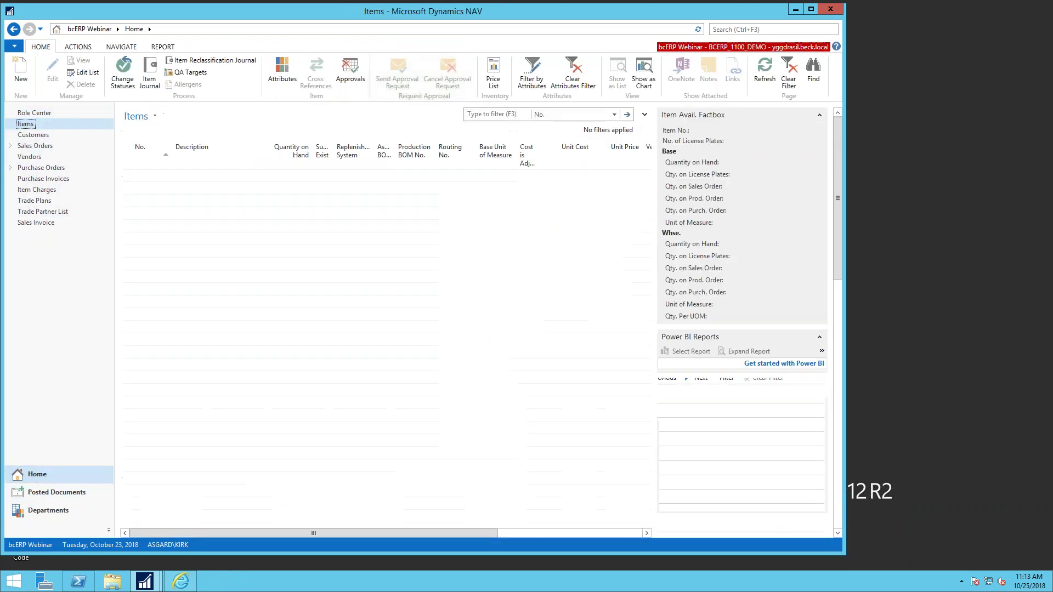
pyautogui.click(125, 158)
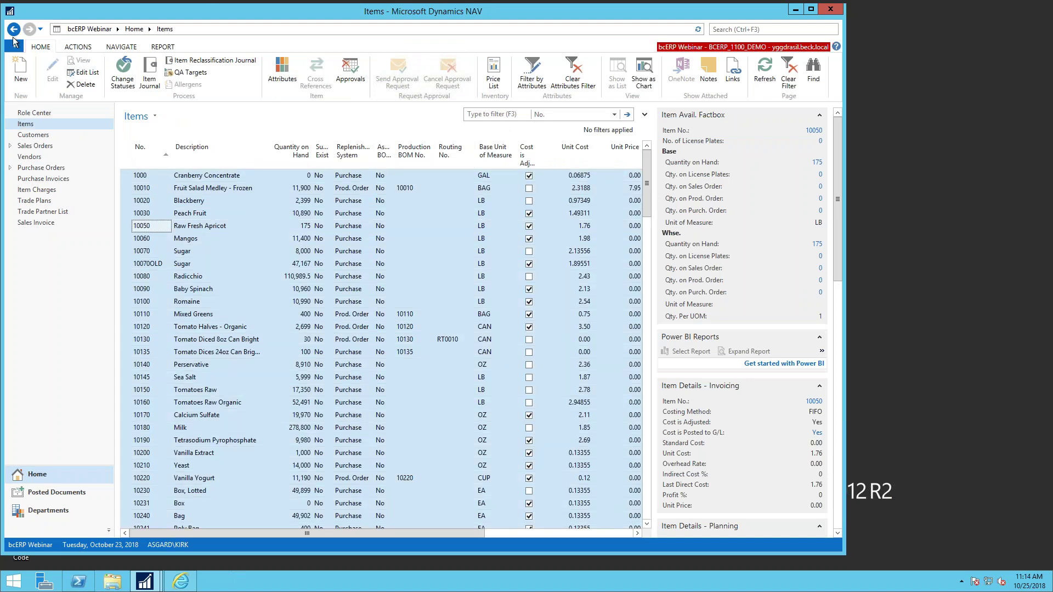
pyautogui.click(14, 46)
pyautogui.moveTo(39, 84)
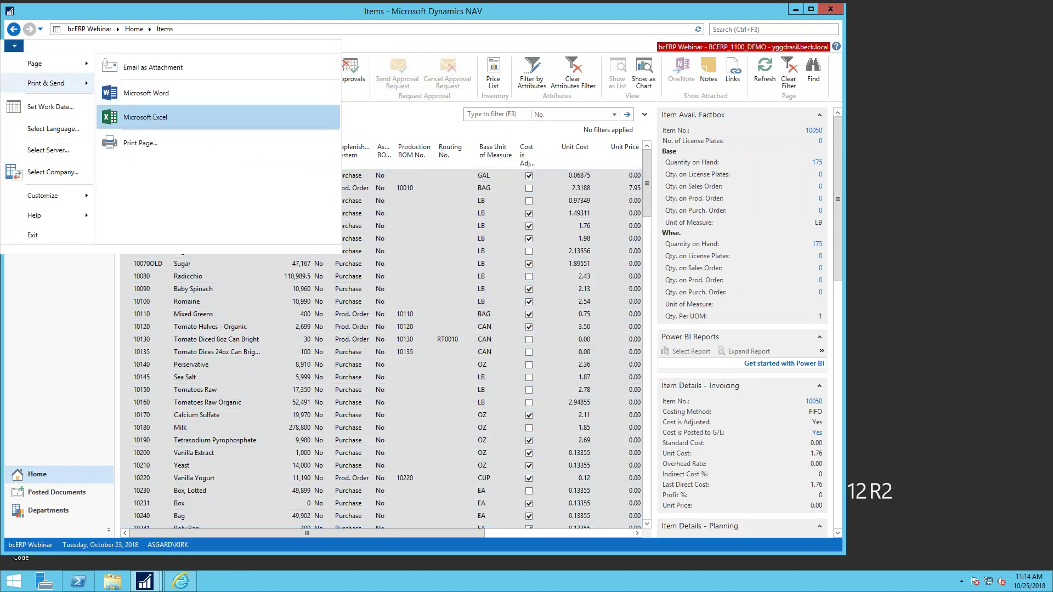
pyautogui.click(143, 117)
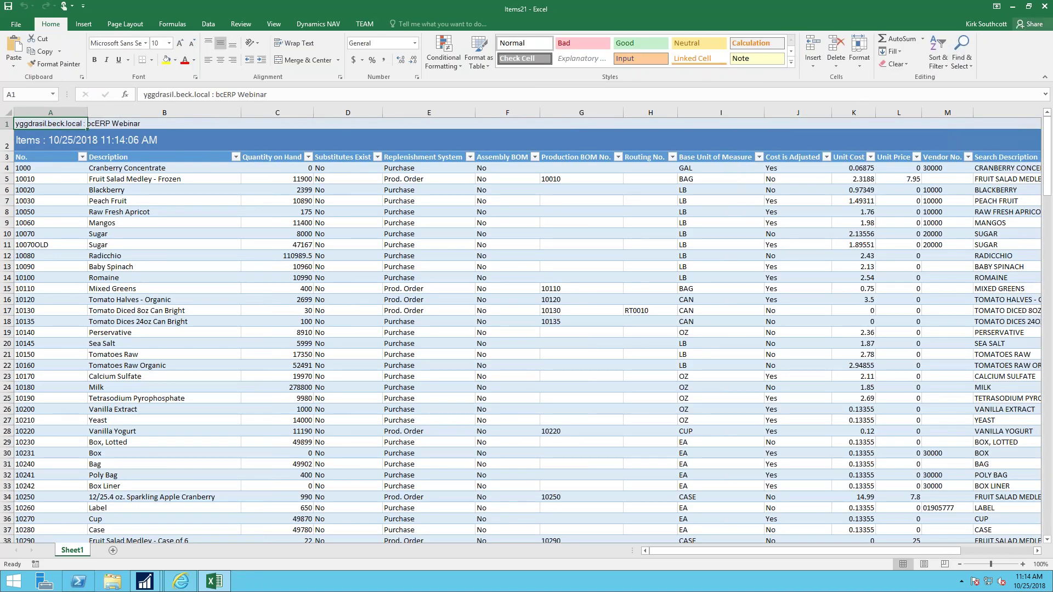
pyautogui.click(1029, 6)
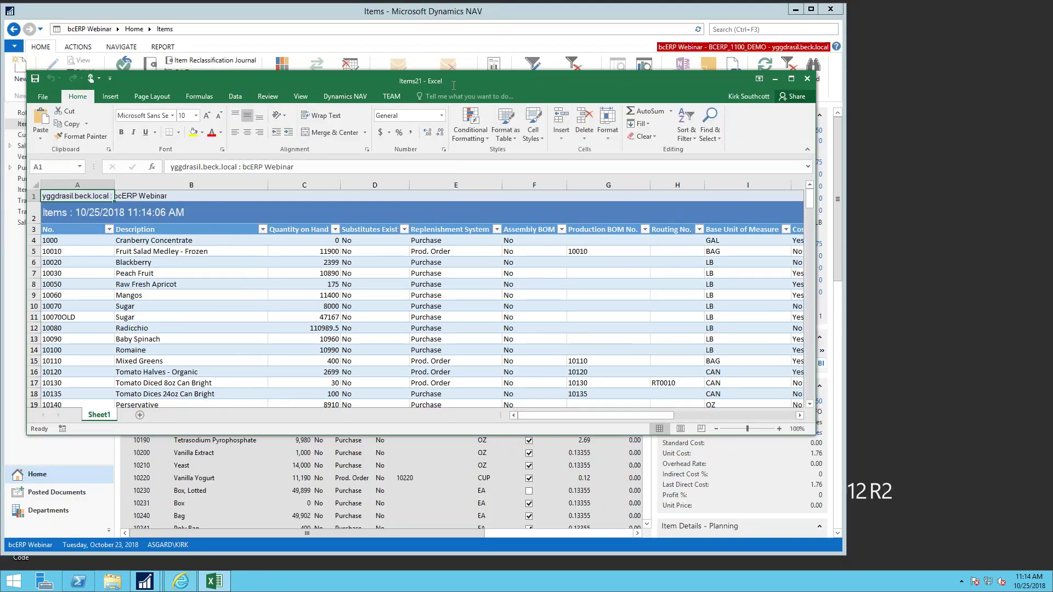
pyautogui.moveTo(544, 104); pyautogui.dragTo(747, 145)
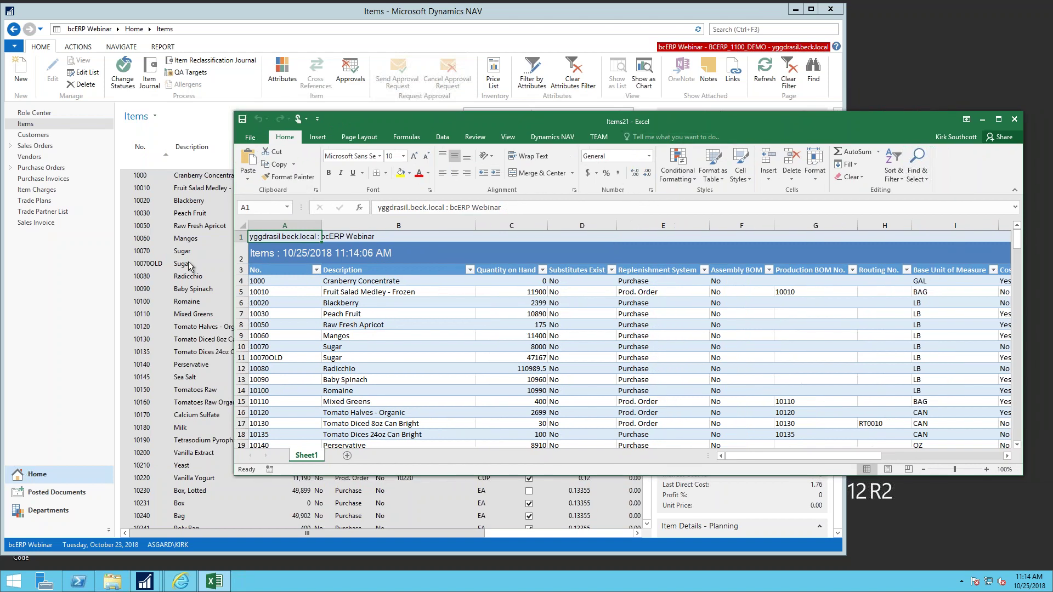
# Change the description of the Mangos item (10060) to Raw Fresh Mangos in NAV and close its item card
pyautogui.click(199, 268)
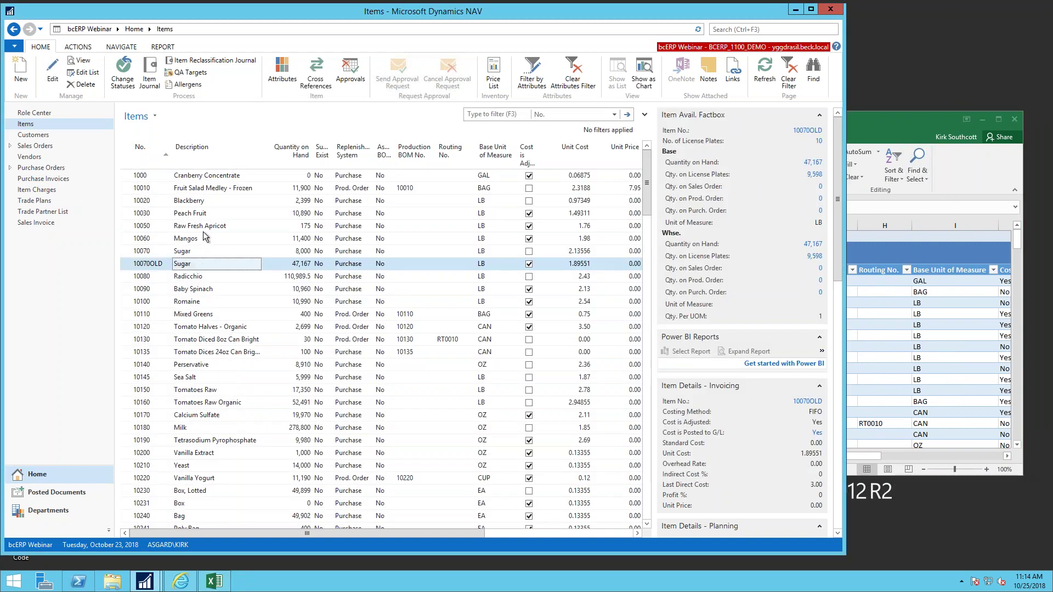
pyautogui.doubleClick(249, 237)
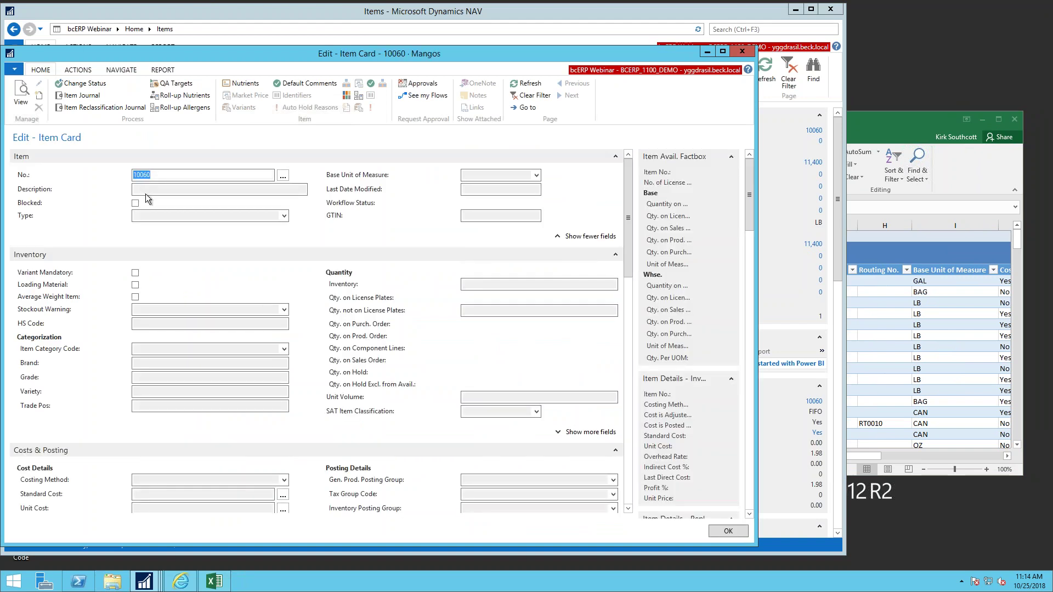
pyautogui.click(136, 187)
pyautogui.write('R')
pyautogui.write('aw F')
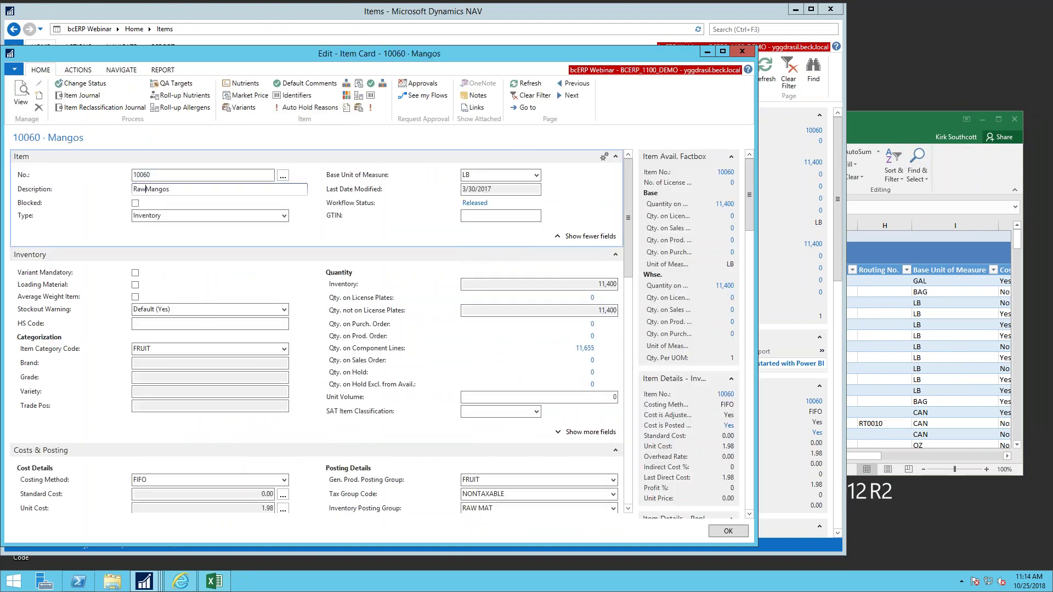
pyautogui.write('resh')
pyautogui.click(728, 531)
# Switch to Excel and refresh the exported Items workbook with the data from Dynamics NAV
pyautogui.click(867, 122)
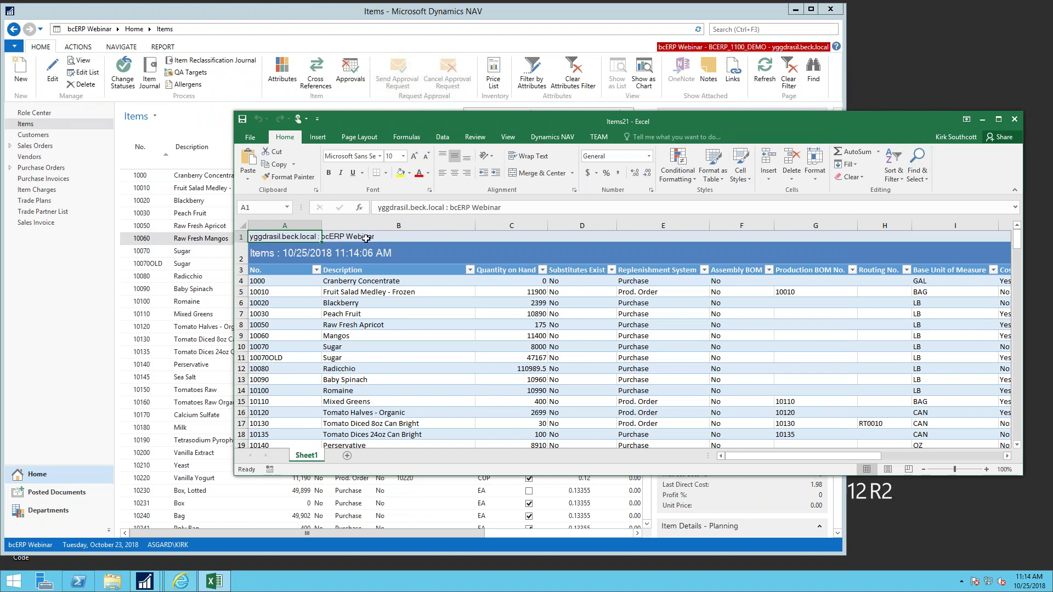
pyautogui.click(546, 141)
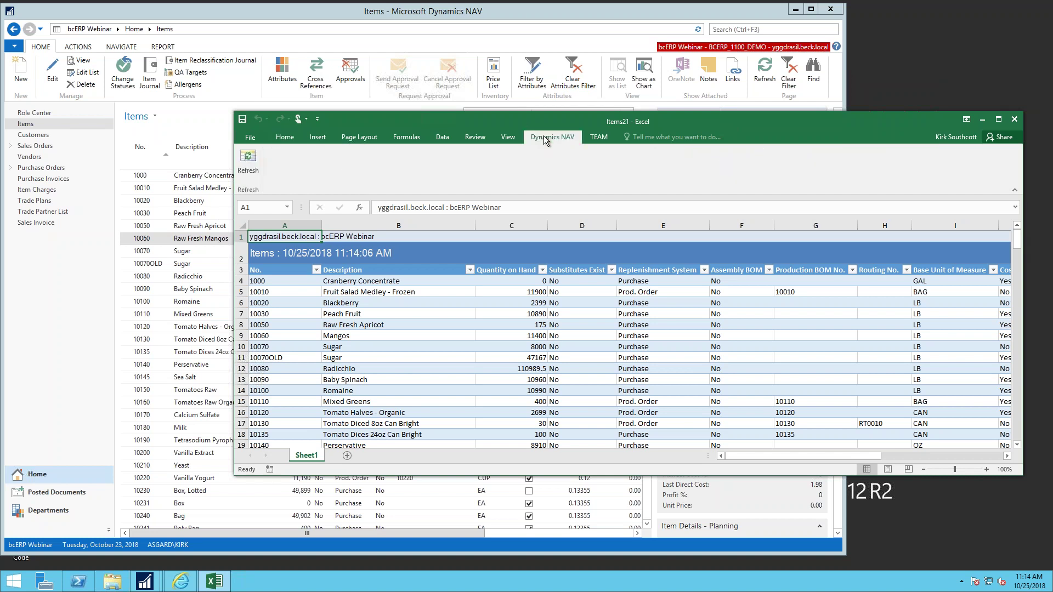
pyautogui.click(249, 160)
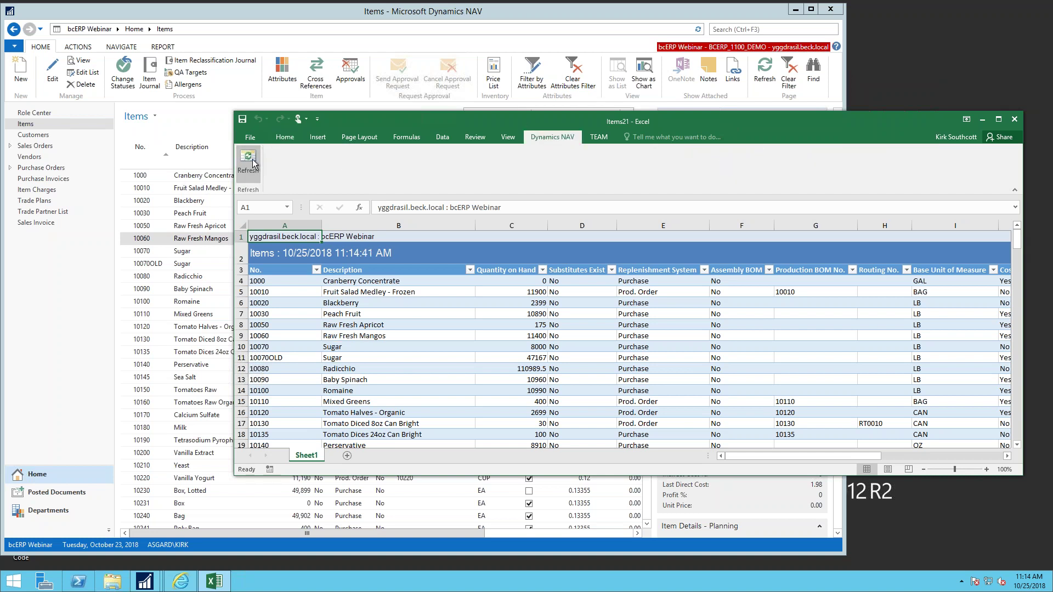
# Refresh the exported Items workbook from Dynamics NAV once more and close it without saving changes
pyautogui.click(352, 336)
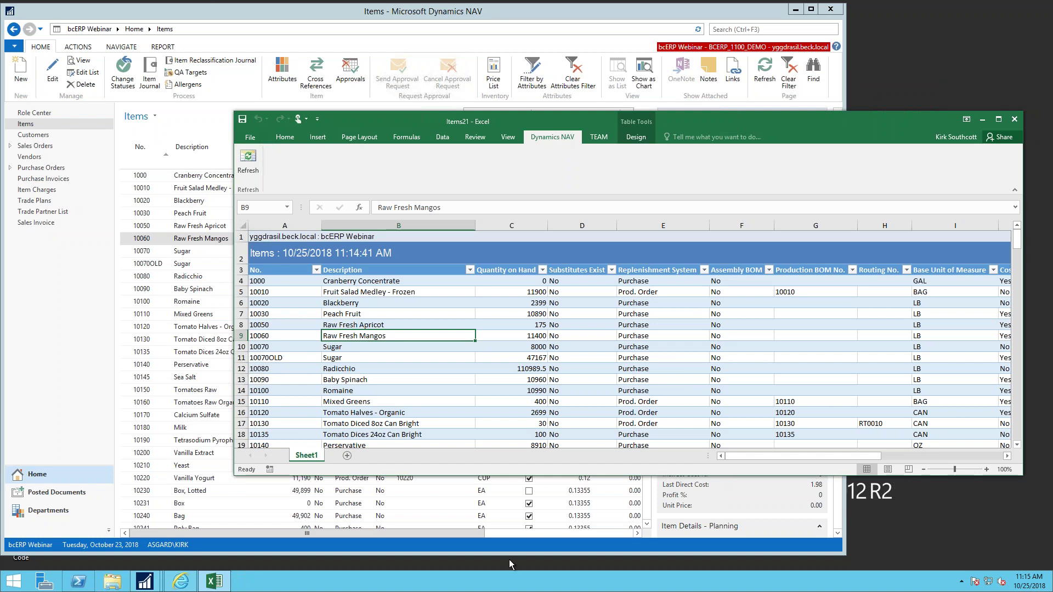
pyautogui.click(442, 353)
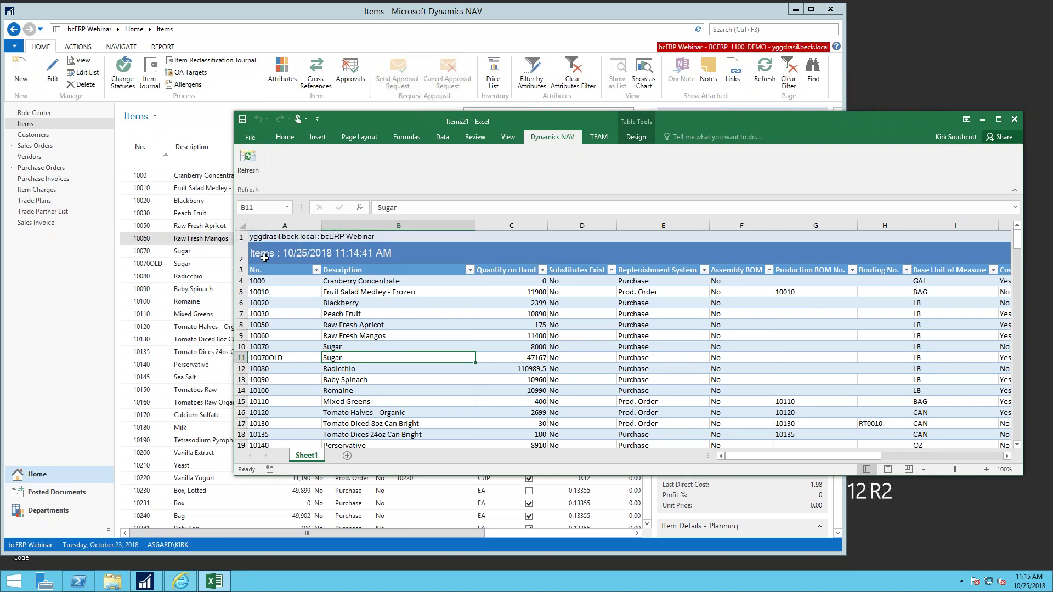
pyautogui.click(250, 162)
pyautogui.click(529, 292)
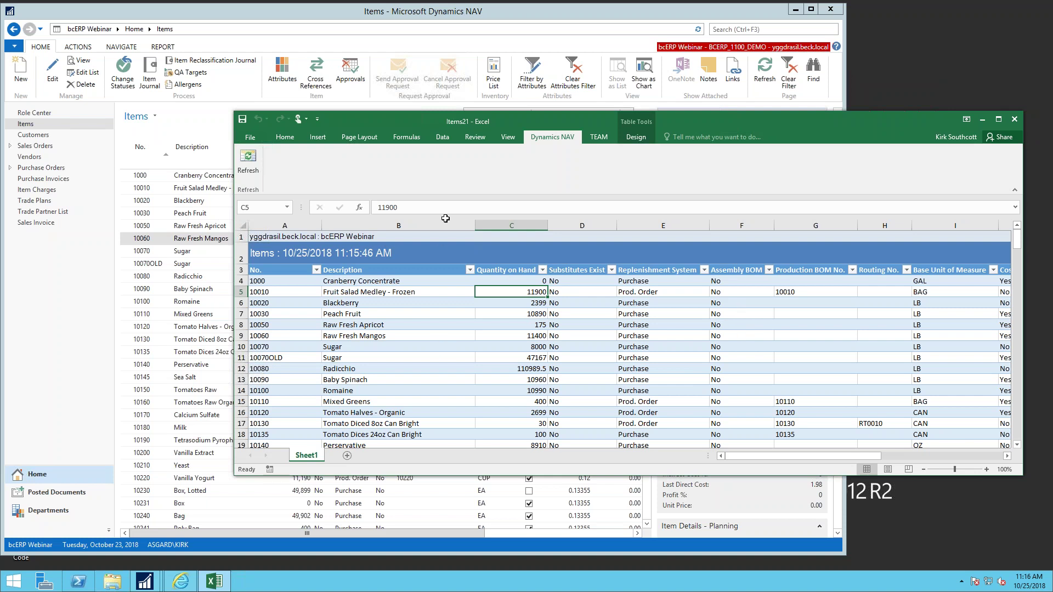
pyautogui.click(1014, 121)
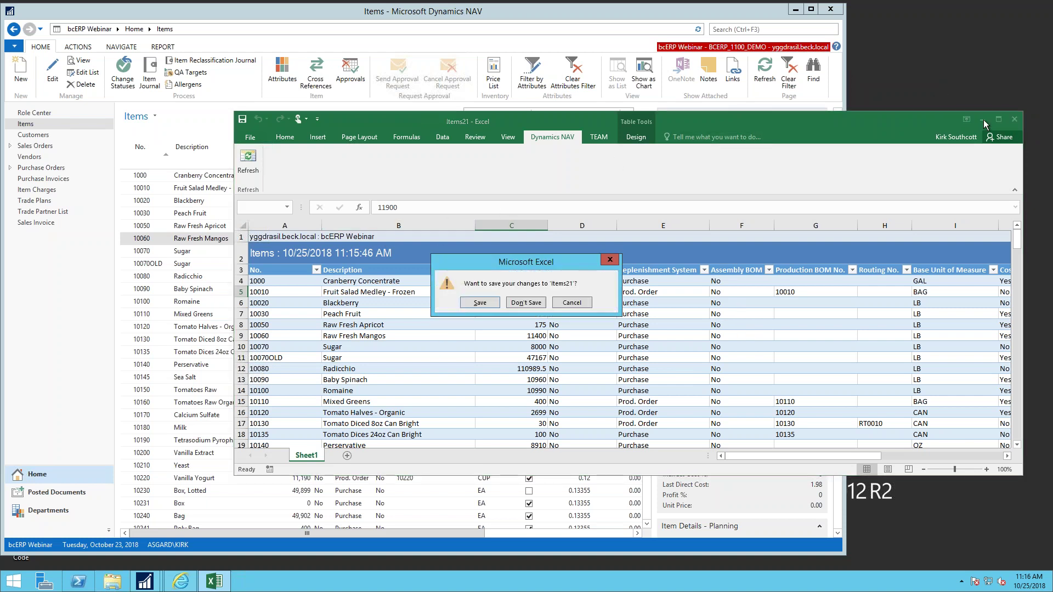
pyautogui.click(536, 304)
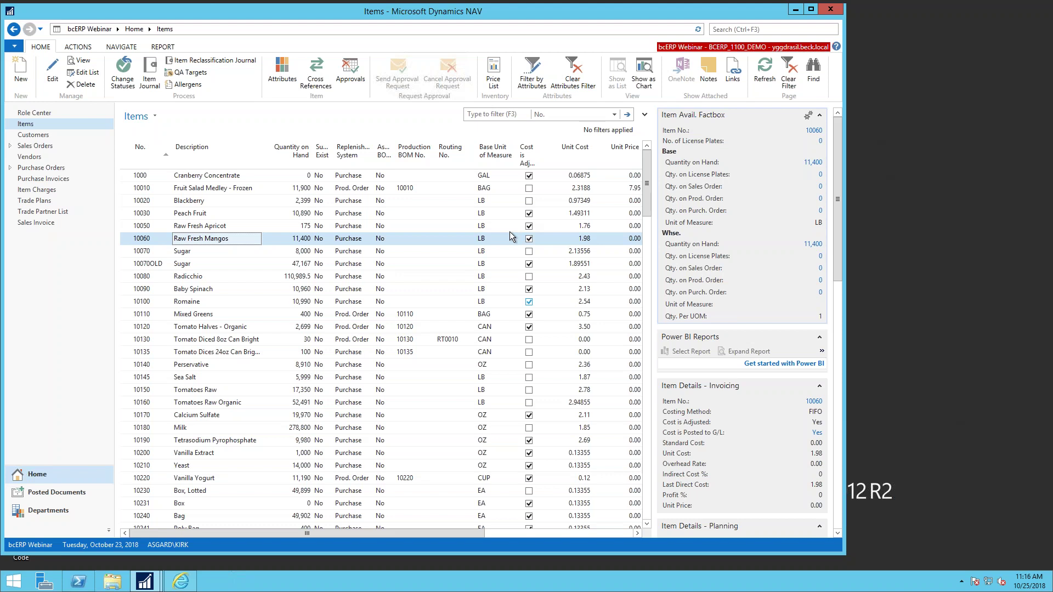
# Search the NAV pages for "style" and open the Style Sheet List
pyautogui.click(724, 30)
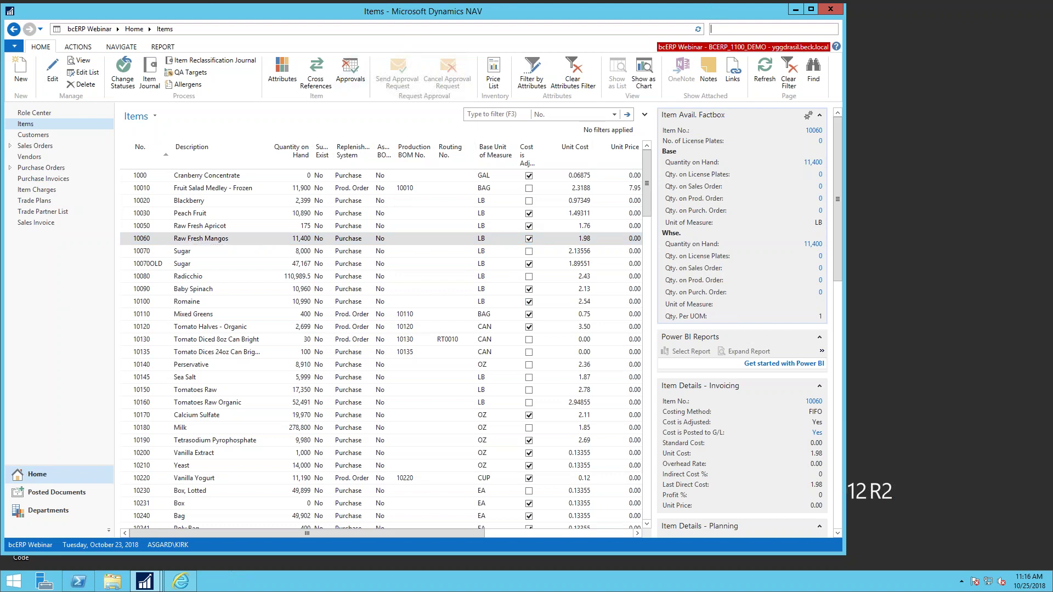
pyautogui.press('BackSpace')
pyautogui.press('BackSpace')
pyautogui.press('BackSpace')
pyautogui.press('BackSpace')
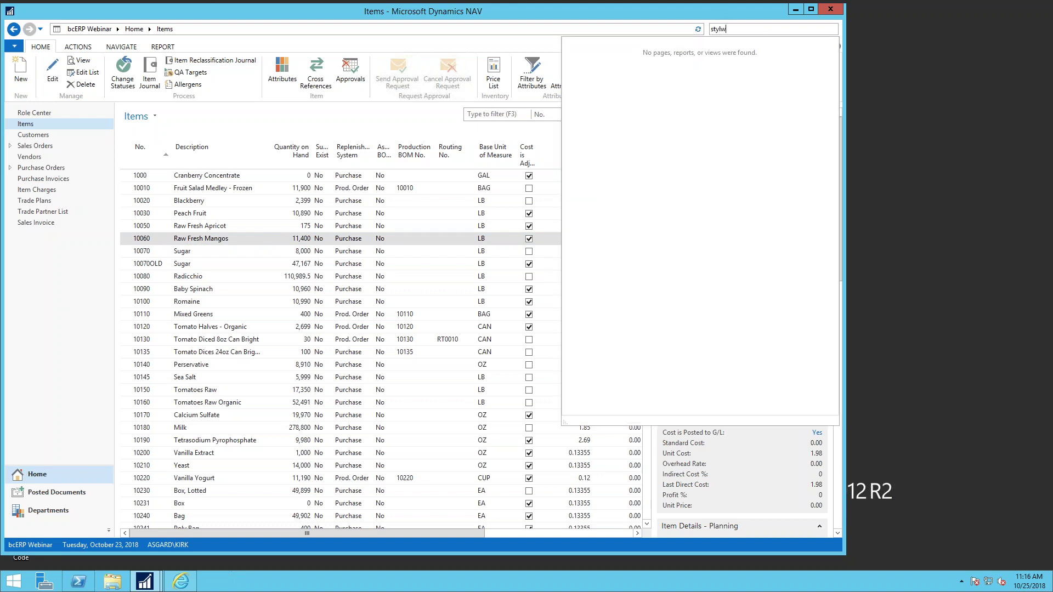
pyautogui.write('e')
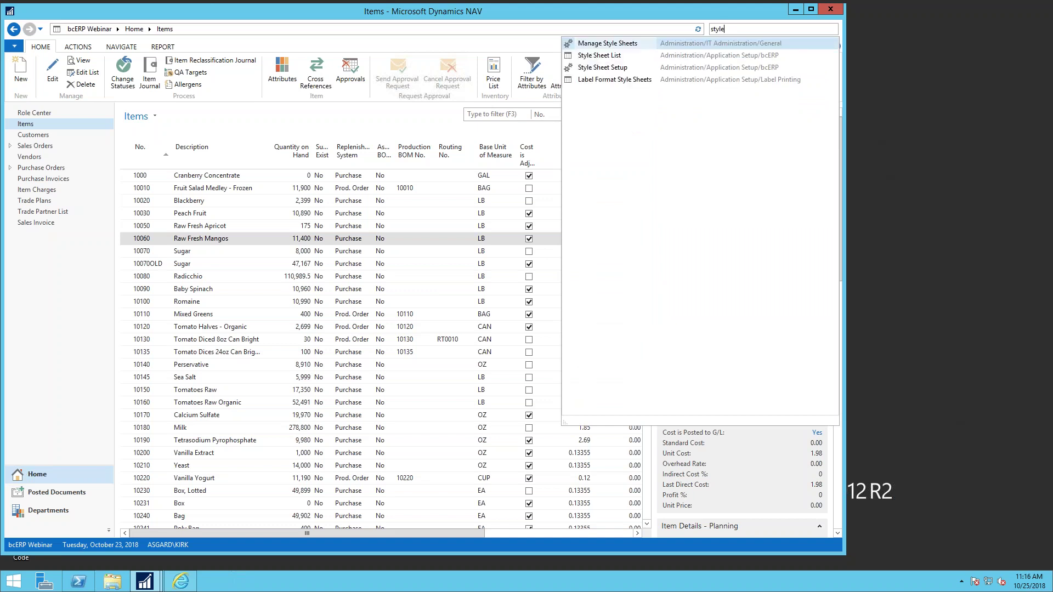
pyautogui.click(592, 56)
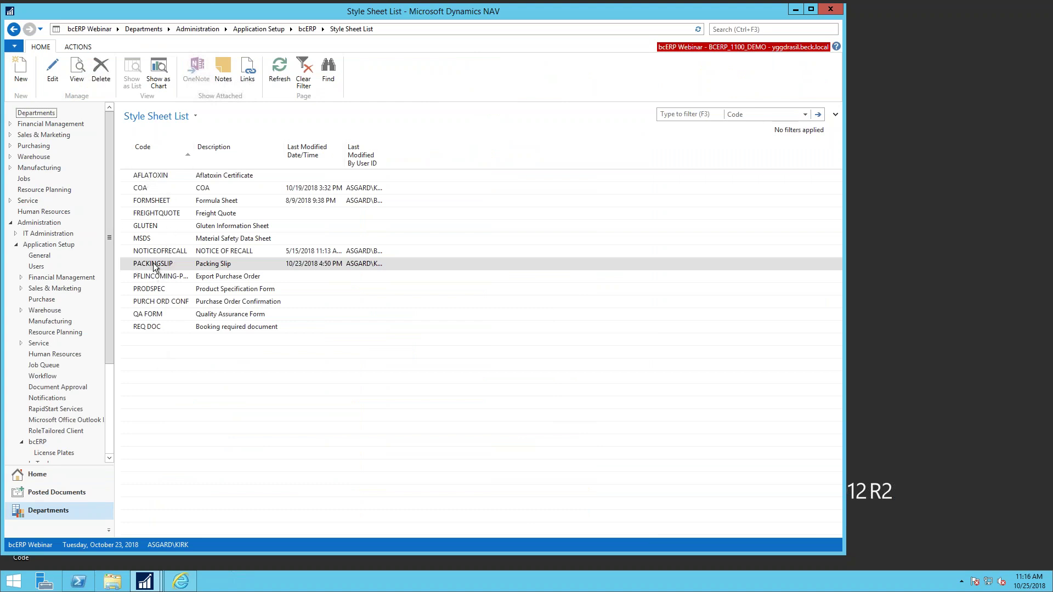
# Open the COA style sheet card, review the fields selected for its Lot No. Information table, and close the field list
pyautogui.doubleClick(143, 188)
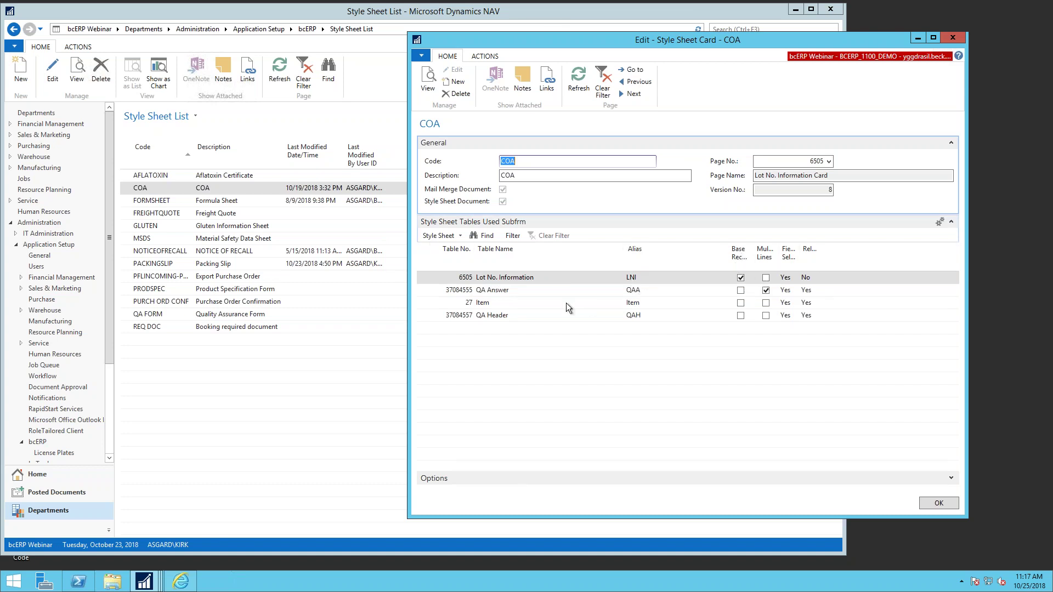
pyautogui.click(766, 290)
pyautogui.click(443, 236)
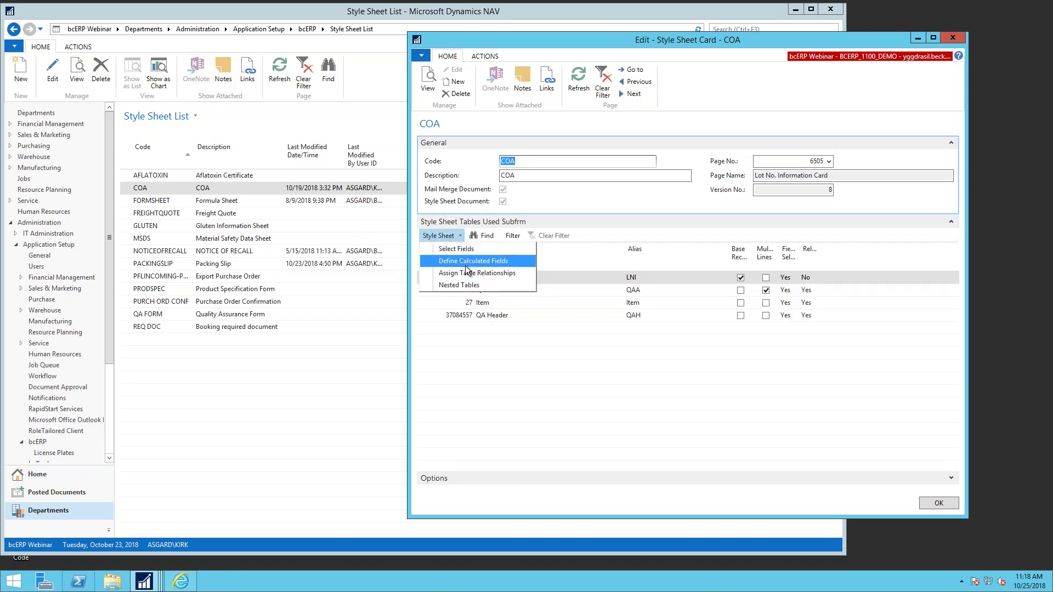
pyautogui.click(466, 251)
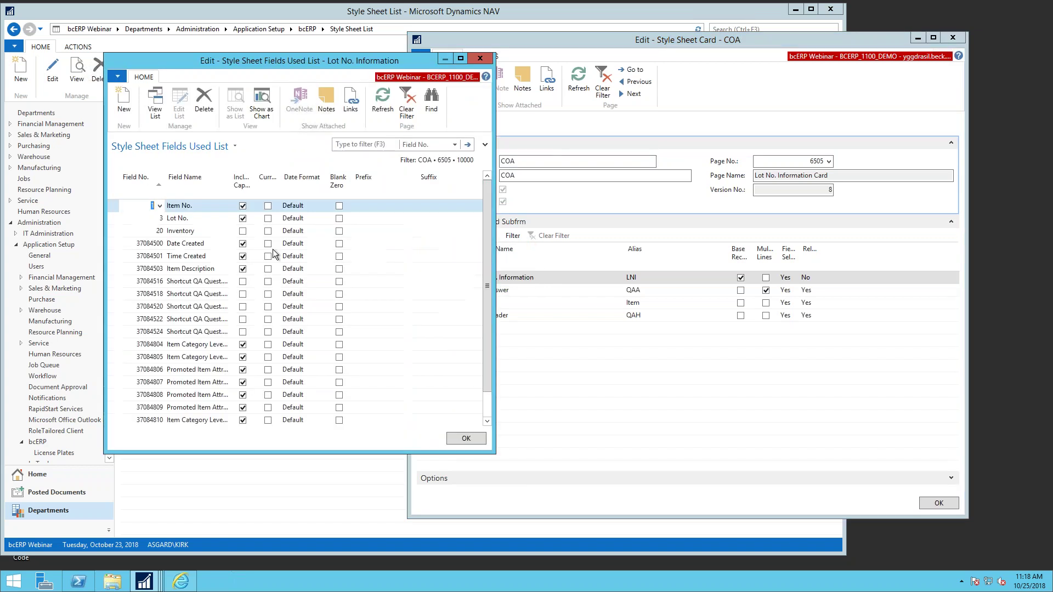
pyautogui.moveTo(218, 483); pyautogui.dragTo(218, 568)
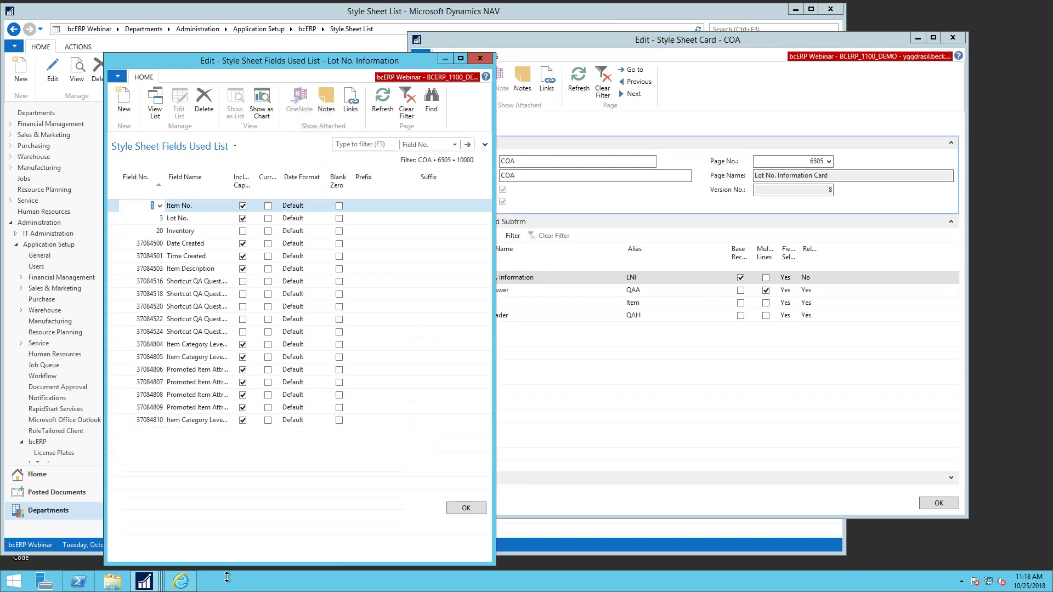
pyautogui.click(242, 177)
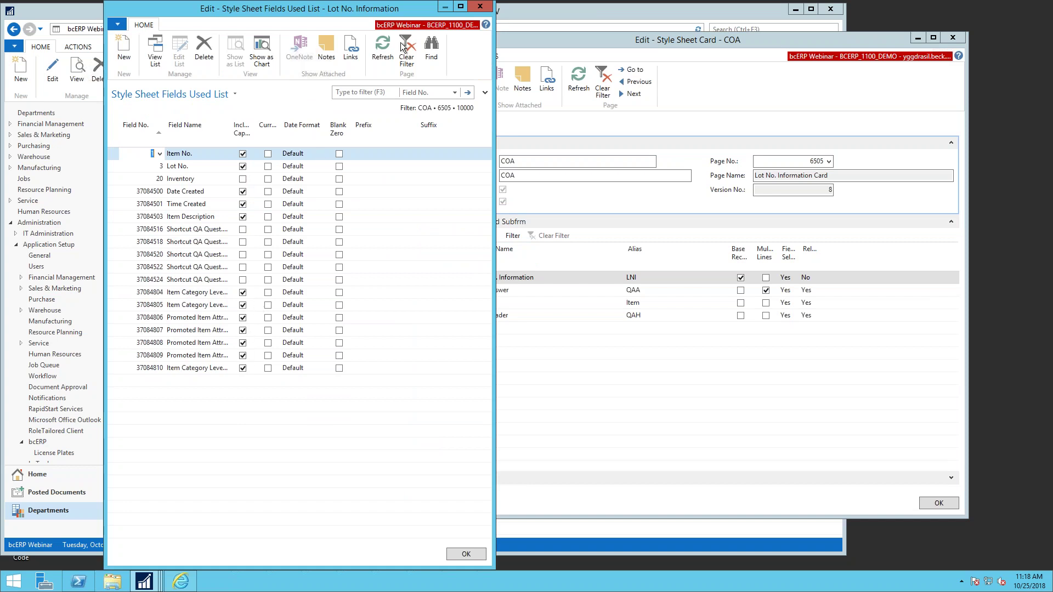
pyautogui.click(481, 7)
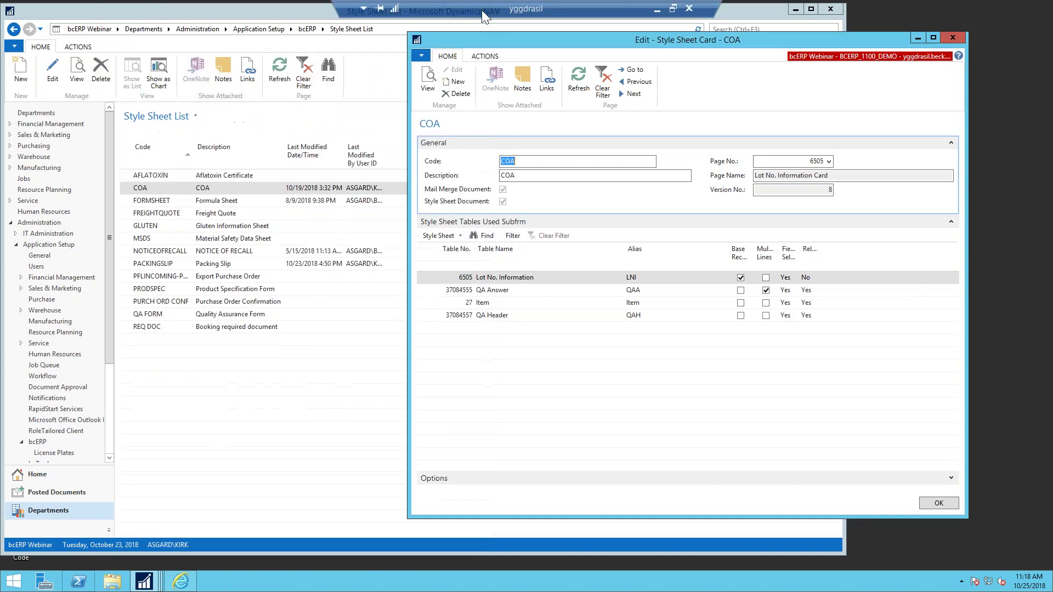
# Review the QA Answer table's calculated fields and its table relationships to Lot No. Information, closing each window
pyautogui.click(501, 291)
pyautogui.click(441, 235)
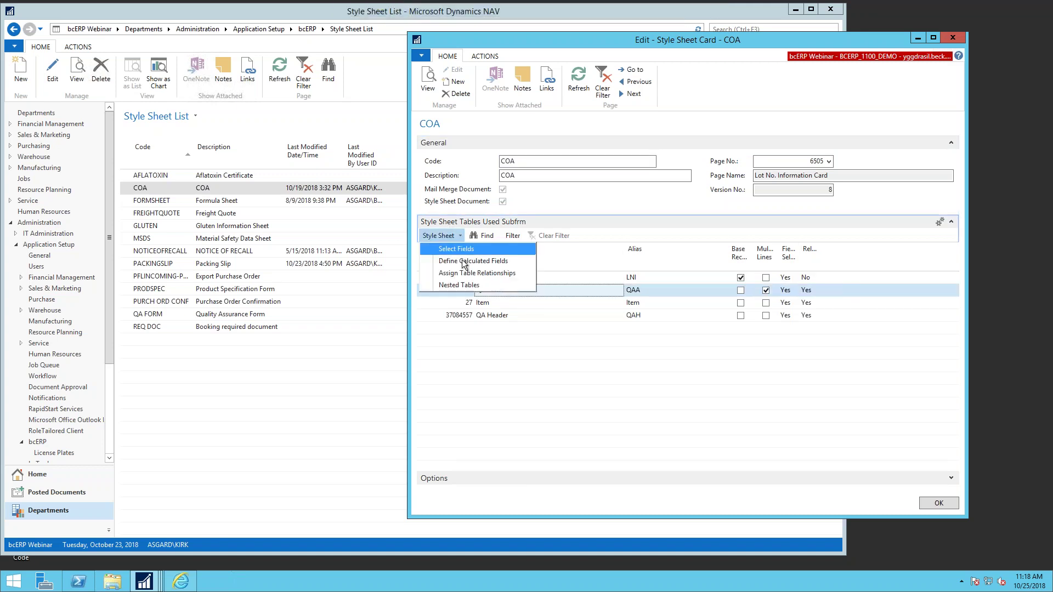
pyautogui.click(485, 266)
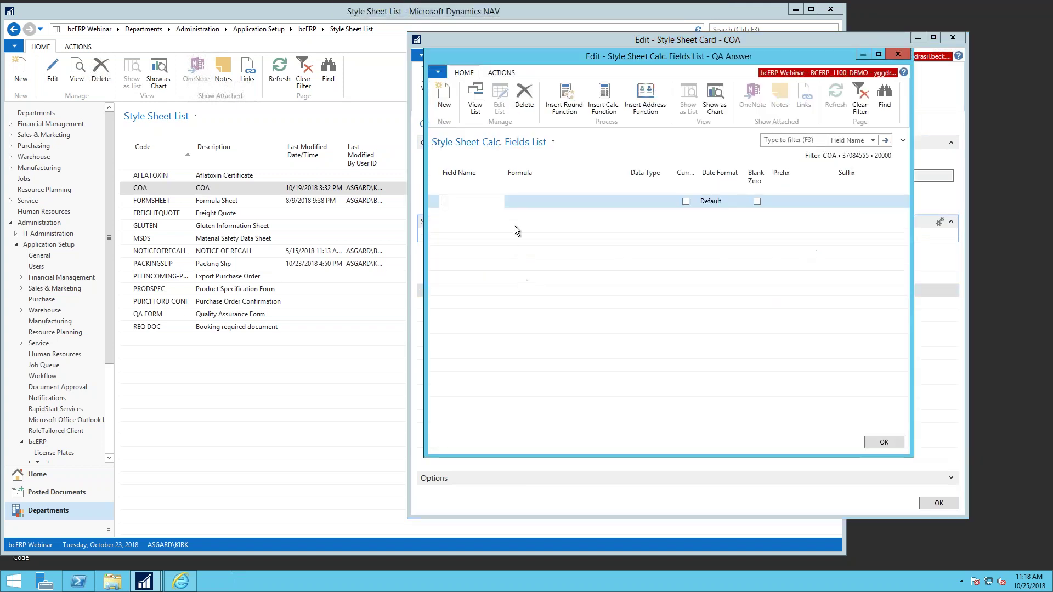
pyautogui.click(900, 53)
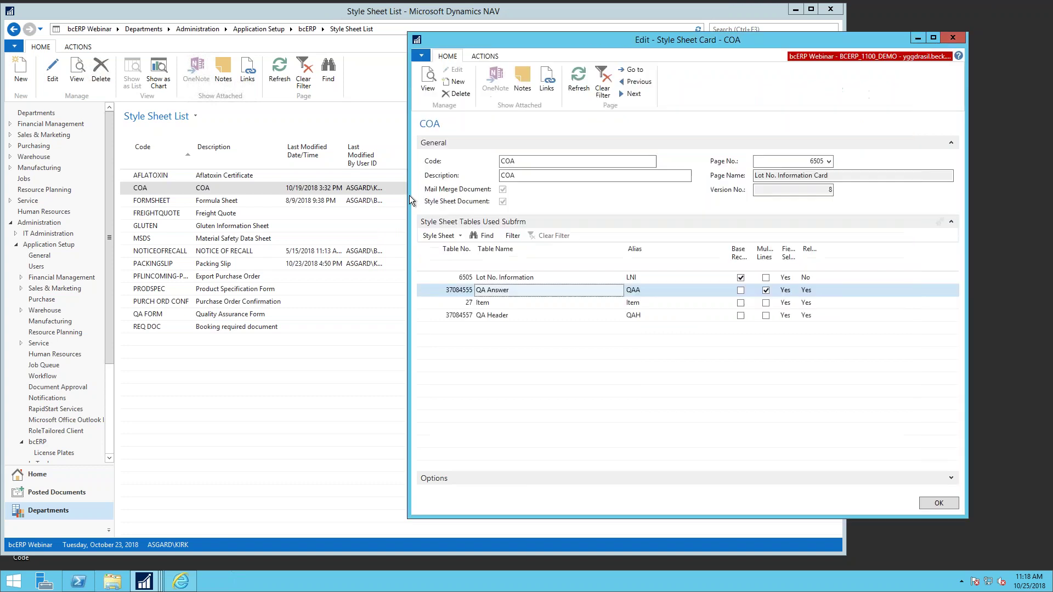
pyautogui.click(453, 236)
pyautogui.click(461, 275)
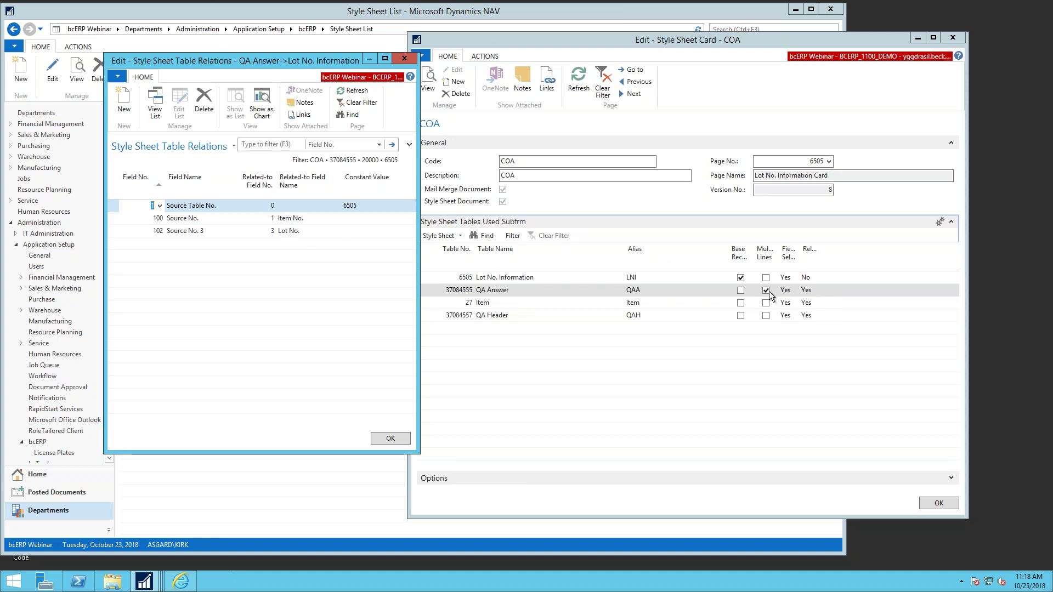
pyautogui.click(405, 62)
# Open the COA mail merge template in Word to examine its merge fields, and close the document
pyautogui.click(484, 56)
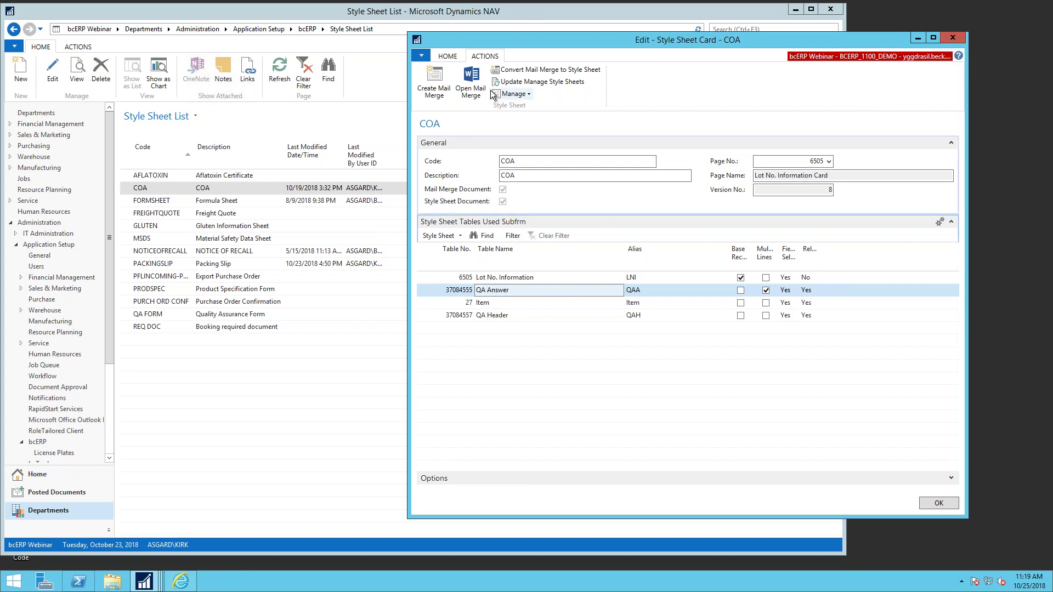
pyautogui.click(463, 92)
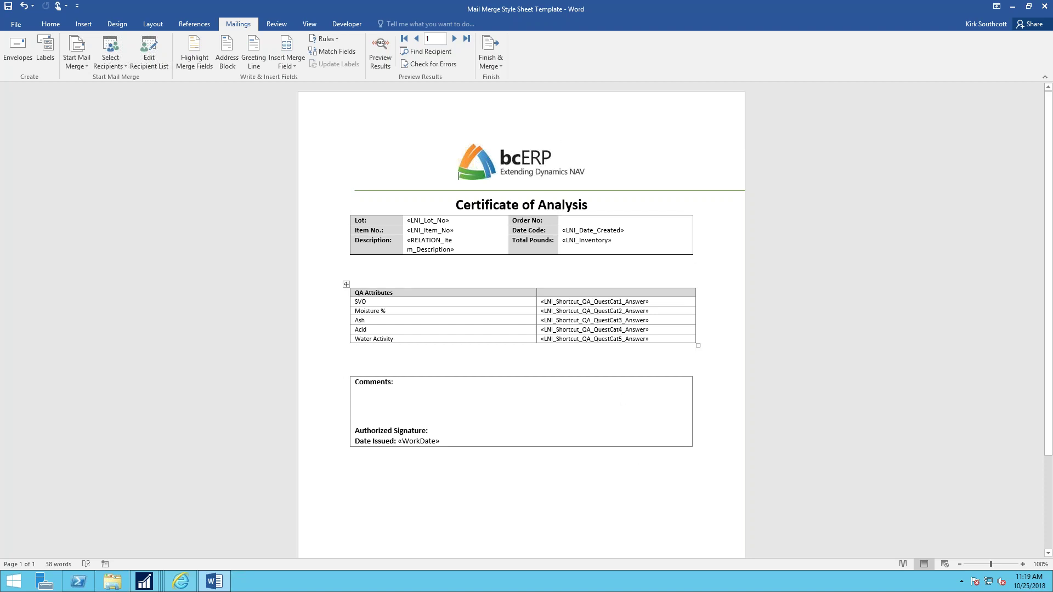
pyautogui.click(1044, 6)
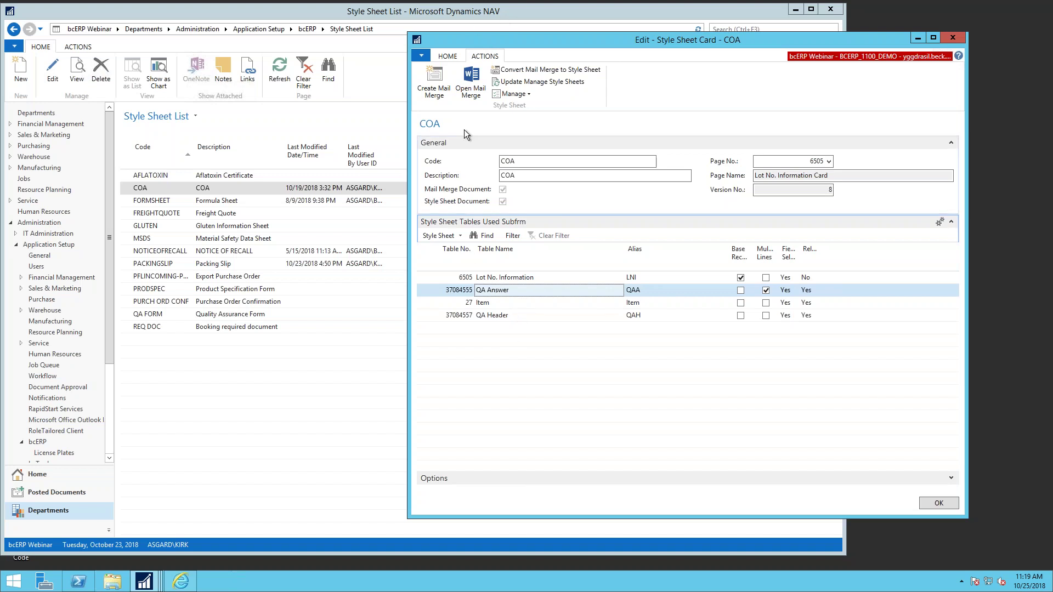
# Look through the COA card's manage options for its mail merge and style sheet, and close the card
pyautogui.click(512, 94)
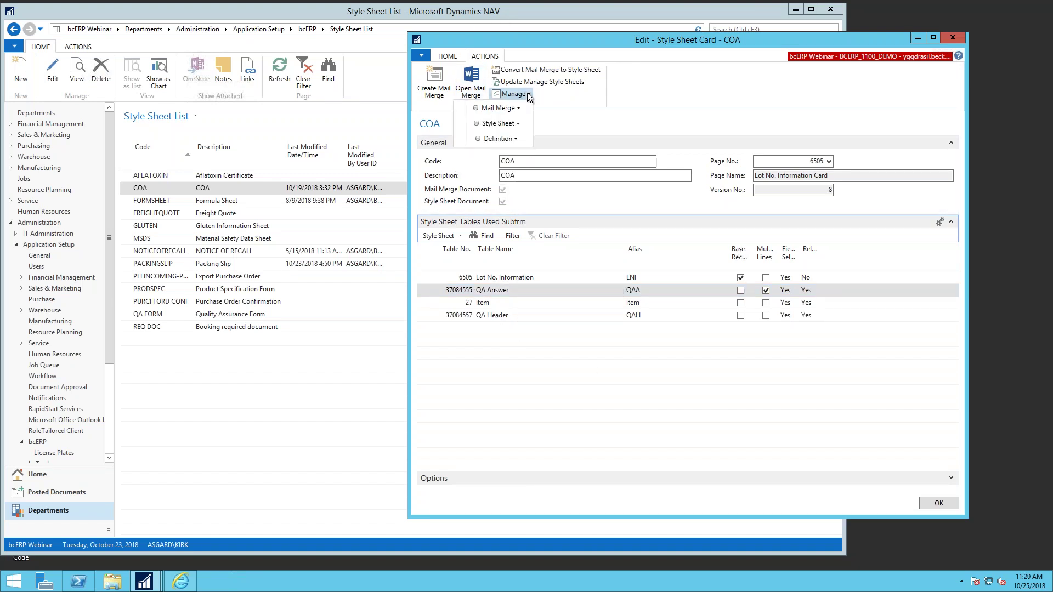
pyautogui.click(518, 110)
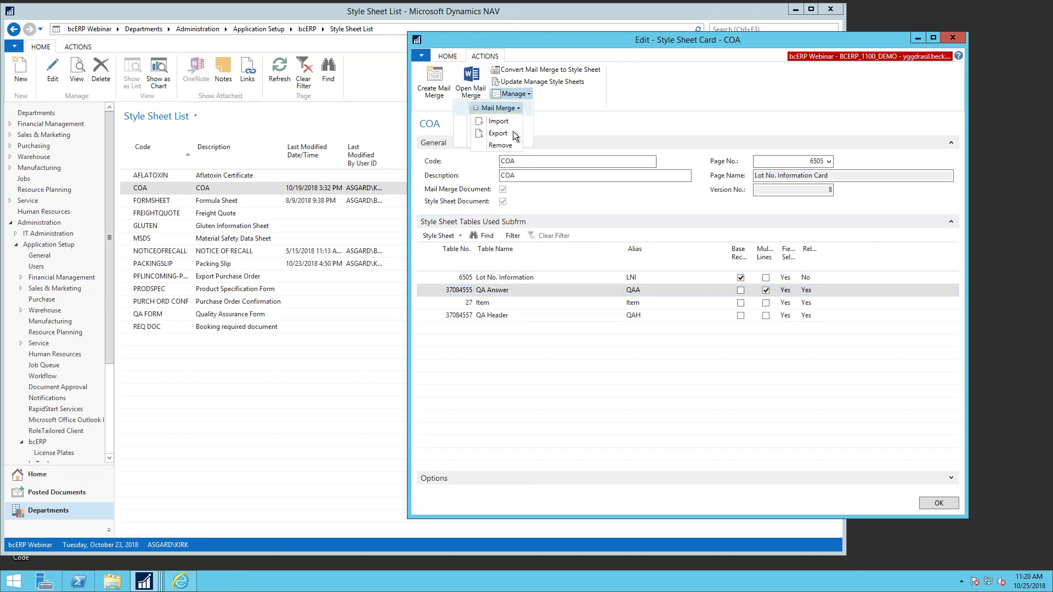
pyautogui.press('Escape')
pyautogui.press('Escape')
pyautogui.click(521, 96)
pyautogui.click(517, 123)
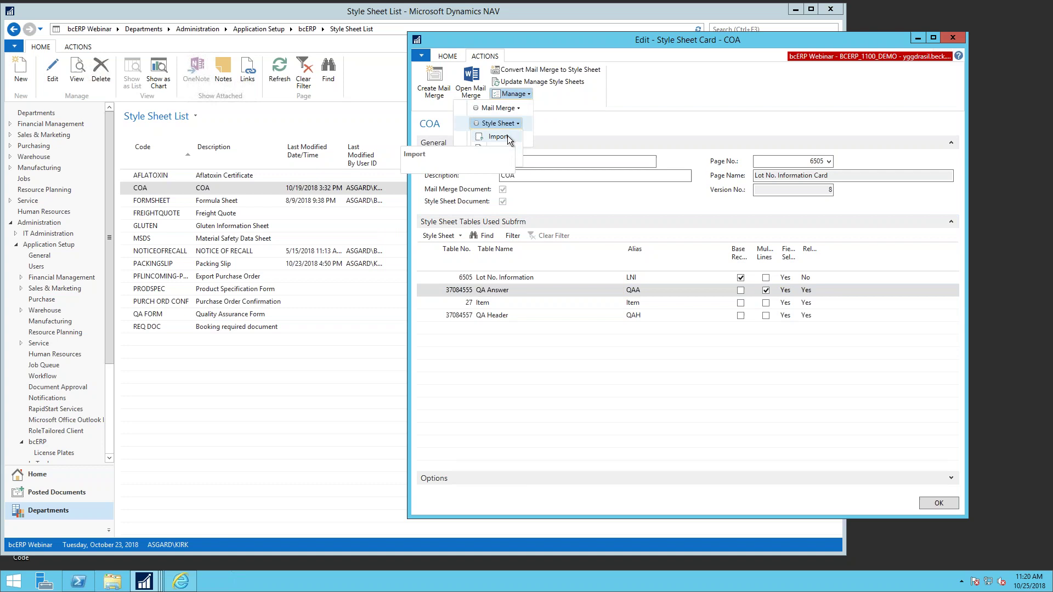
pyautogui.press('Escape')
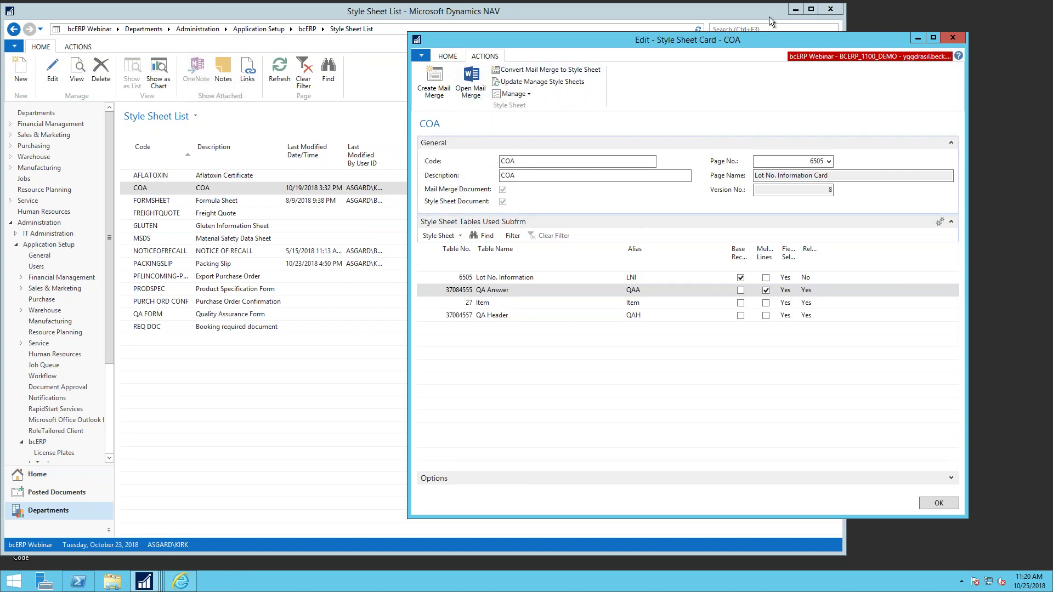
pyautogui.click(952, 38)
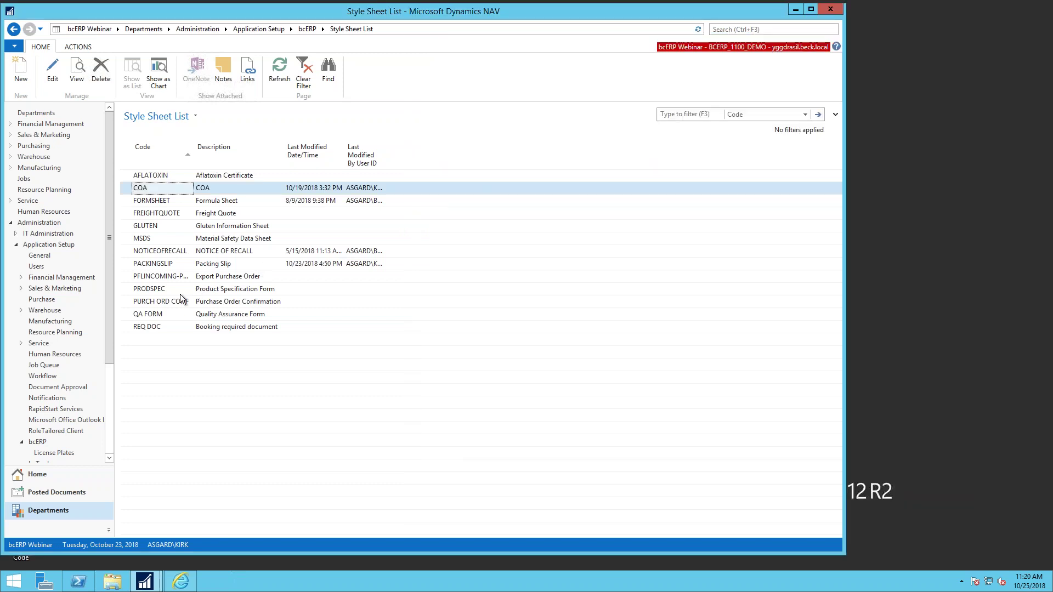
# Open the PACKINGSLIP style sheet for editing, view the nested tables of Warehouse Shipment Line, and close that window
pyautogui.click(166, 265)
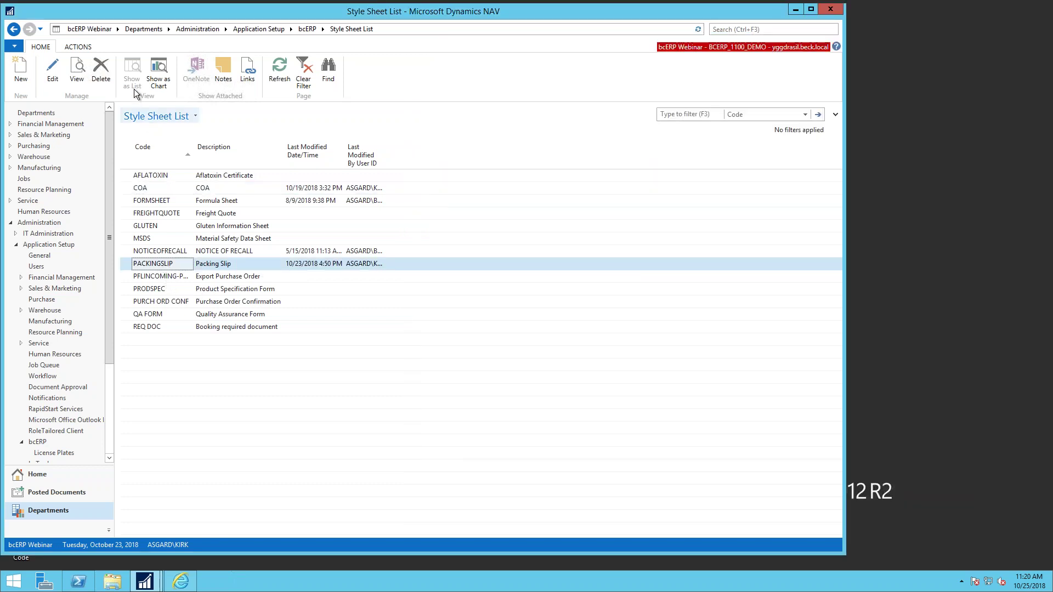
pyautogui.click(52, 70)
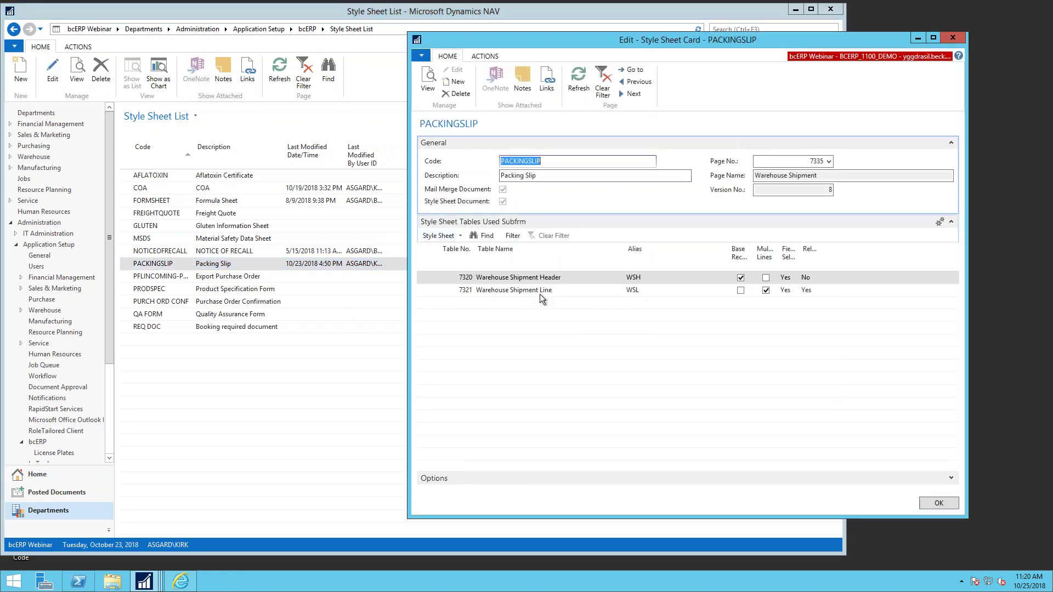
pyautogui.click(535, 289)
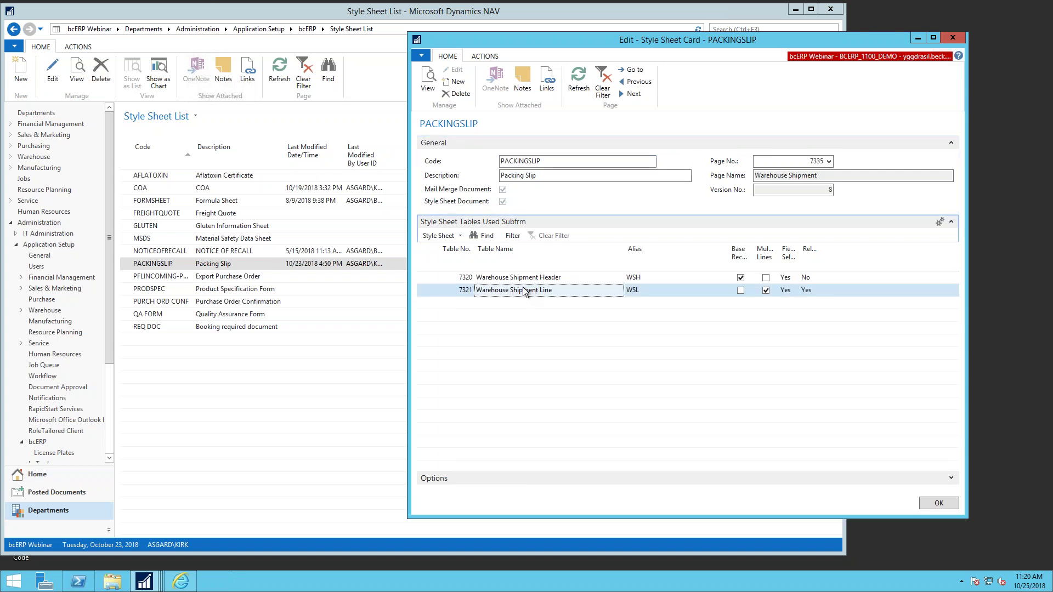
pyautogui.click(438, 235)
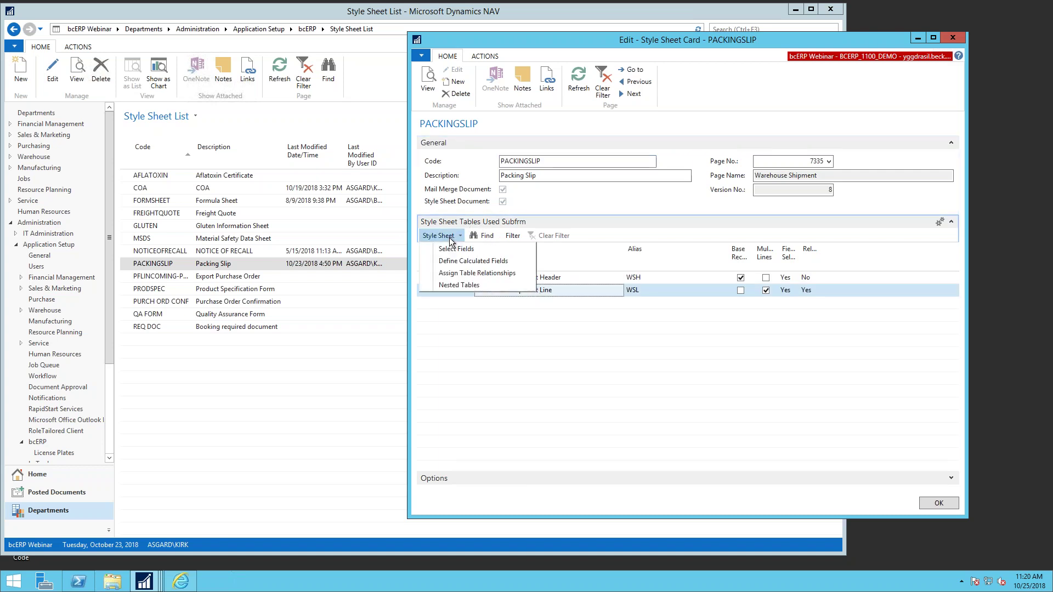
pyautogui.click(456, 285)
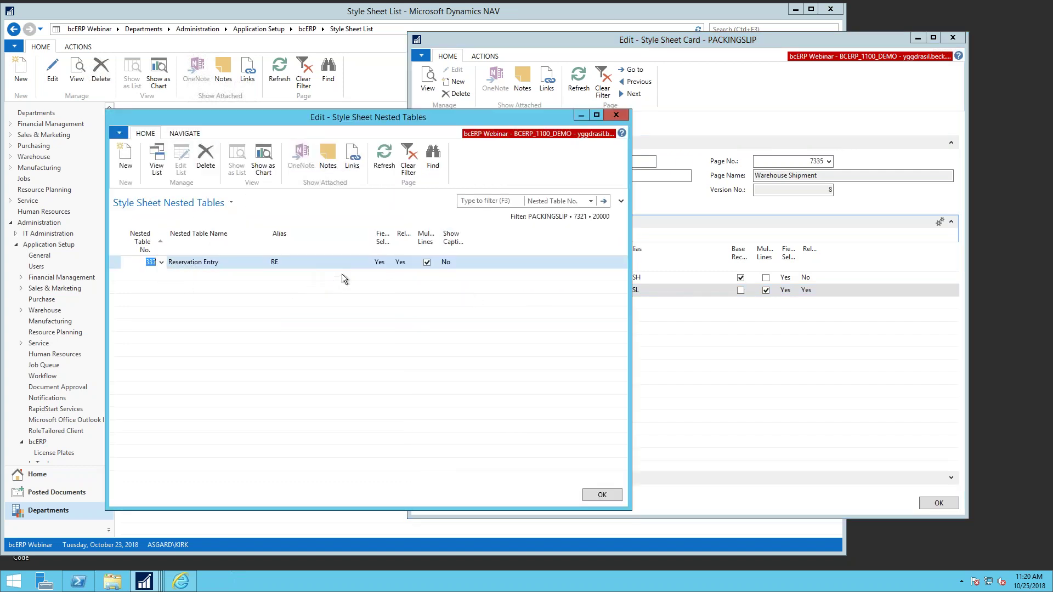
pyautogui.moveTo(440, 269)
pyautogui.click(617, 116)
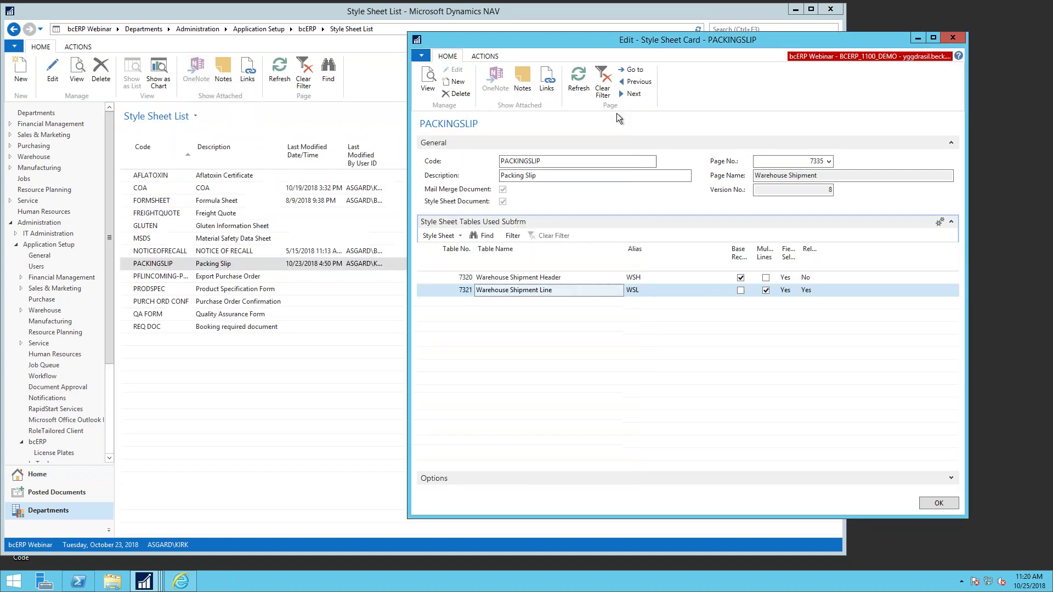
# Open the PACKINGSLIP mail merge template in Word to examine its nested line fields, and close the document and the style sheet card
pyautogui.click(481, 57)
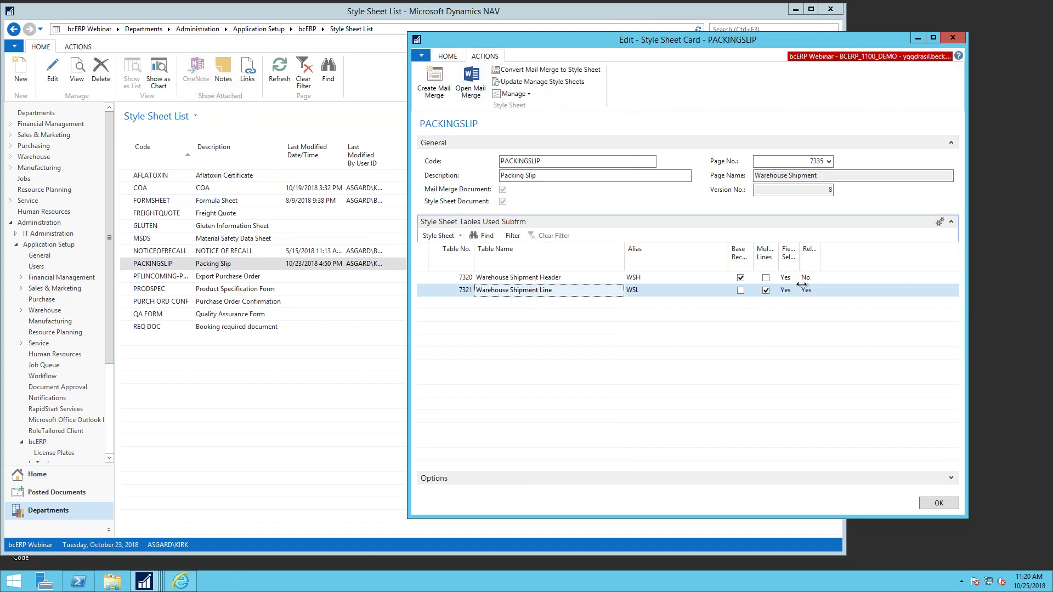
pyautogui.click(766, 290)
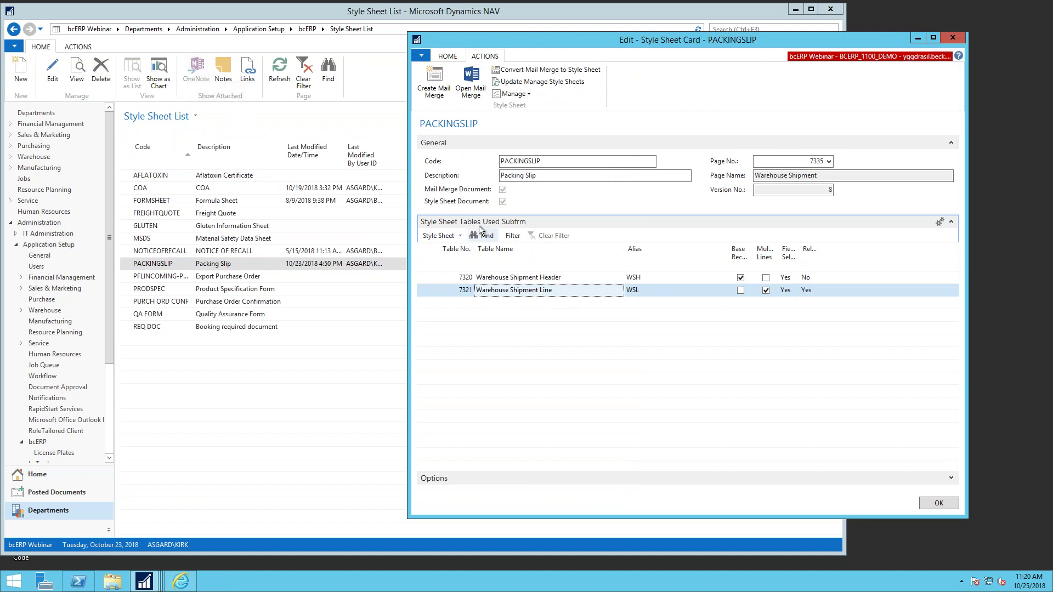
pyautogui.click(470, 82)
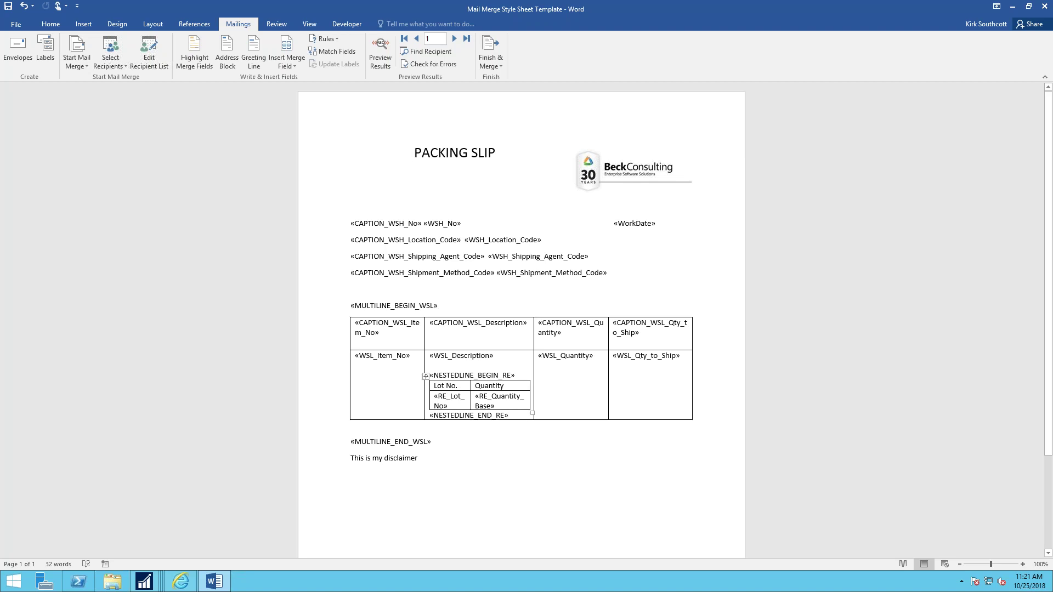
pyautogui.click(1043, 9)
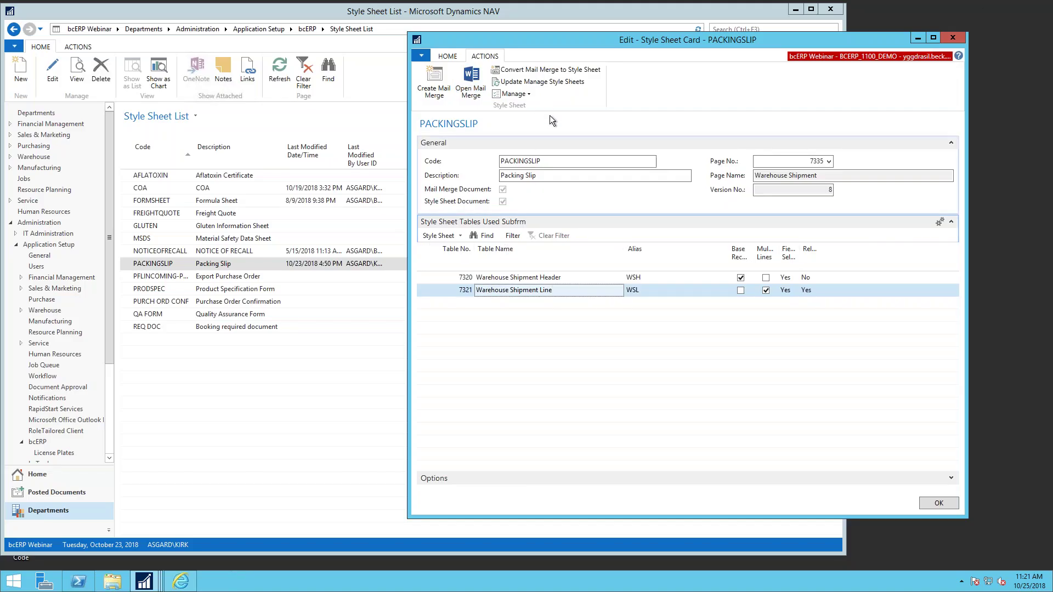
pyautogui.click(953, 38)
# Find the Lot No. Information list and open the card of item NUTGRD, lot LF0004
pyautogui.write('lot no')
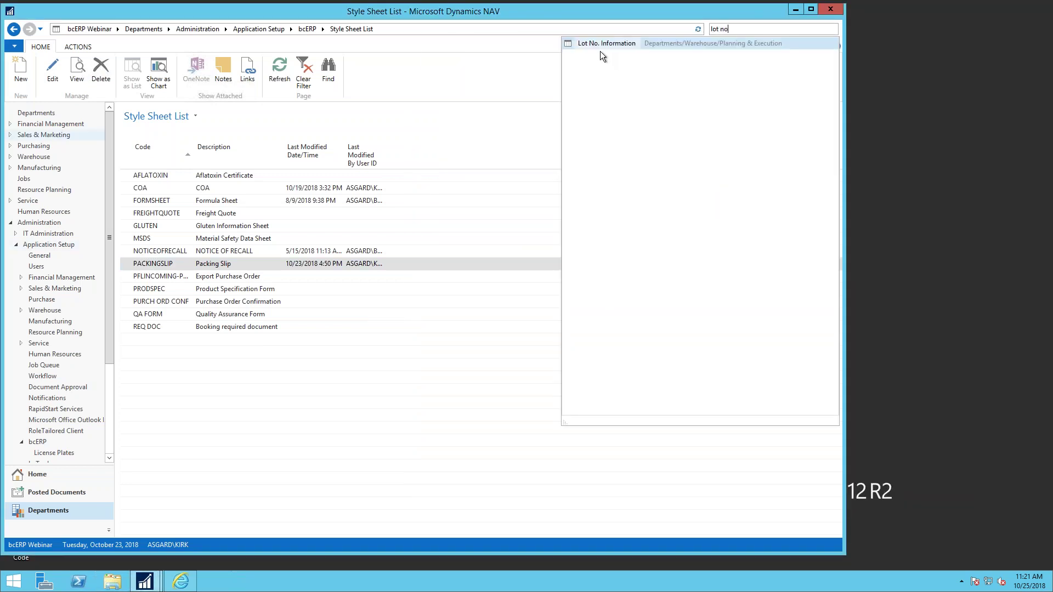
pyautogui.click(604, 44)
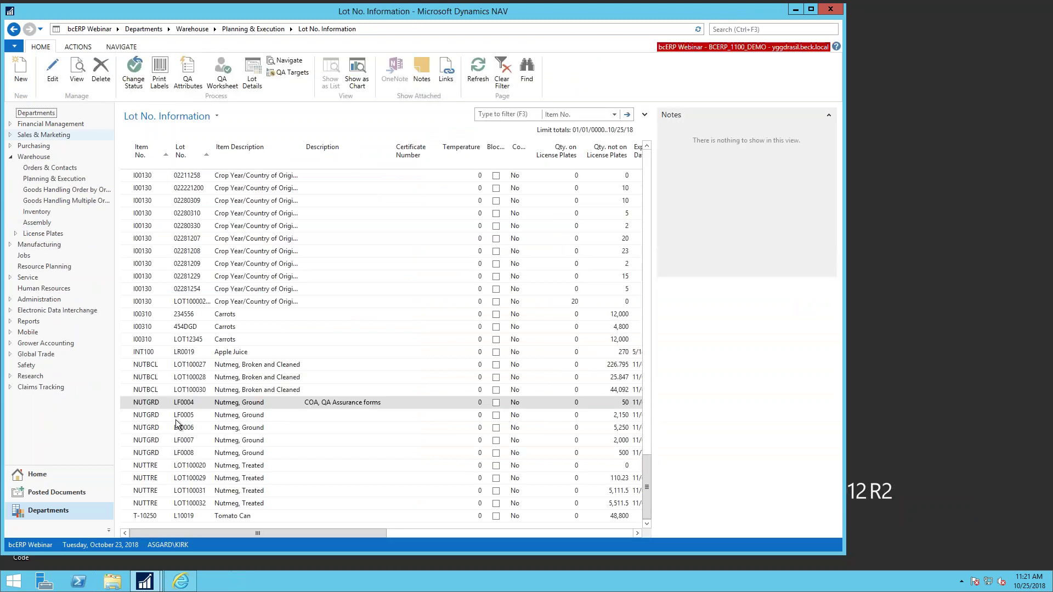
pyautogui.click(150, 406)
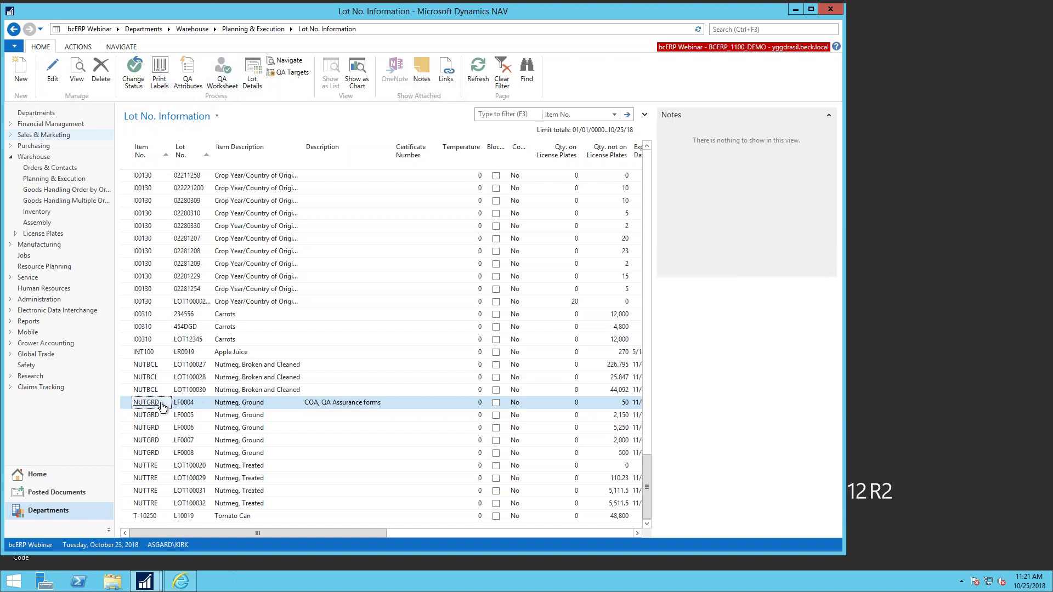
pyautogui.doubleClick(196, 406)
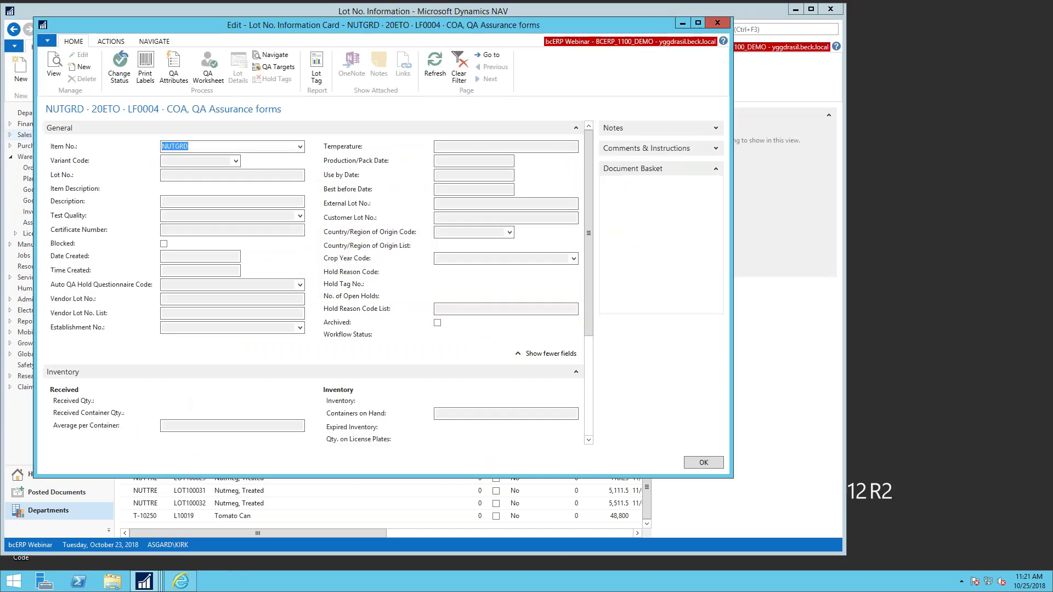
# View the style sheet templates offered for the lot card, and close that list
pyautogui.click(155, 41)
pyautogui.click(111, 41)
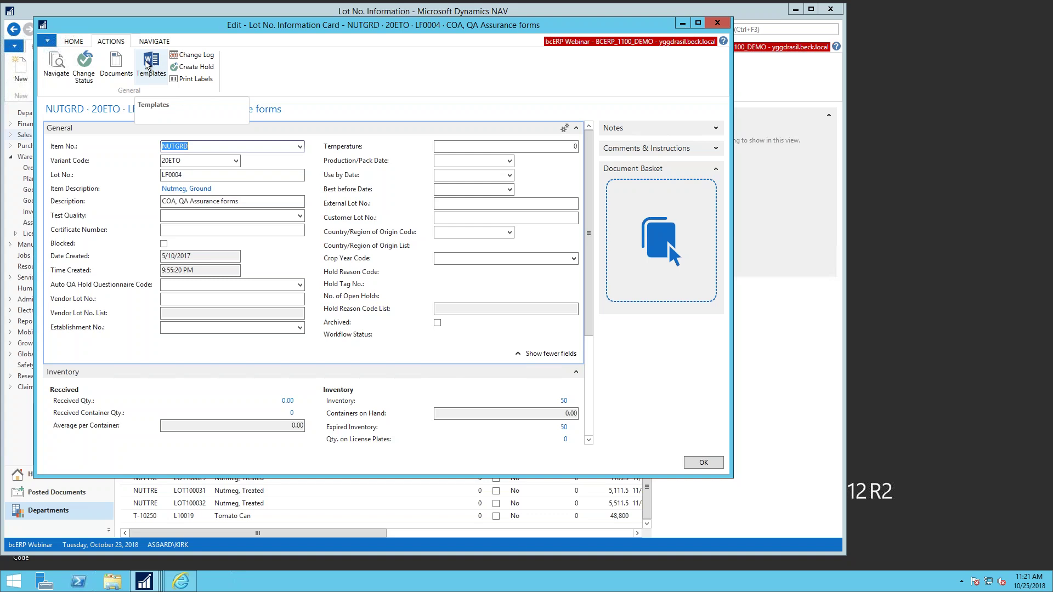
pyautogui.click(149, 65)
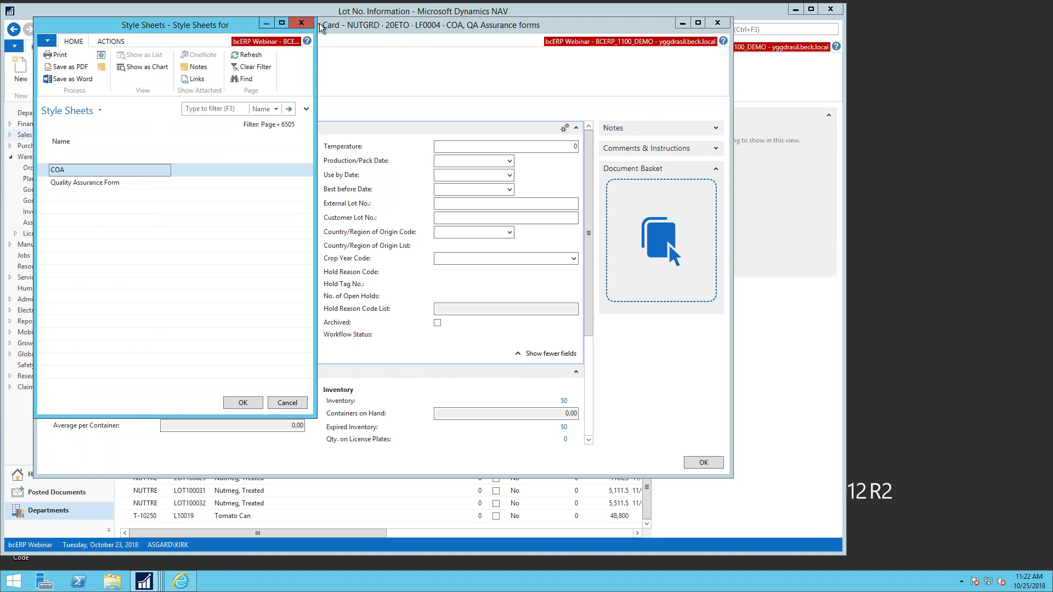
pyautogui.click(302, 23)
# Look up the lot card's page number in its About This Page information, and close that window
pyautogui.click(47, 43)
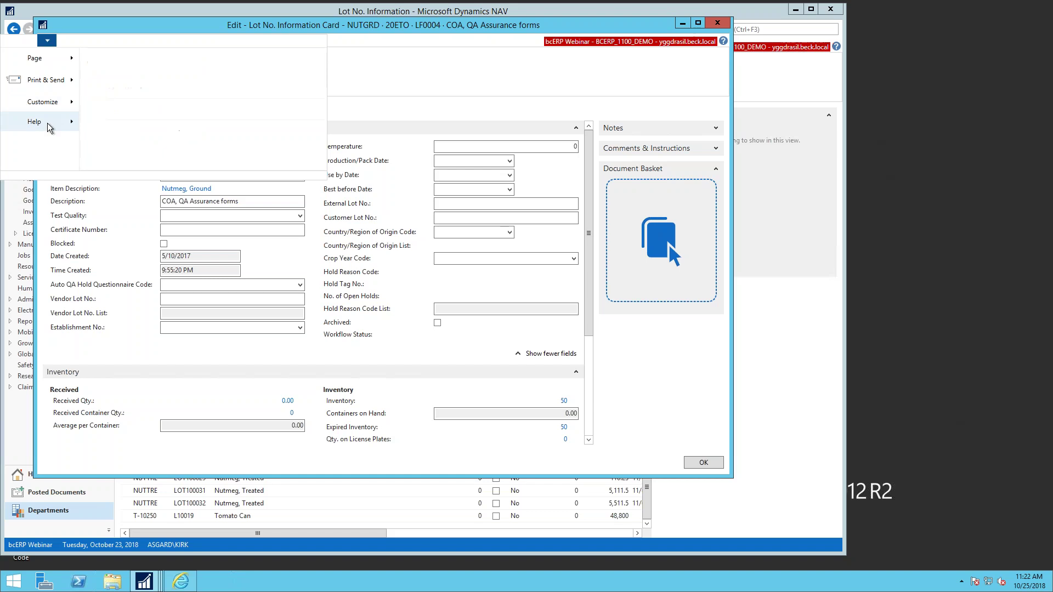
pyautogui.click(143, 113)
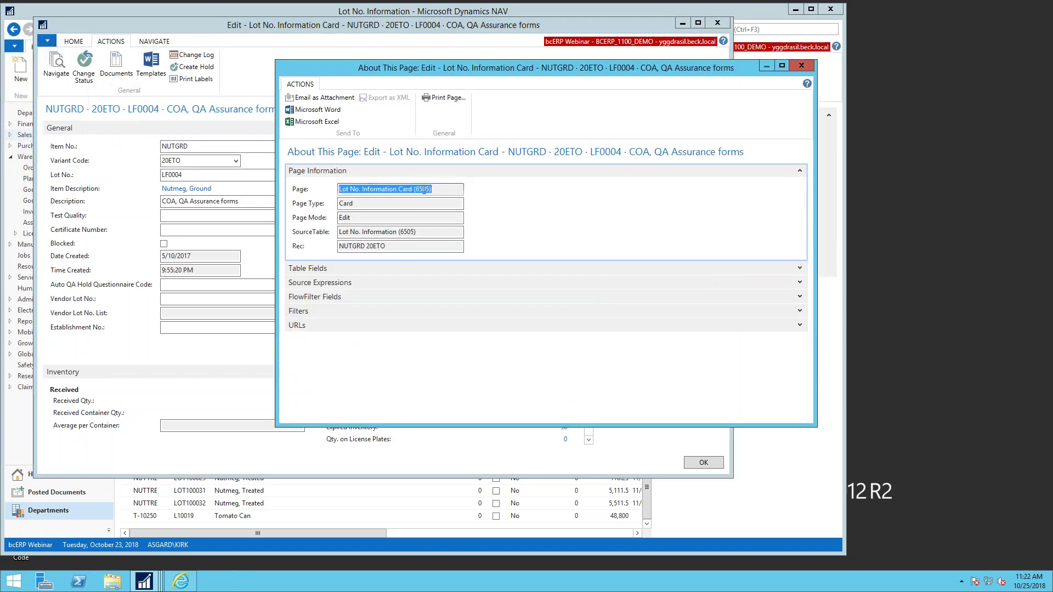
pyautogui.doubleClick(417, 190)
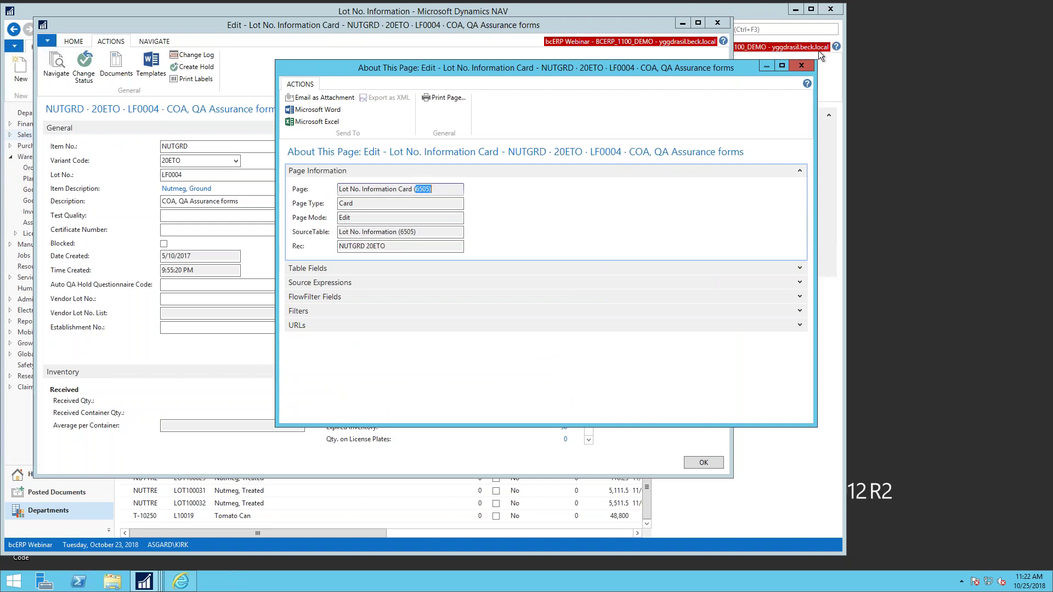
pyautogui.click(800, 66)
# Generate the lot's COA document in Word from the COA style sheet
pyautogui.click(163, 74)
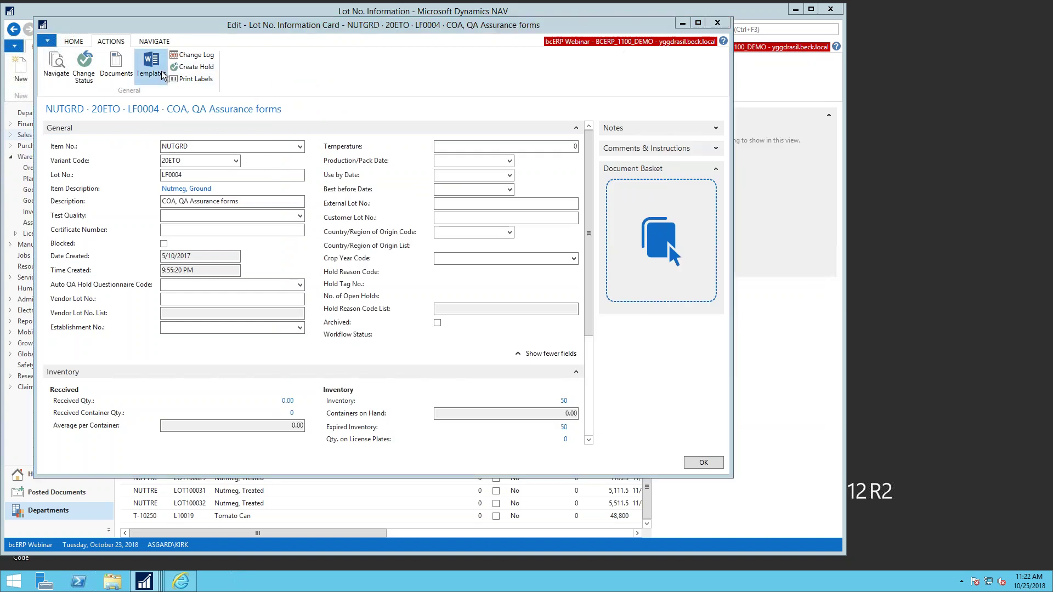
pyautogui.click(252, 403)
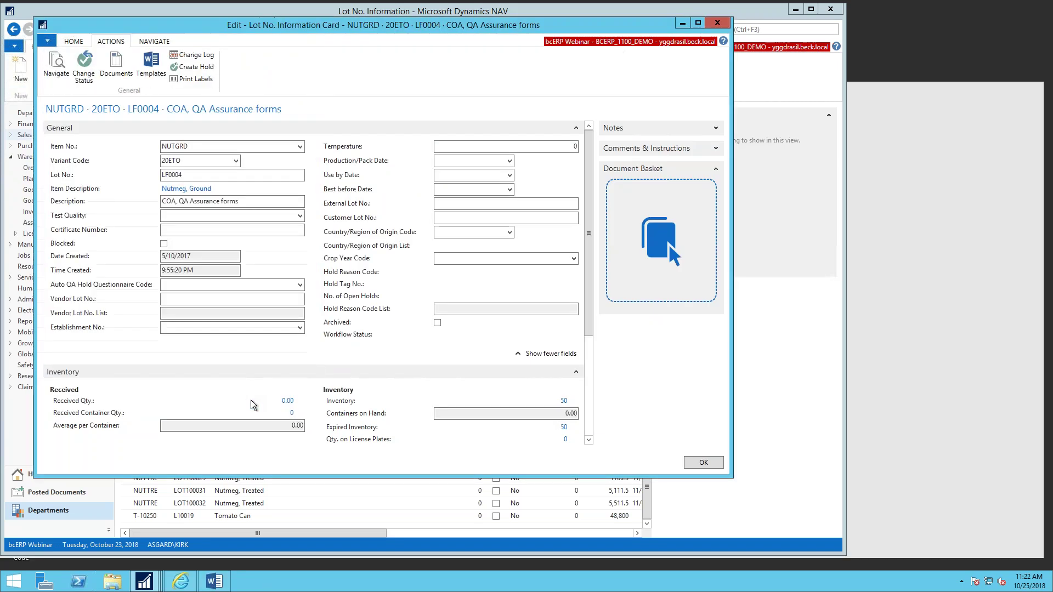
pyautogui.click(936, 15)
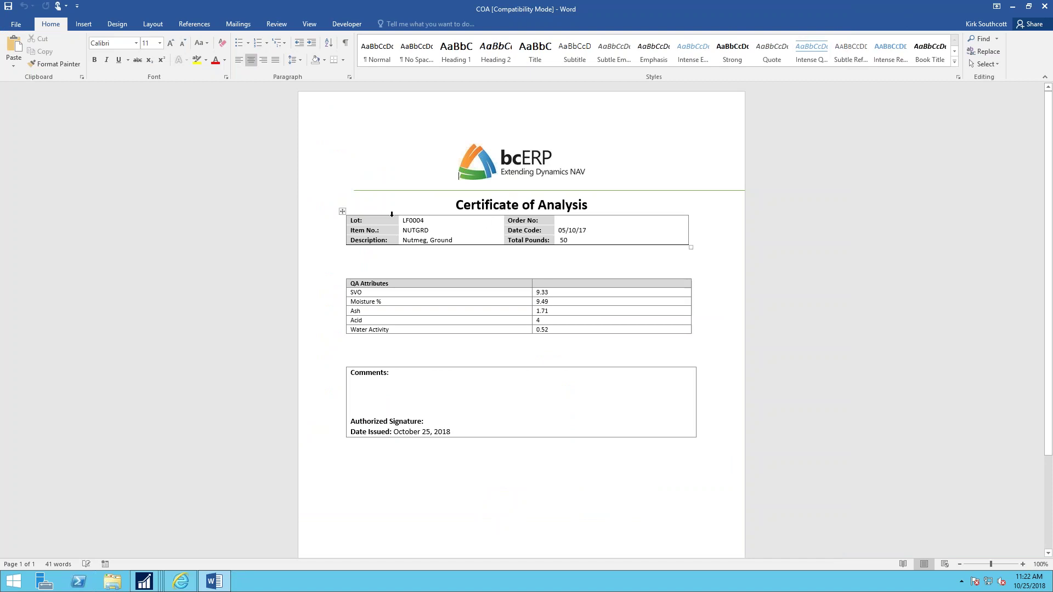
# Review the merged lot details, QA attributes and comments area of the Certificate of Analysis
pyautogui.click(434, 215)
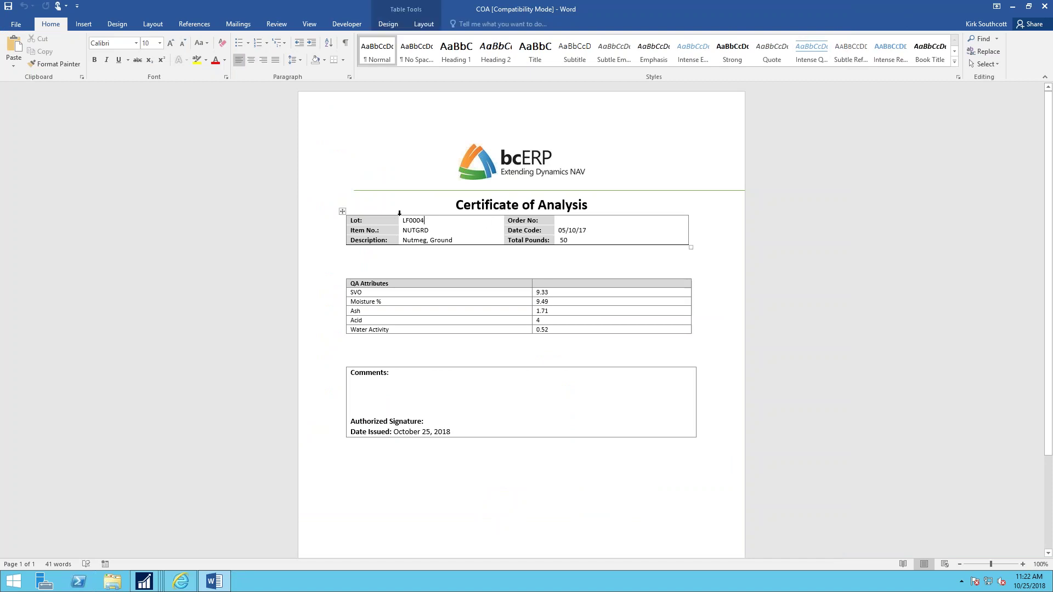
pyautogui.moveTo(410, 220); pyautogui.dragTo(433, 240)
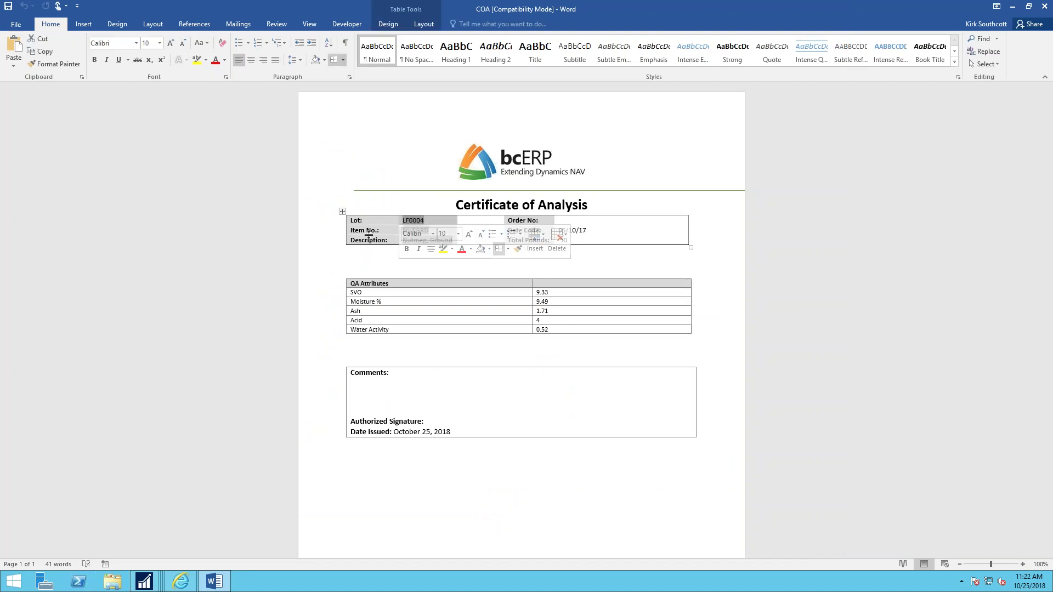
pyautogui.click(576, 230)
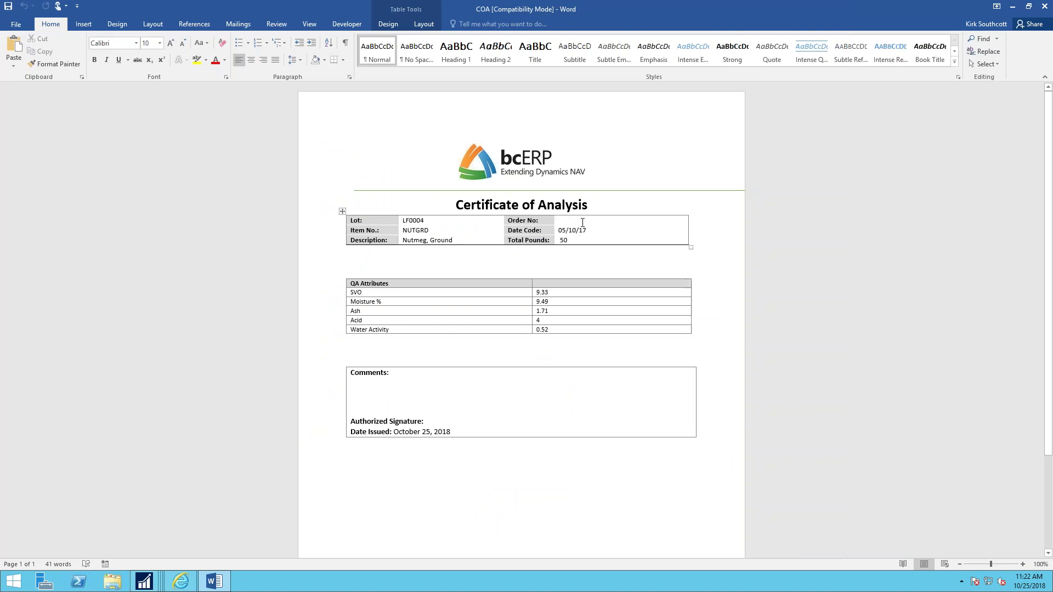
pyautogui.click(578, 219)
pyautogui.click(554, 302)
pyautogui.click(466, 420)
pyautogui.click(366, 293)
# Change the certificate's Date Code to 10/25/18, and close the document, importing and storing it with the lot
pyautogui.tripleClick(587, 230)
pyautogui.write('8')
pyautogui.press('Tab')
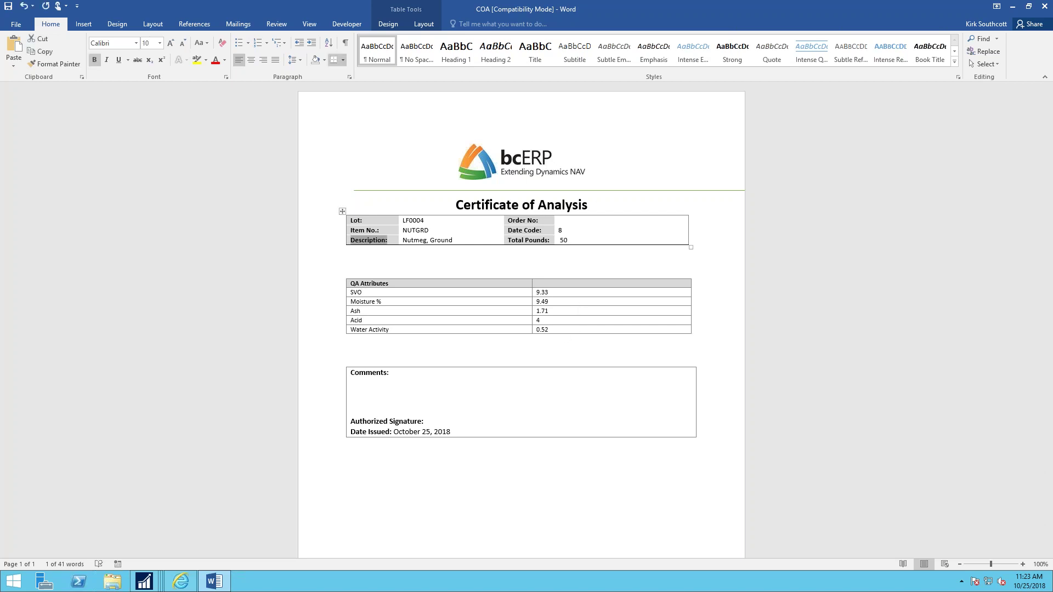
pyautogui.click(573, 240)
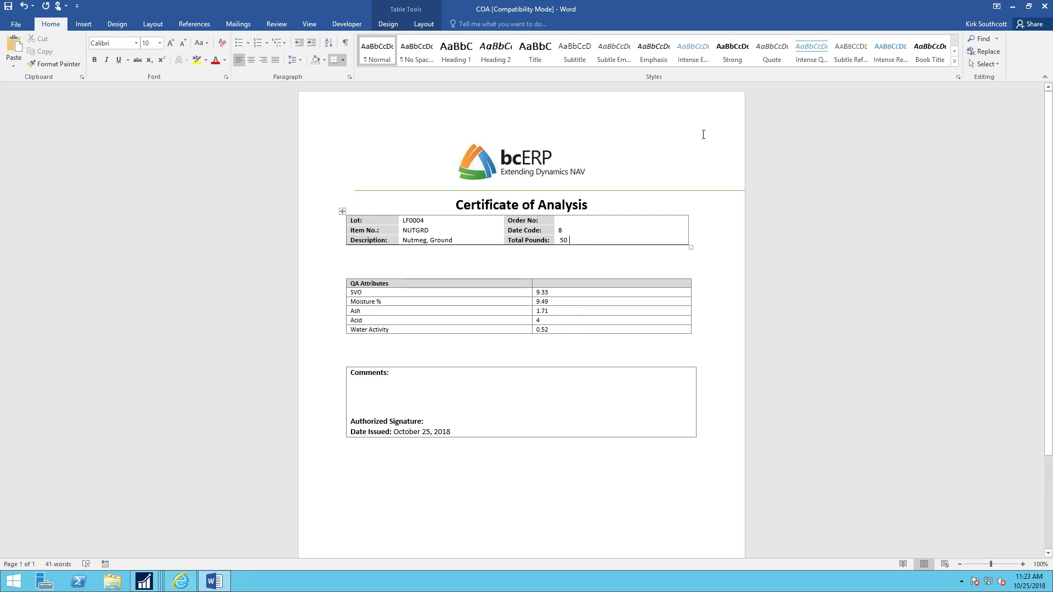
pyautogui.press('BackSpace')
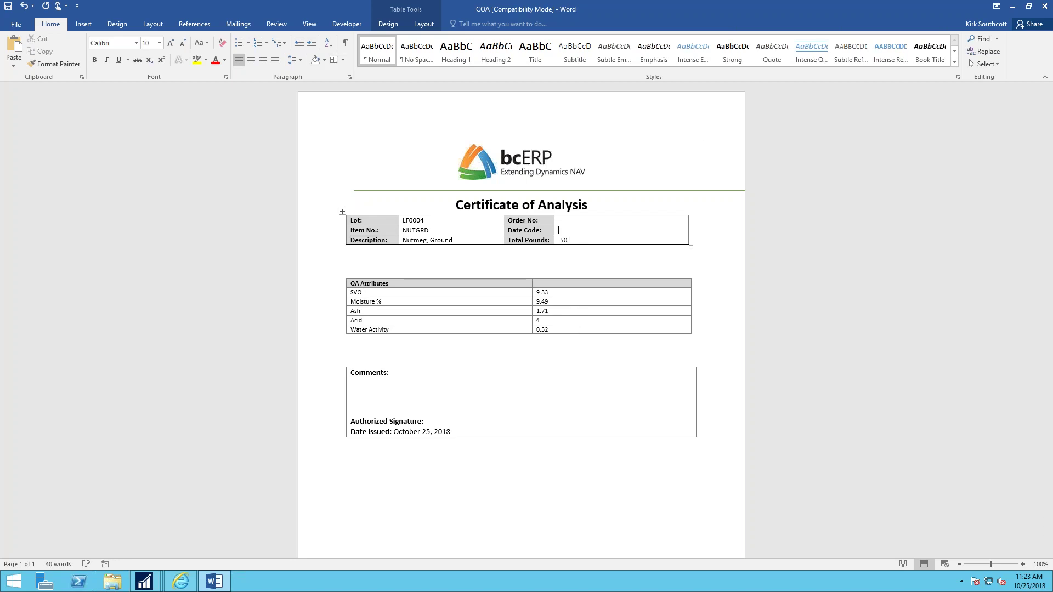
pyautogui.write('10/25/18')
pyautogui.press('Down')
pyautogui.click(1045, 6)
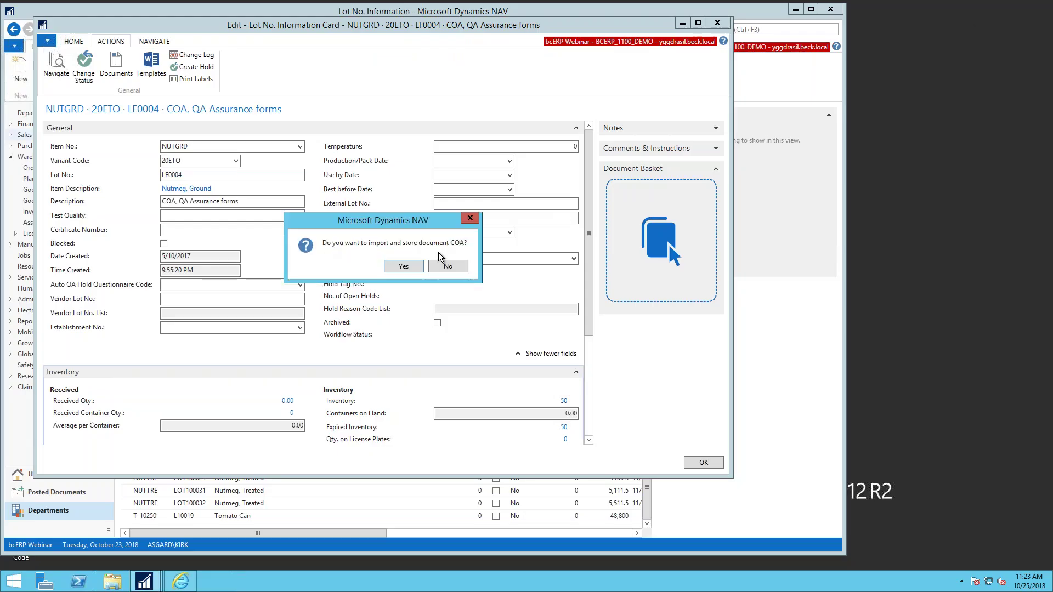
pyautogui.click(405, 267)
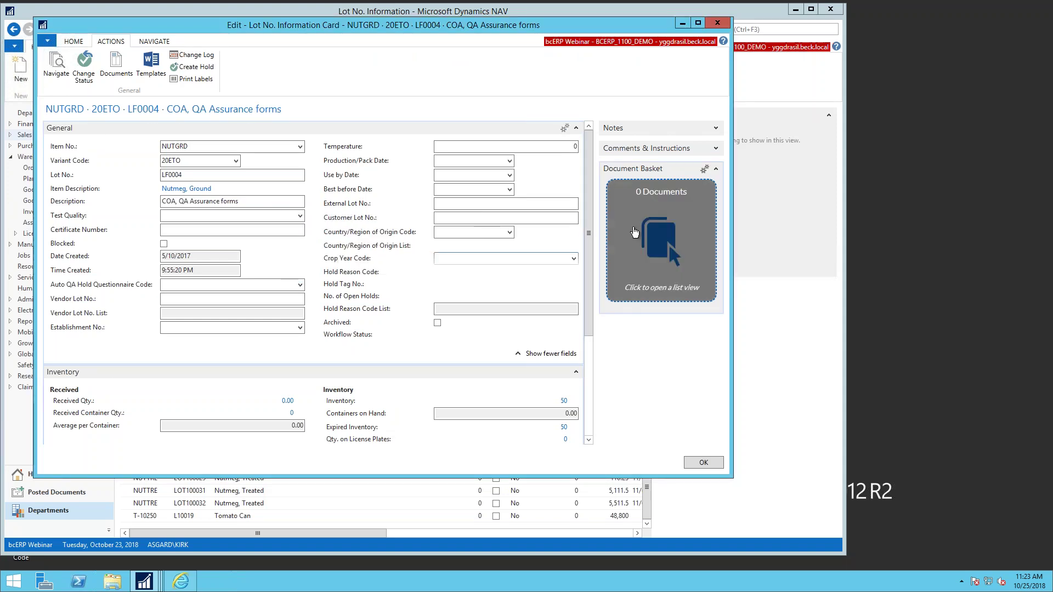
# Open the stored COA from the lot's documents to check its Date Code, and close the document, documents list and lot card
pyautogui.click(122, 80)
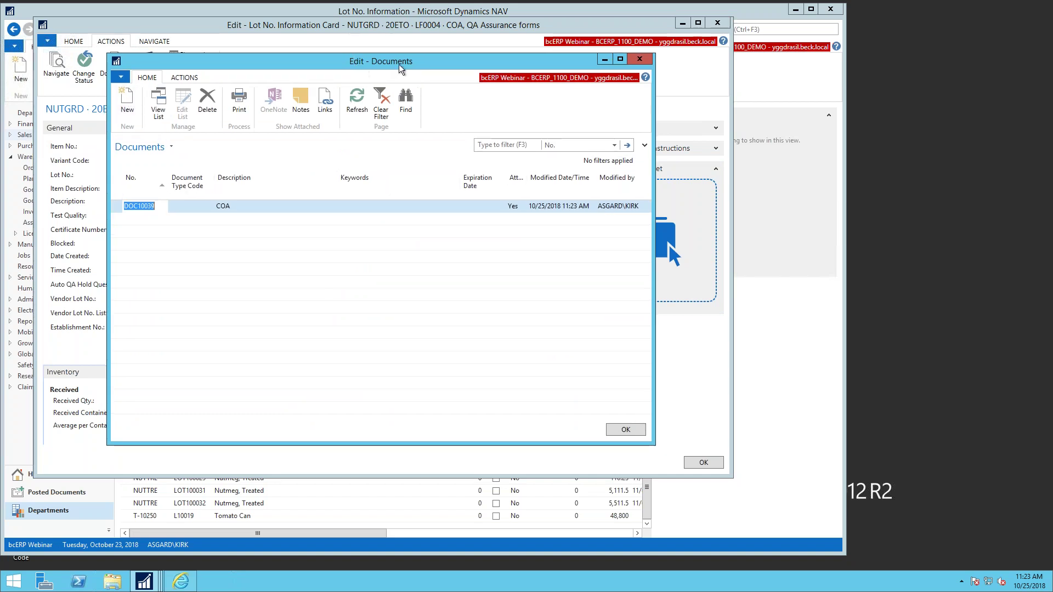
pyautogui.moveTo(352, 67); pyautogui.dragTo(400, 67)
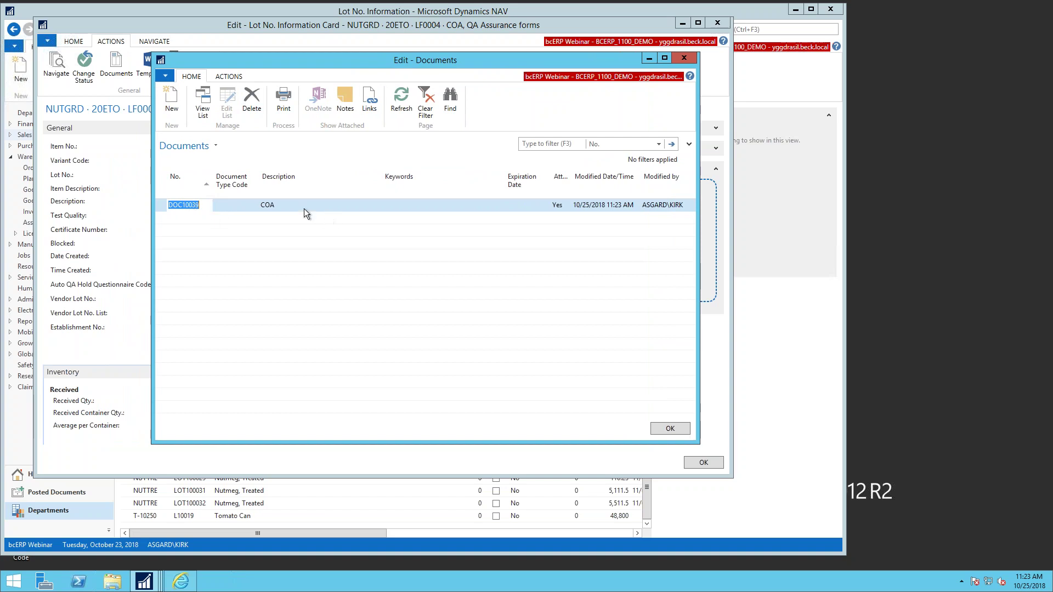
pyautogui.click(228, 76)
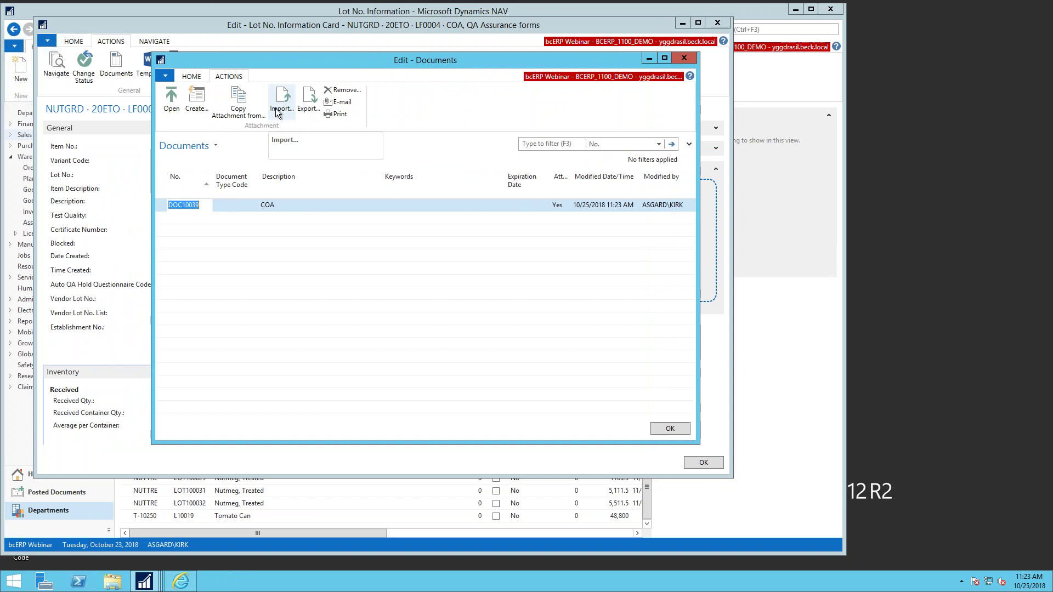
pyautogui.click(170, 108)
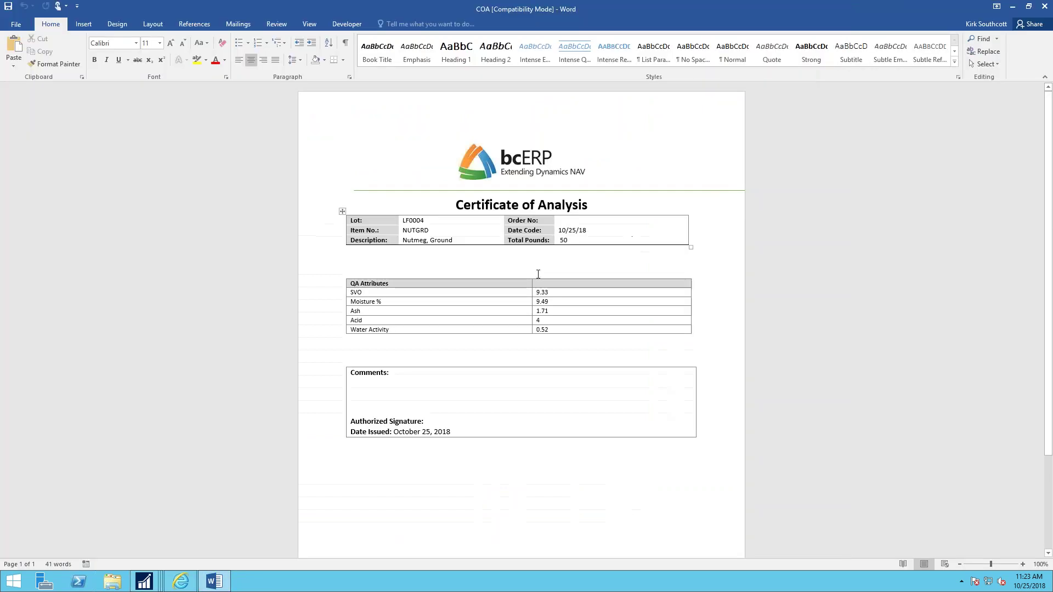
pyautogui.doubleClick(594, 226)
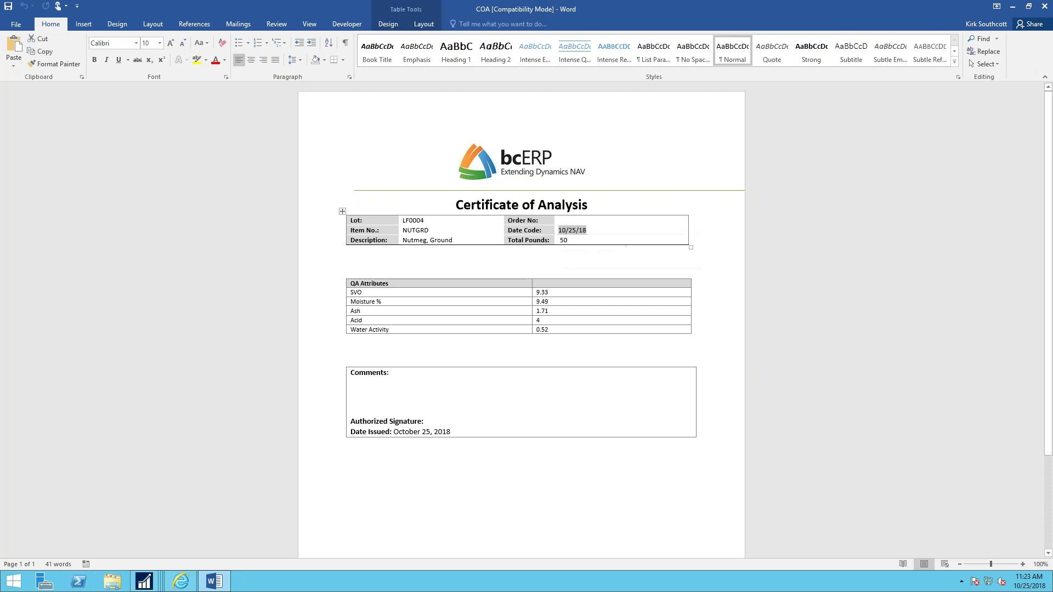
pyautogui.click(1045, 7)
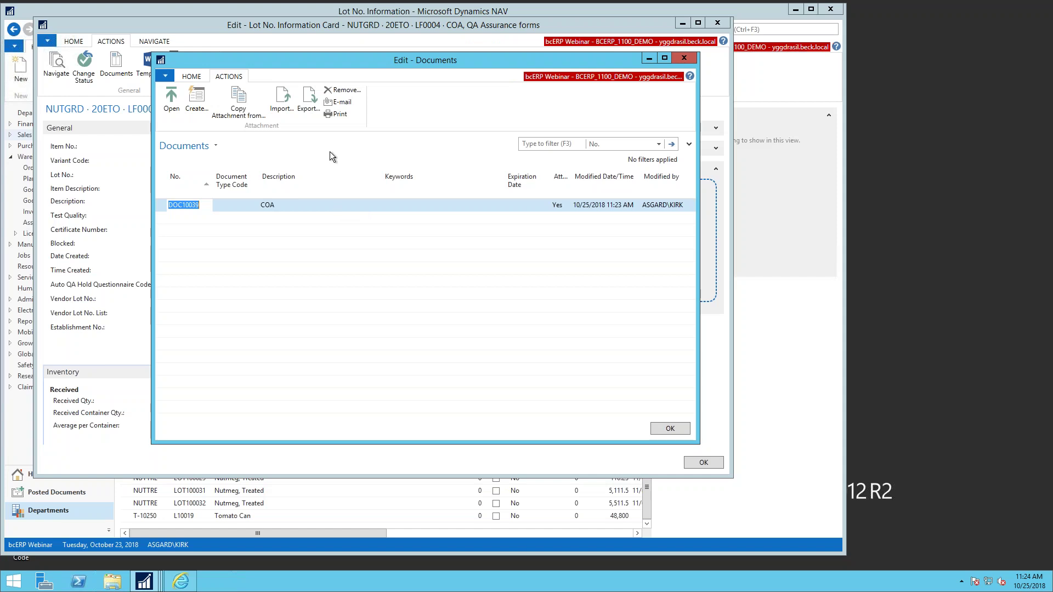
pyautogui.click(682, 57)
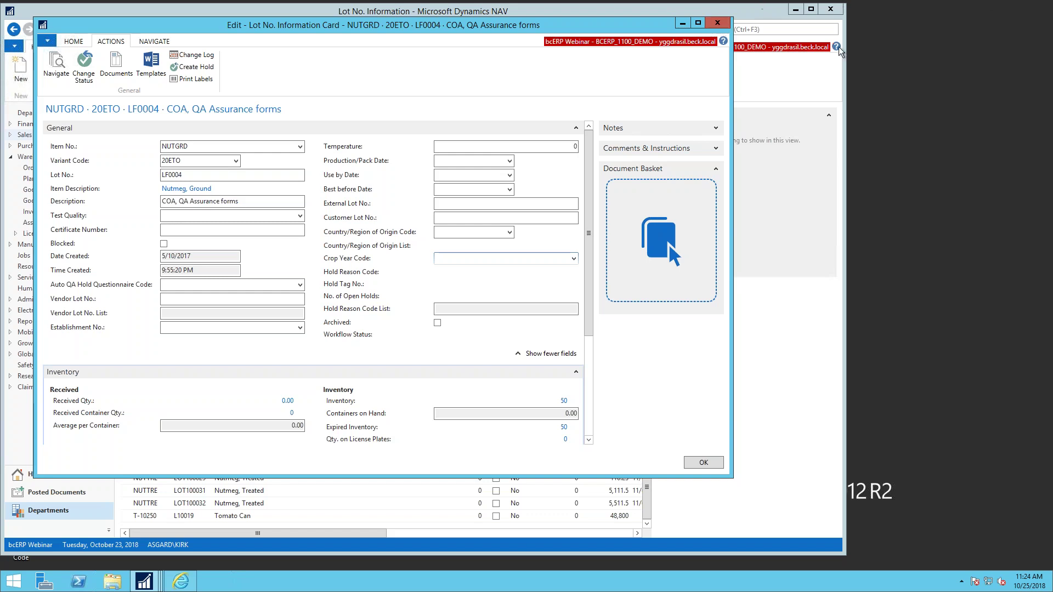
pyautogui.click(717, 23)
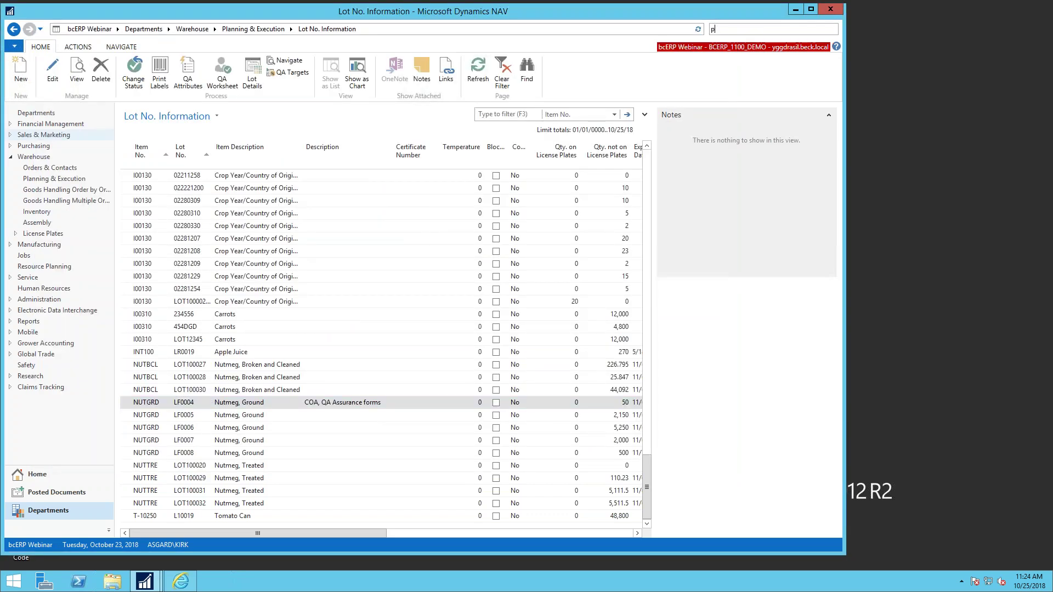
# Find the Style Sheet List and open the QA FORM style sheet card
pyautogui.write('stylk')
pyautogui.press('BackSpace')
pyautogui.press('BackSpace')
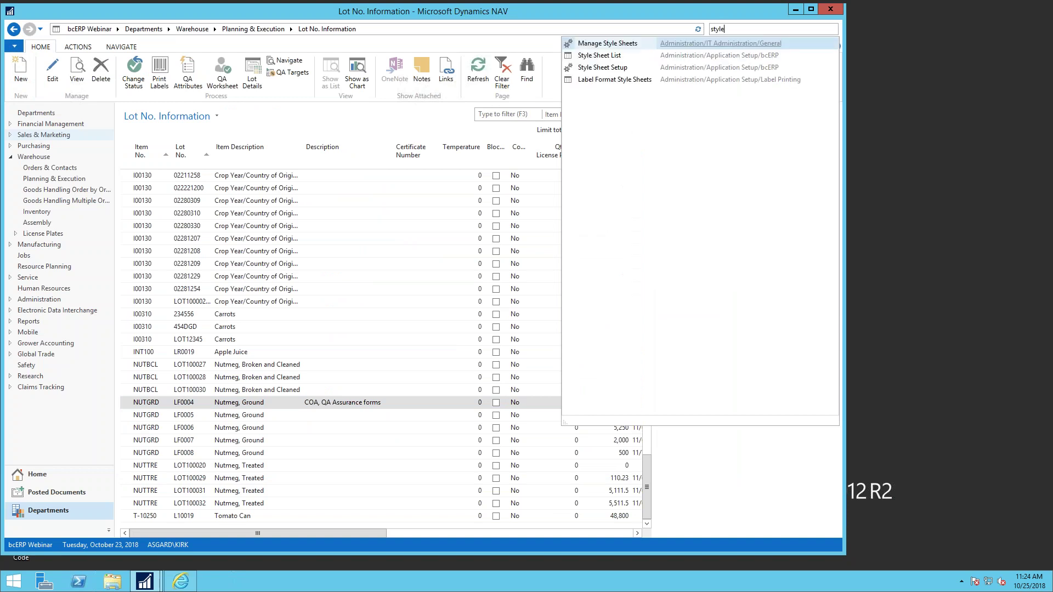
pyautogui.click(600, 56)
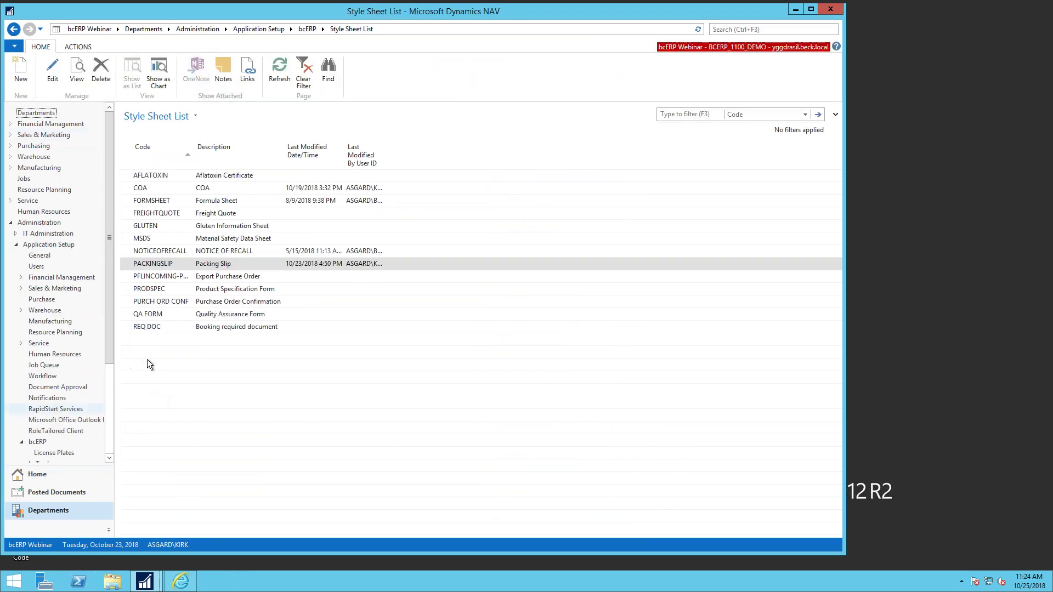
pyautogui.doubleClick(157, 315)
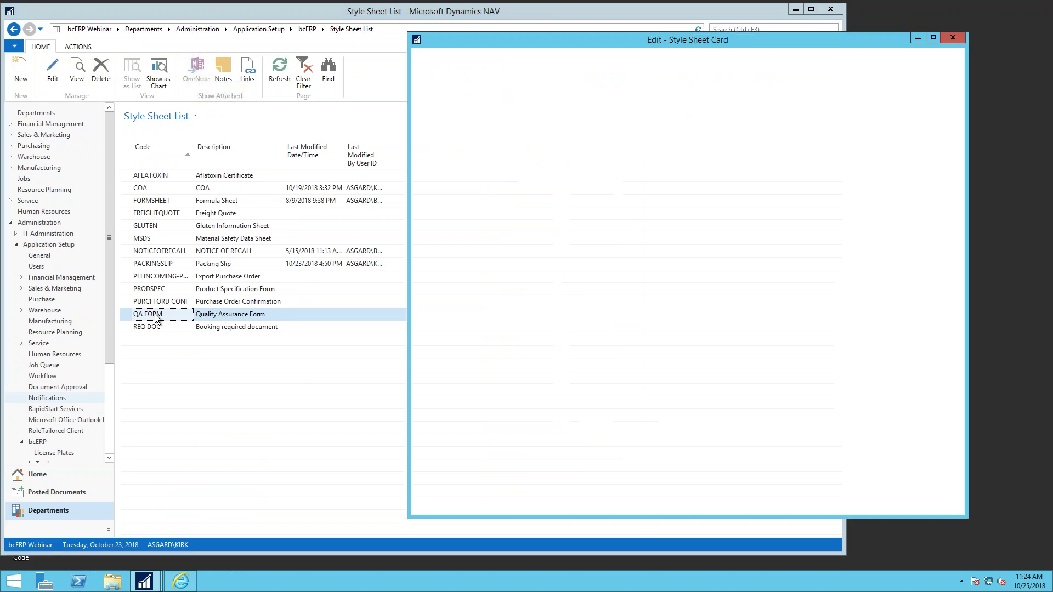
# Open the QA FORM style sheet's mail merge template in Word to inspect its merge fields, and close the template and style sheet card
pyautogui.click(484, 56)
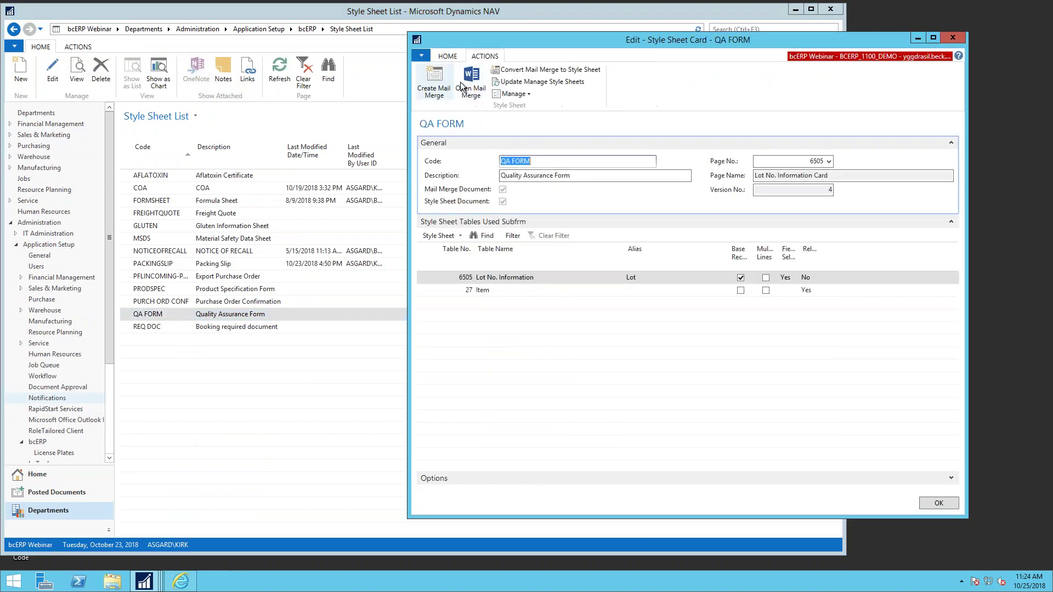
pyautogui.click(470, 82)
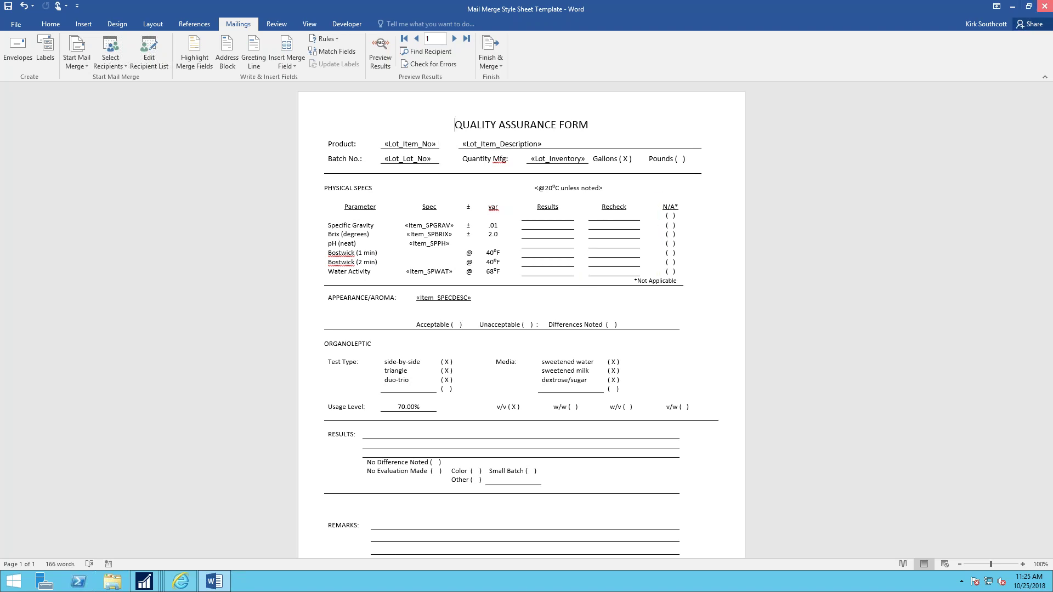
pyautogui.click(1044, 6)
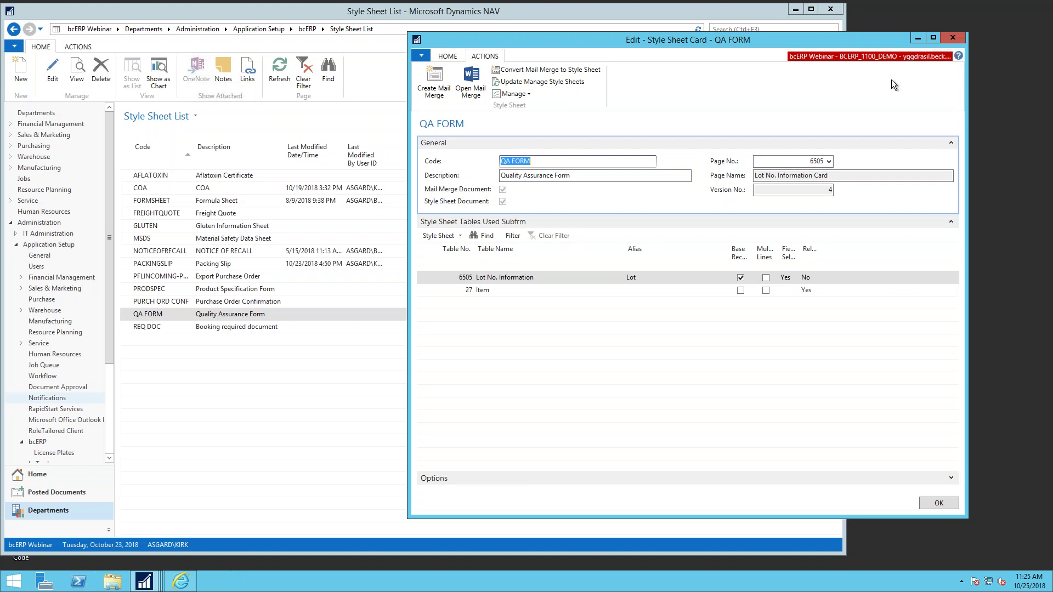
pyautogui.click(949, 36)
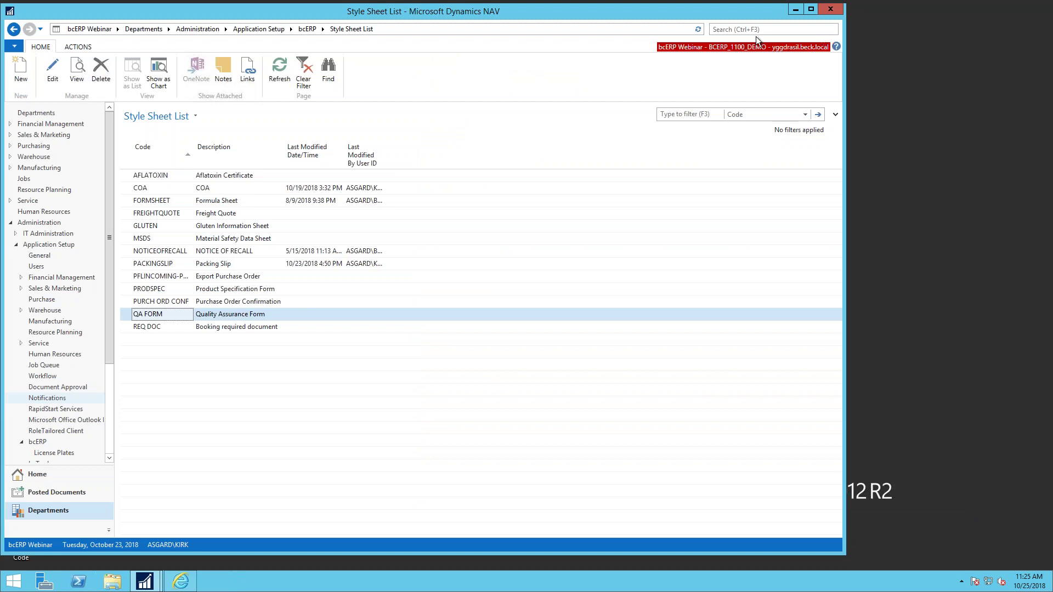
# Search for "dw", open DW Setup and enlarge its window to show all the setup sections
pyautogui.click(720, 31)
pyautogui.write('dw')
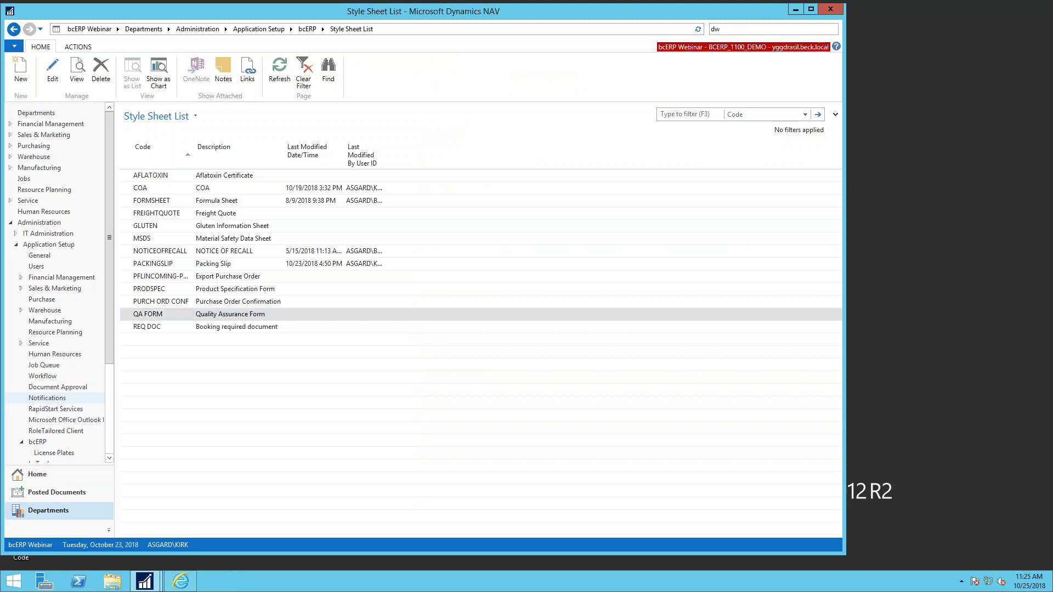
pyautogui.click(590, 42)
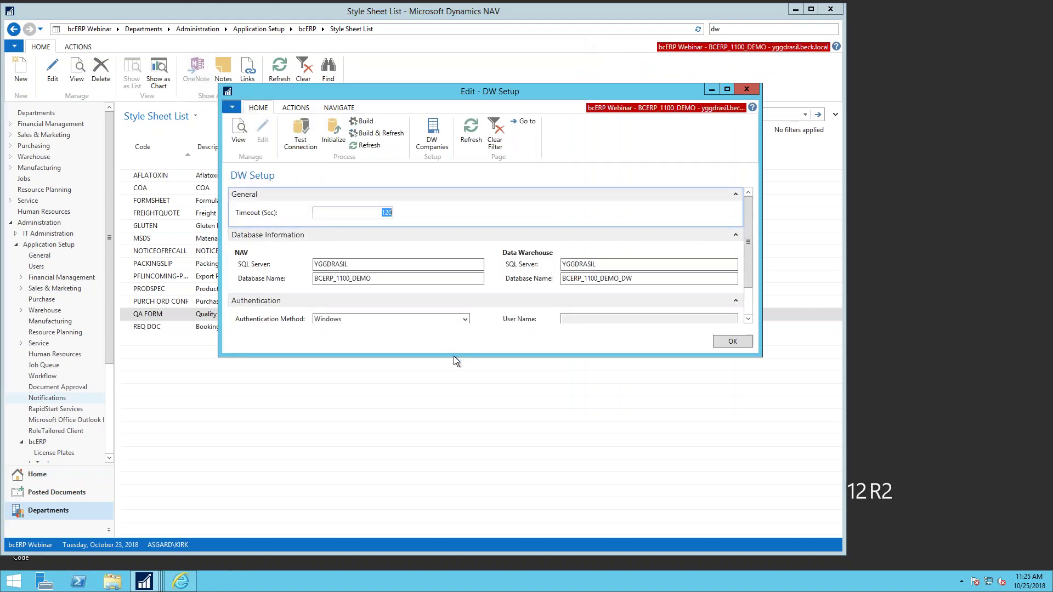
pyautogui.moveTo(454, 358); pyautogui.dragTo(478, 476)
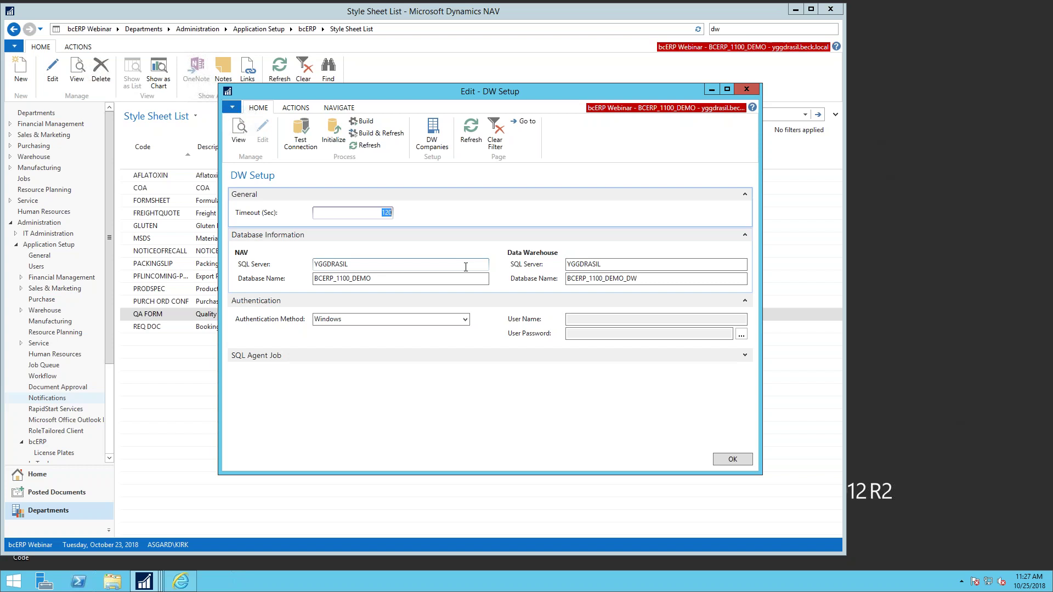
# Examine the NAV and Data Warehouse database names in DW Setup, and close the setup
pyautogui.click(653, 279)
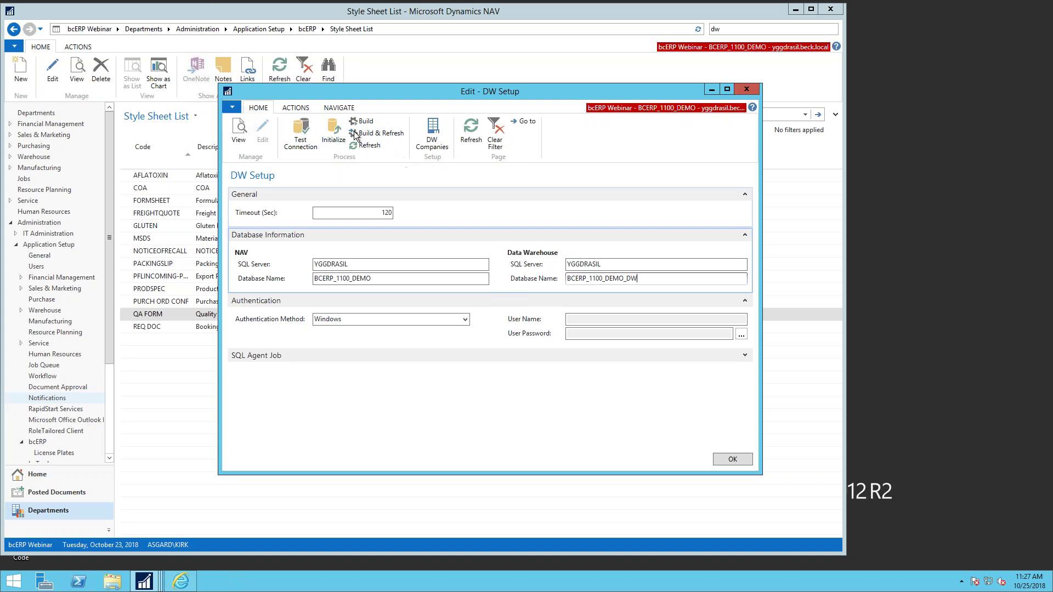
pyautogui.doubleClick(614, 278)
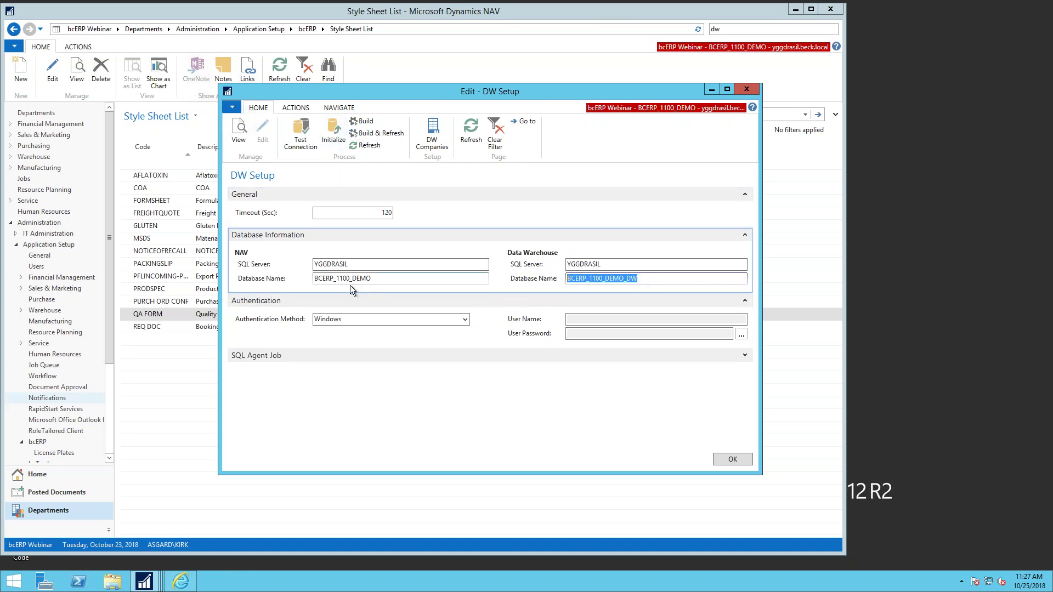
pyautogui.moveTo(371, 278); pyautogui.dragTo(306, 282)
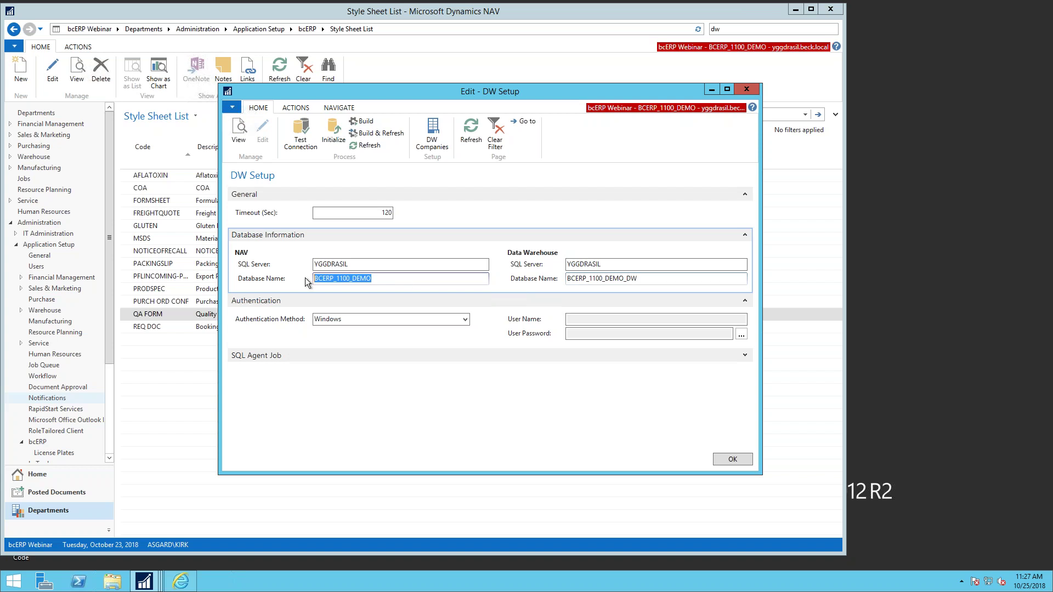
pyautogui.click(603, 278)
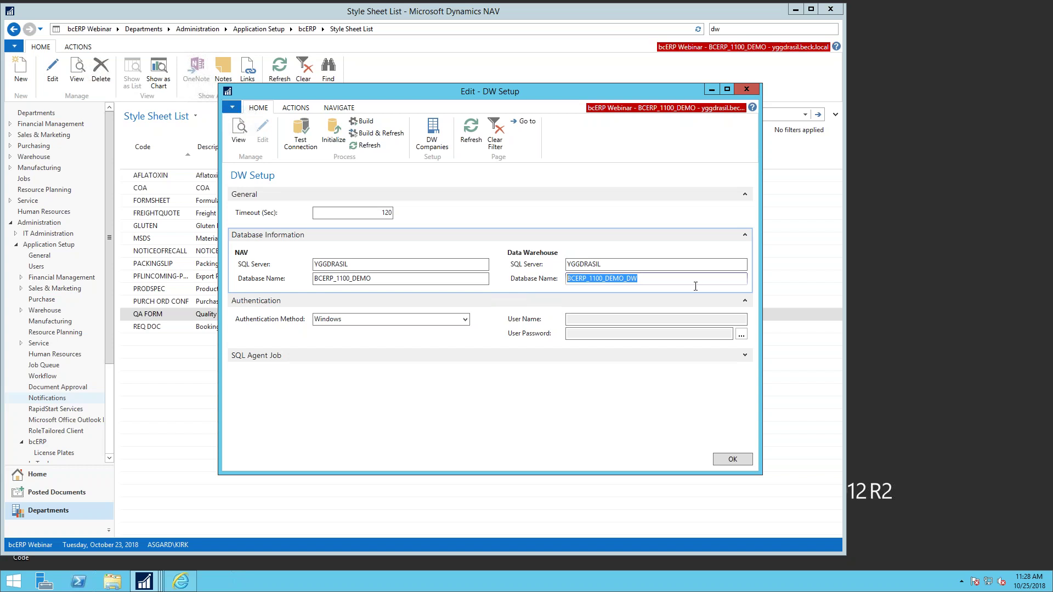
pyautogui.click(746, 89)
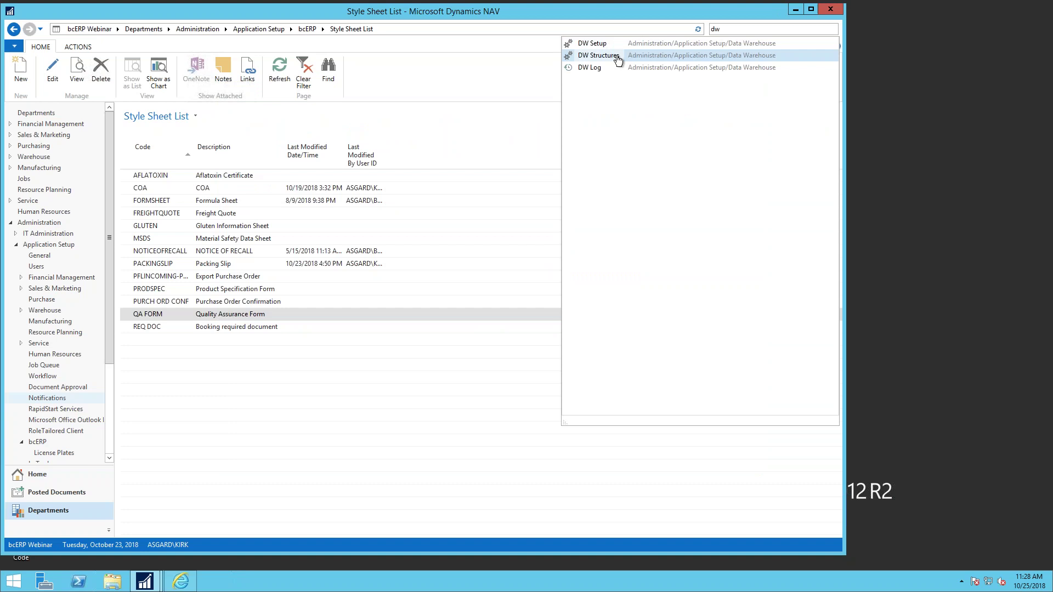
# Open DW Structures and look through its list of NAV views, data warehouse tables and data warehouse views
pyautogui.click(589, 58)
pyautogui.click(156, 227)
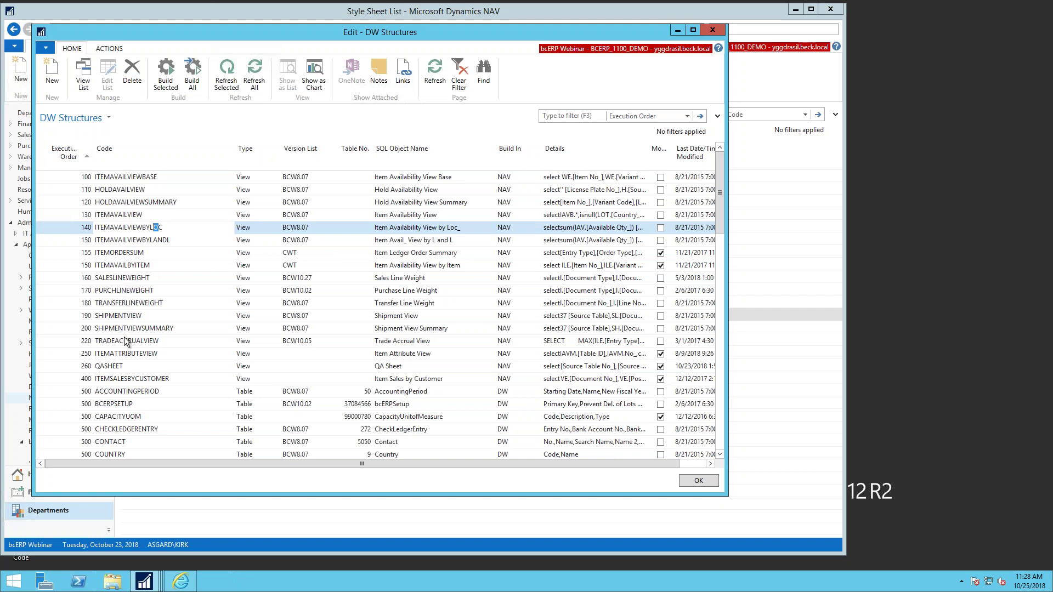
pyautogui.scroll(-3, 130, 363)
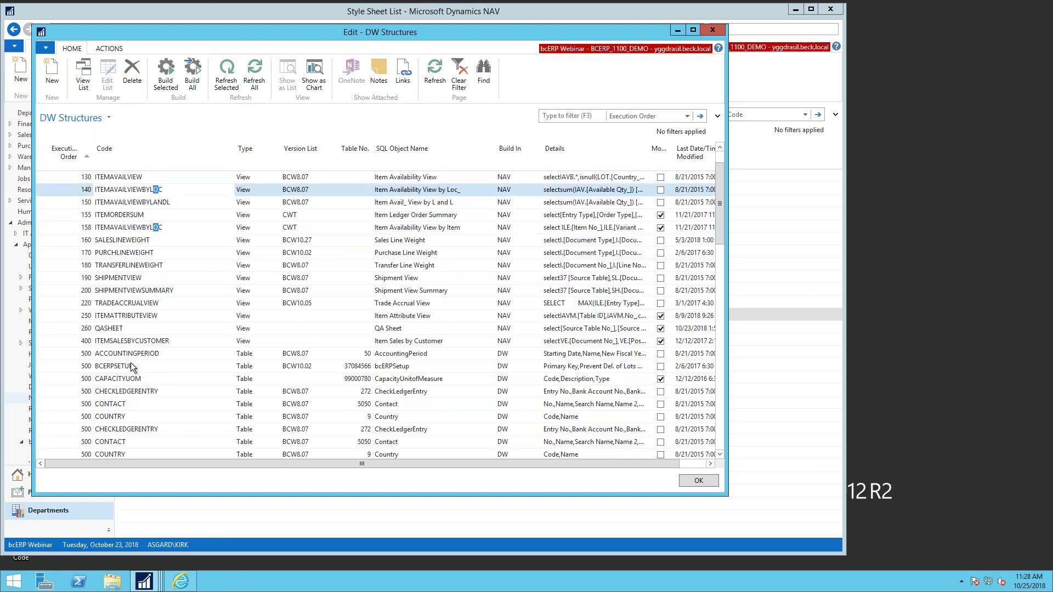
pyautogui.scroll(-1, 122, 316)
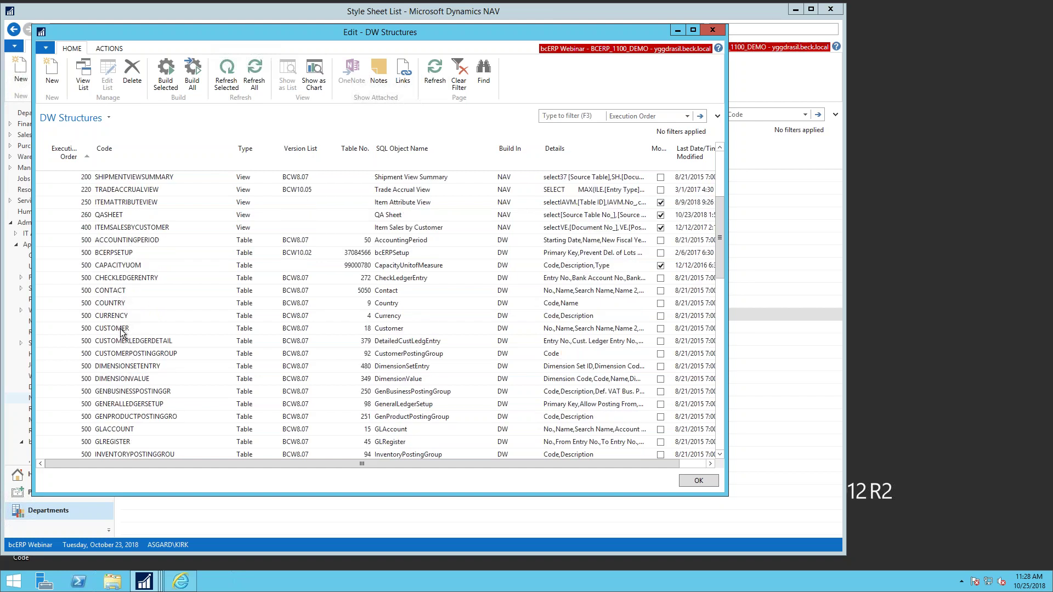
pyautogui.scroll(-3, 131, 360)
pyautogui.scroll(-4, 131, 364)
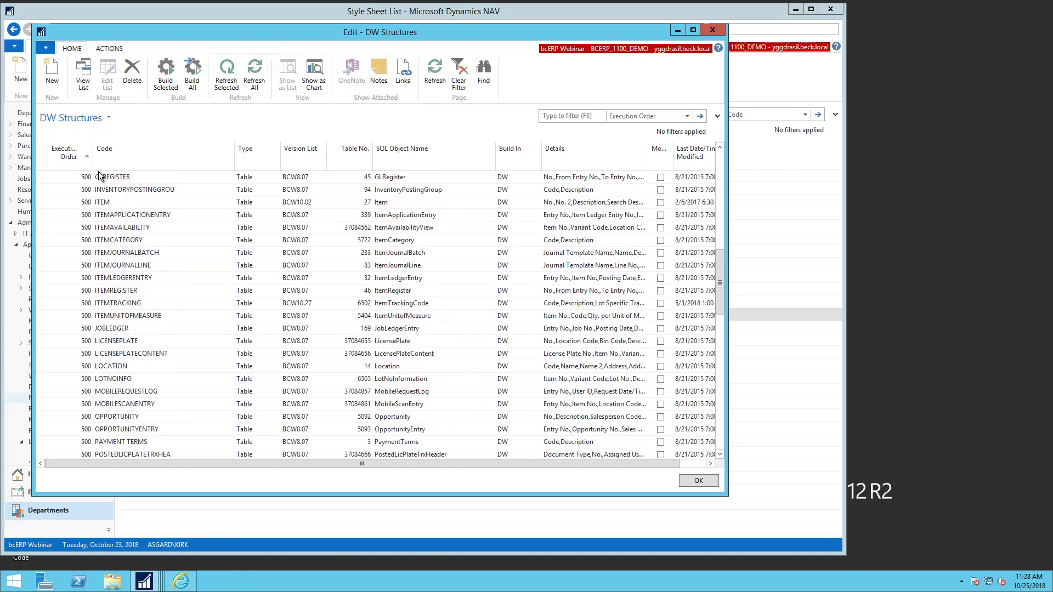
pyautogui.scroll(-6, 125, 319)
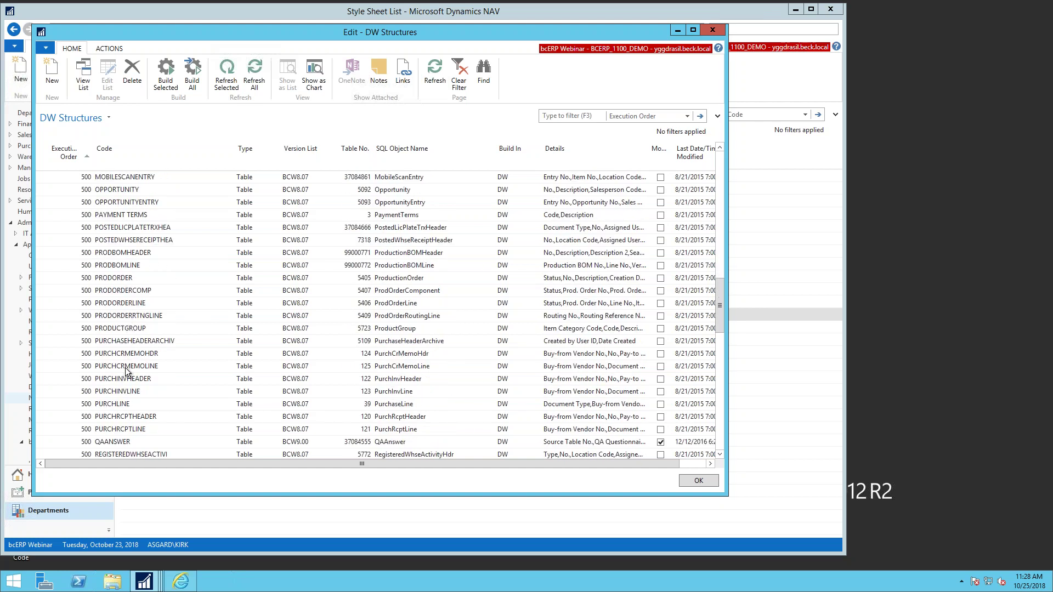
pyautogui.scroll(-1, 132, 418)
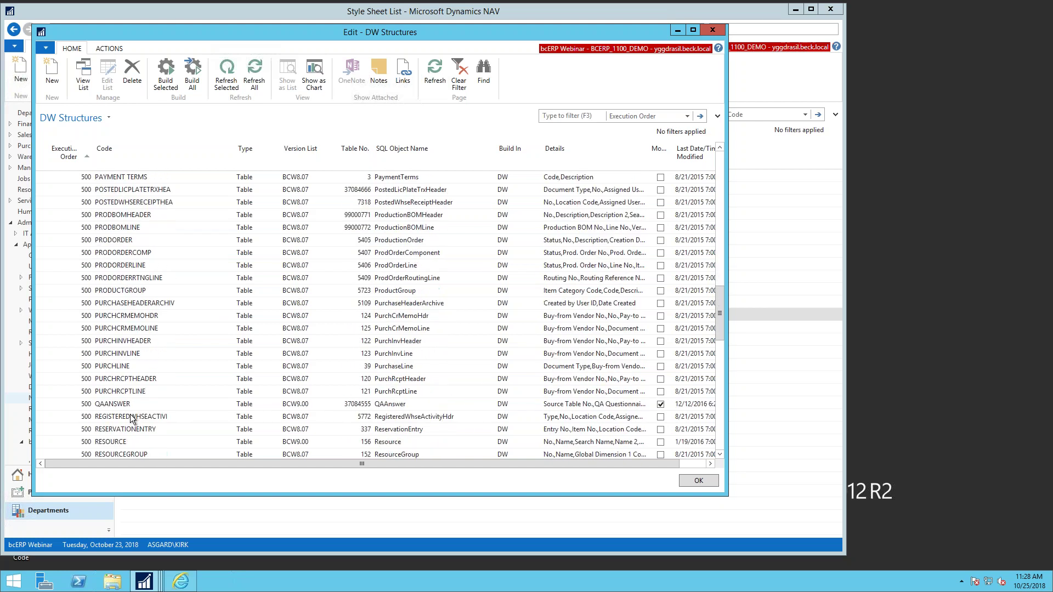
pyautogui.scroll(-13, 132, 418)
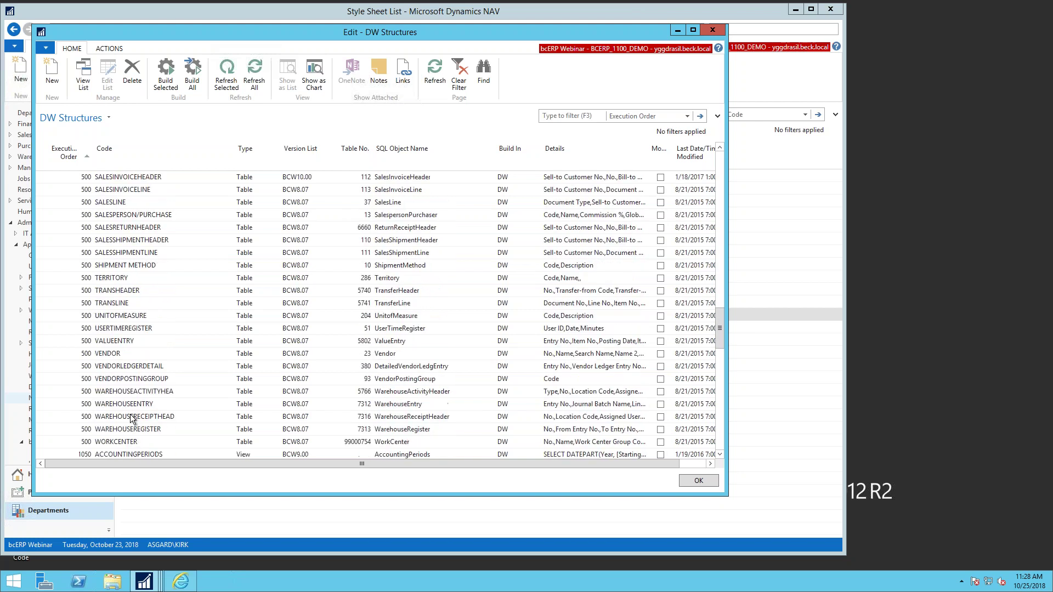
pyautogui.scroll(-3, 132, 418)
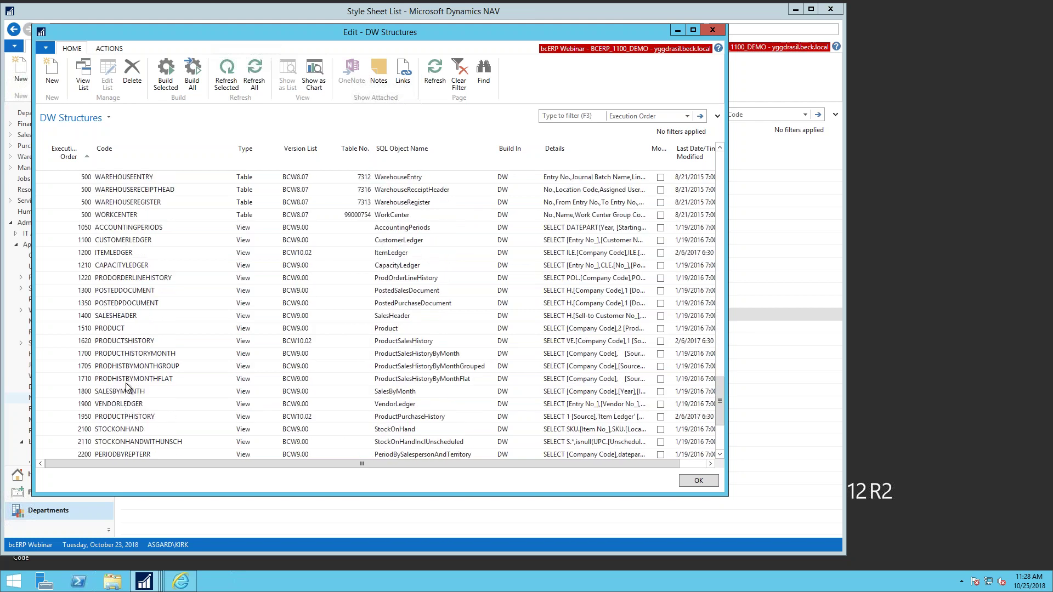
# Open the SQL query behind the PRODUCTSHISTORY structure, read through its fields and joins, and close the query and DW Structures
pyautogui.click(126, 341)
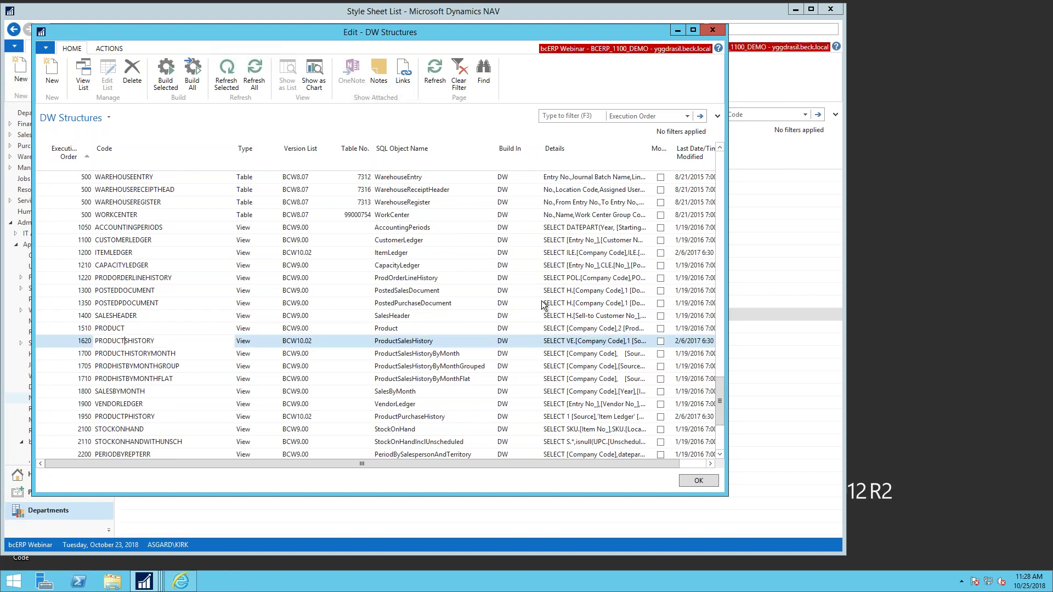
pyautogui.click(562, 345)
pyautogui.click(563, 346)
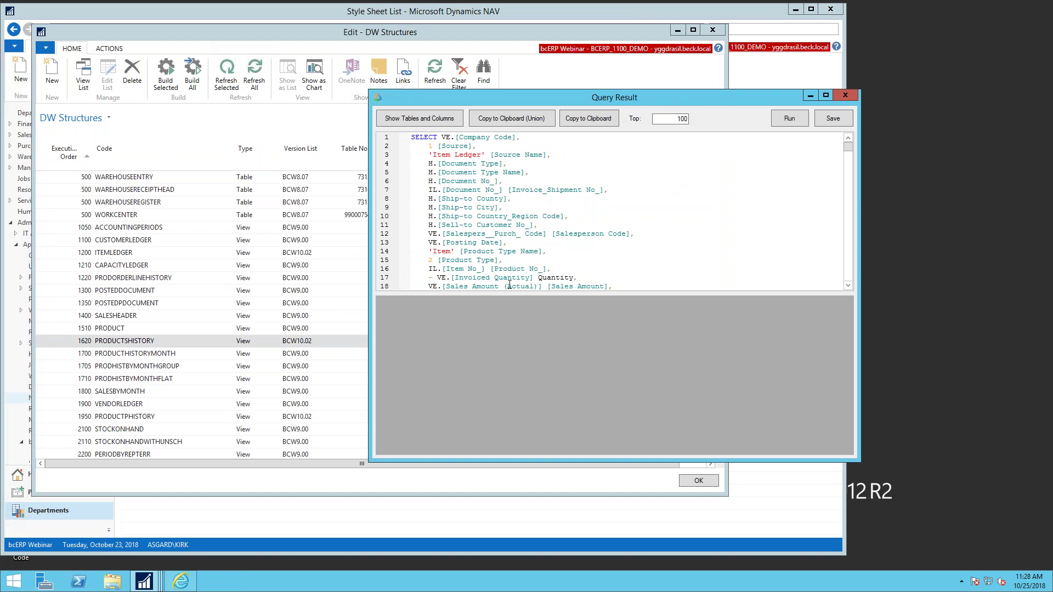
pyautogui.scroll(-5, 844, 259)
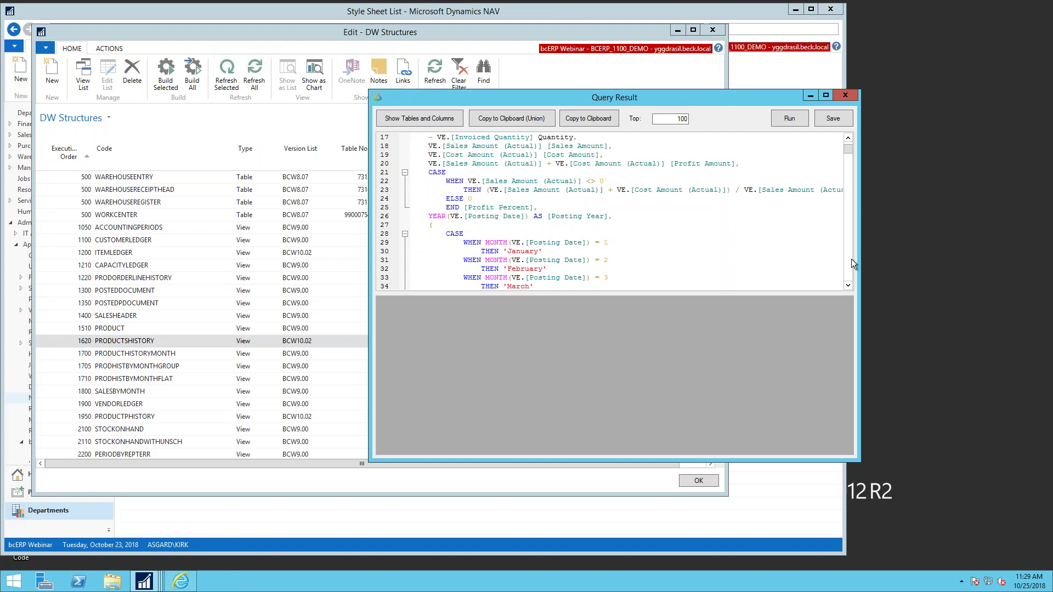
pyautogui.scroll(-16, 850, 264)
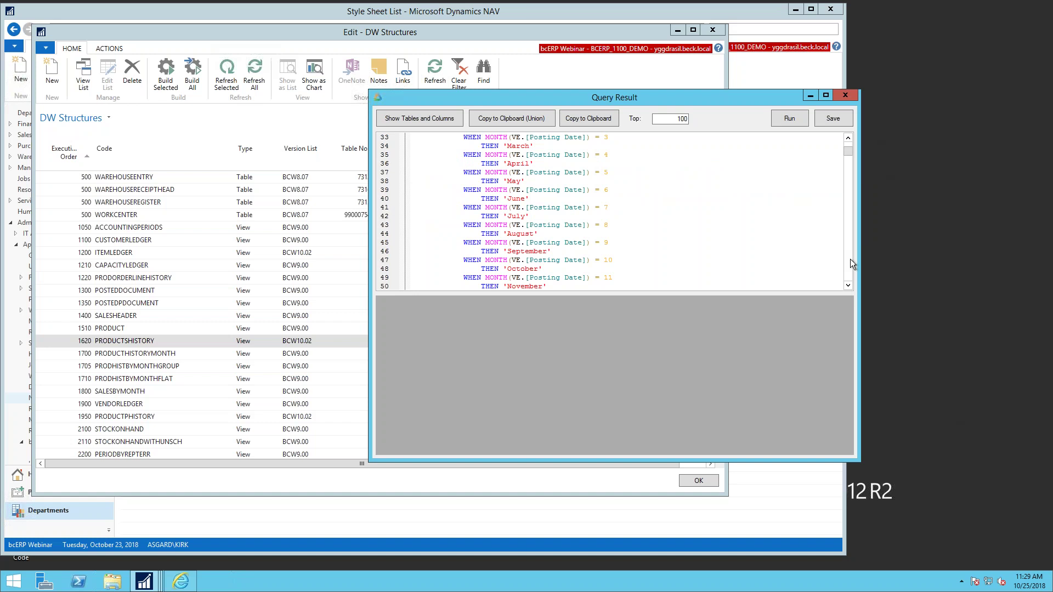
pyautogui.scroll(-16, 845, 264)
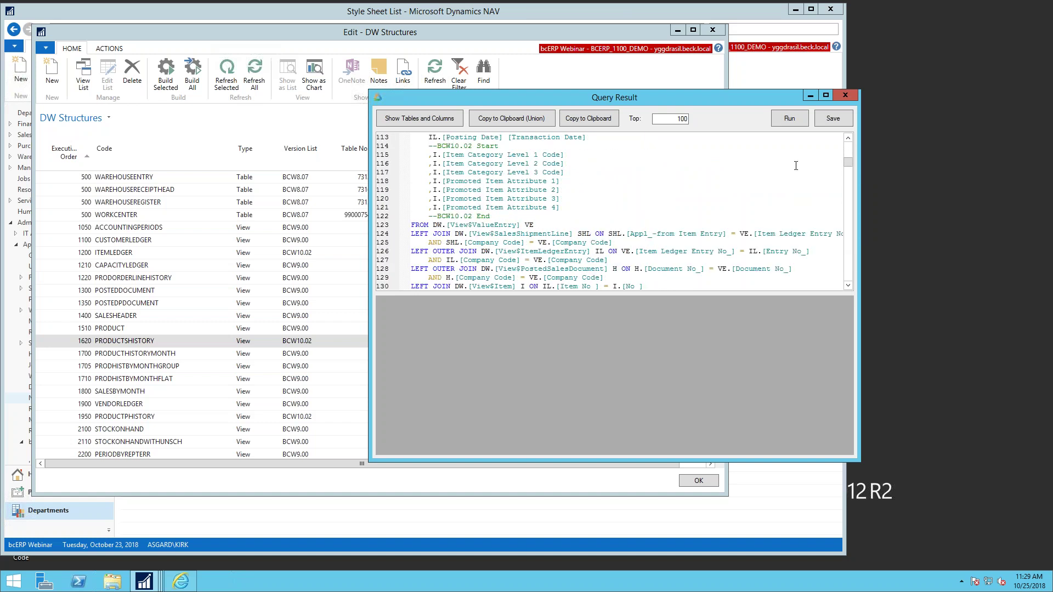
pyautogui.click(838, 94)
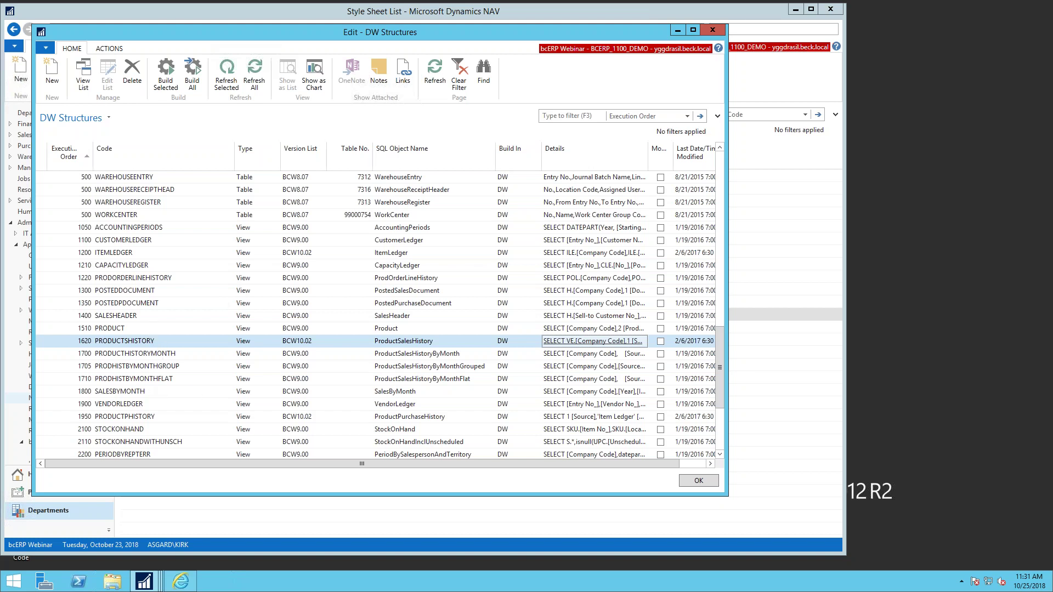
pyautogui.click(712, 30)
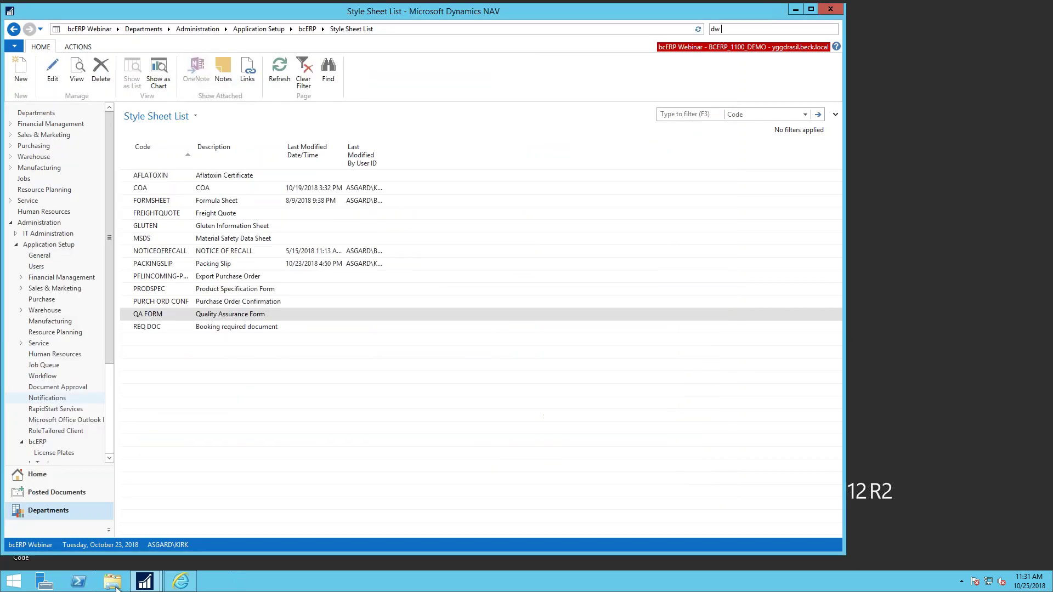
# Switch to SQL Server Reporting Services, browse the bcFood ERP folder, view the 11010 - Aged Accounts Payable parameters, and return to the folder
pyautogui.click(180, 581)
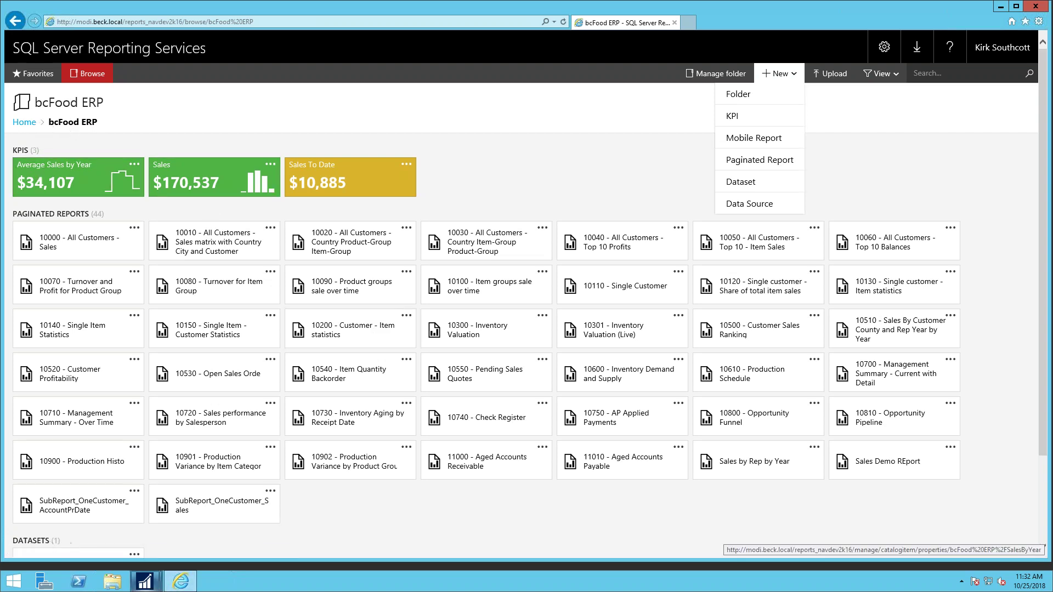
pyautogui.scroll(-2, 60, 552)
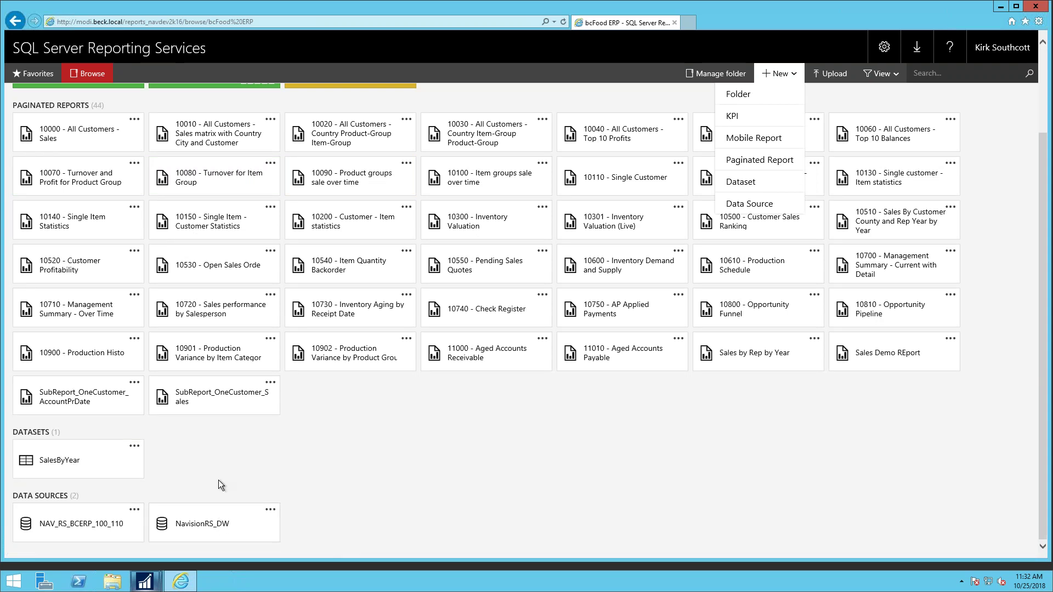
pyautogui.scroll(2, 218, 479)
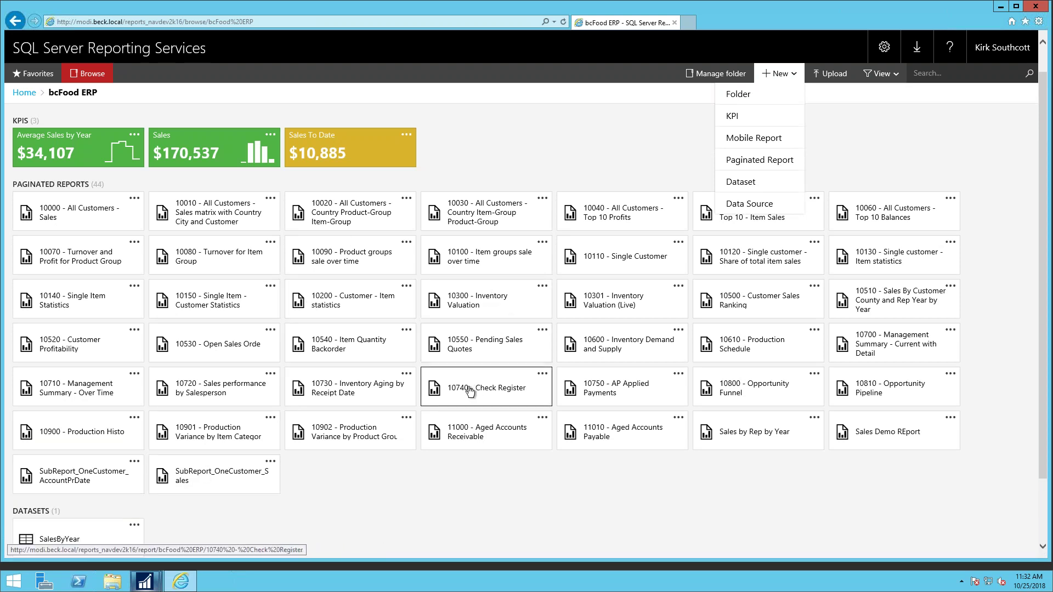
pyautogui.click(618, 437)
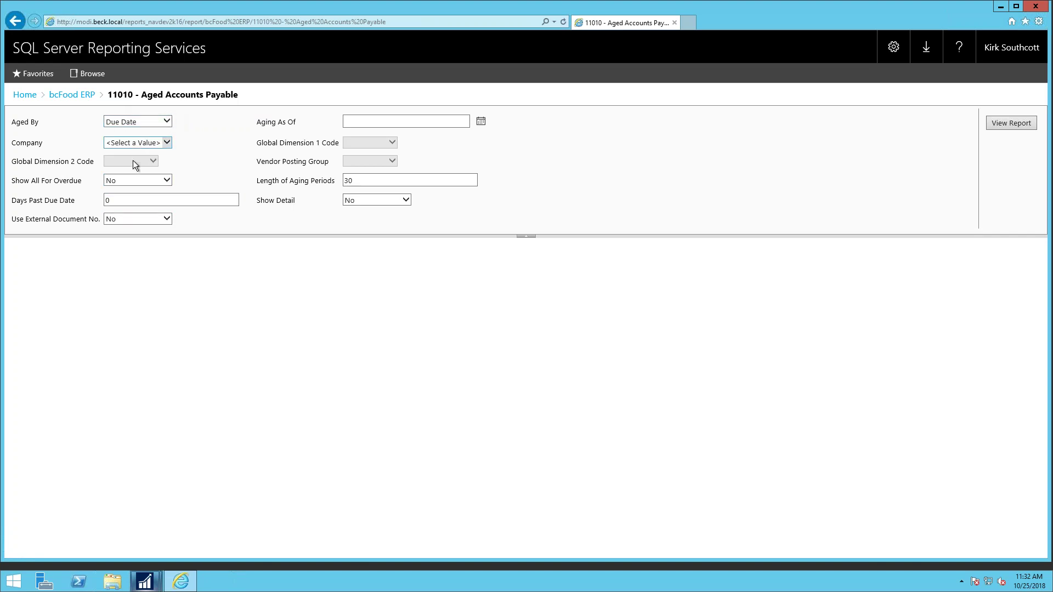
pyautogui.click(78, 97)
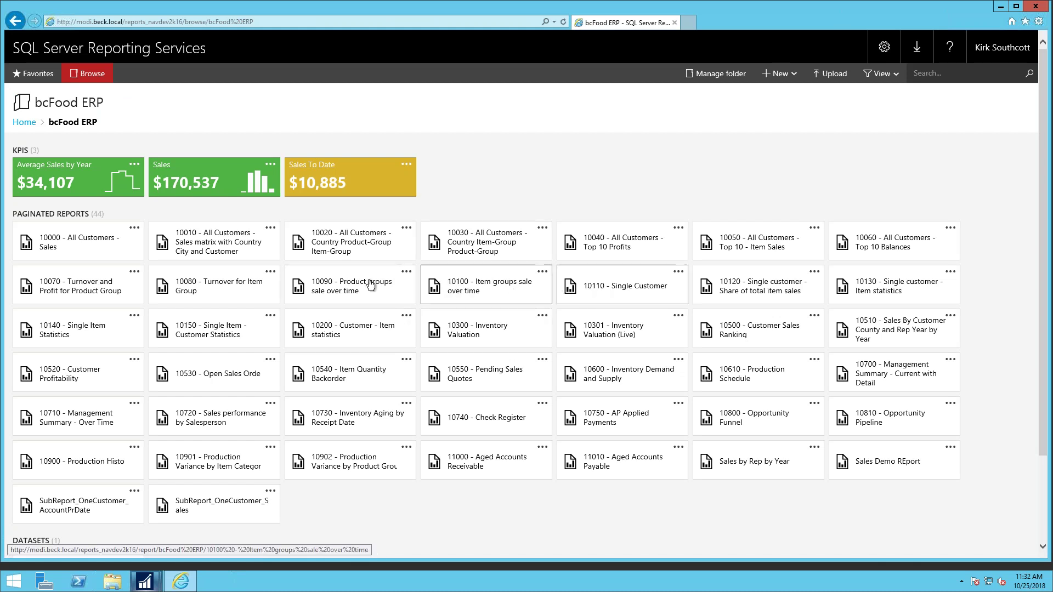
# Run the 10200 - Customer - Item statistics report for the company bcERP Demo with all customers selected
pyautogui.click(352, 329)
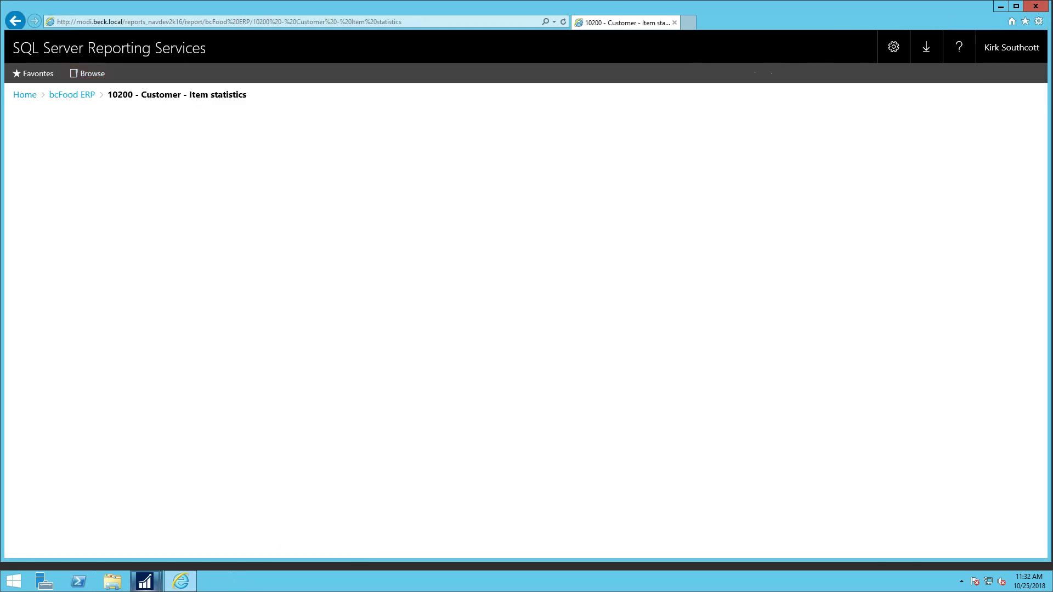
pyautogui.click(179, 123)
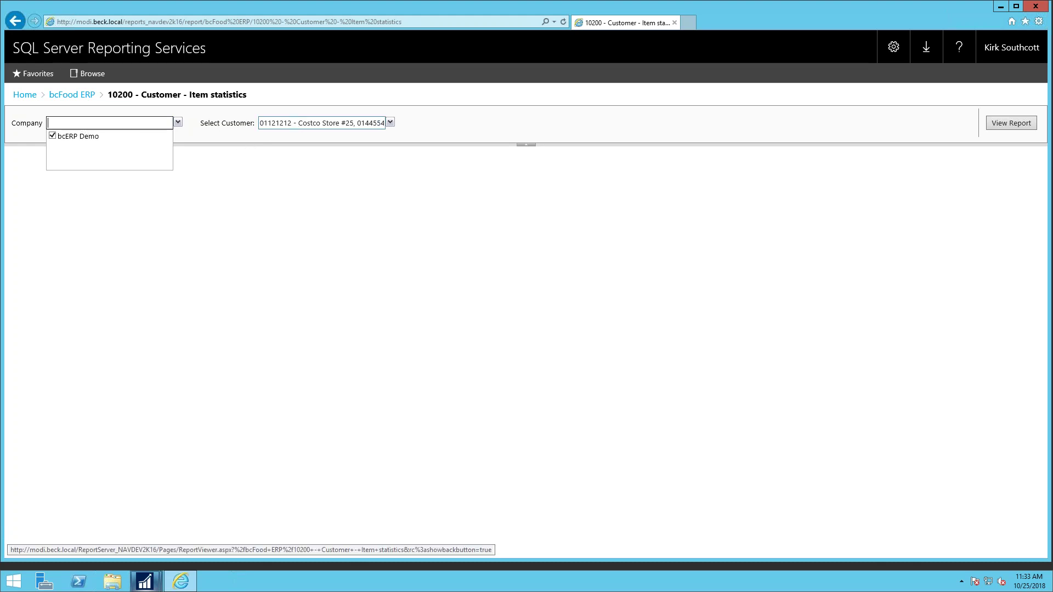
pyautogui.click(390, 122)
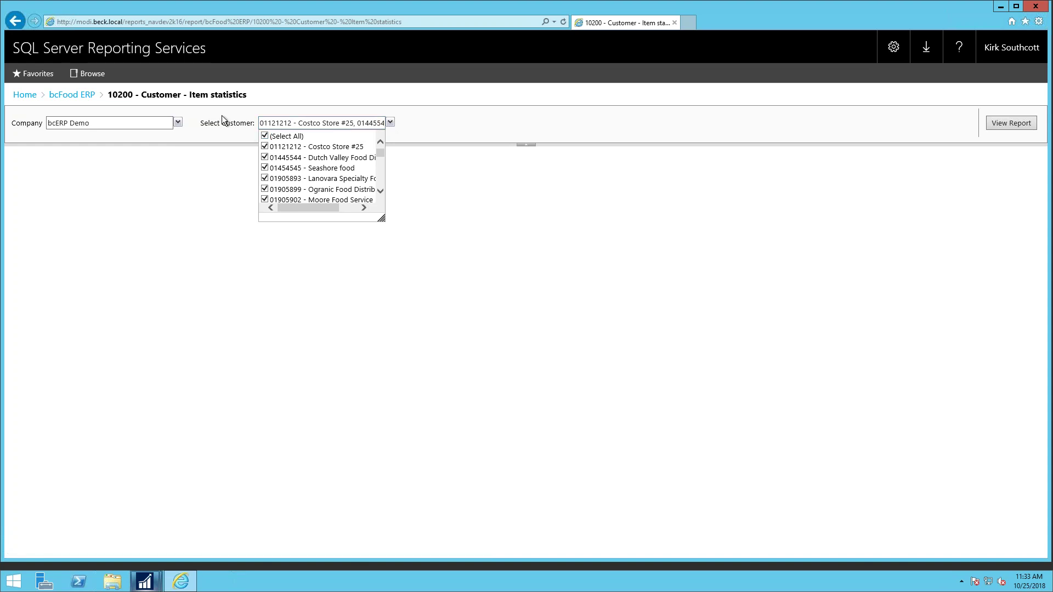
pyautogui.moveTo(382, 218); pyautogui.dragTo(449, 516)
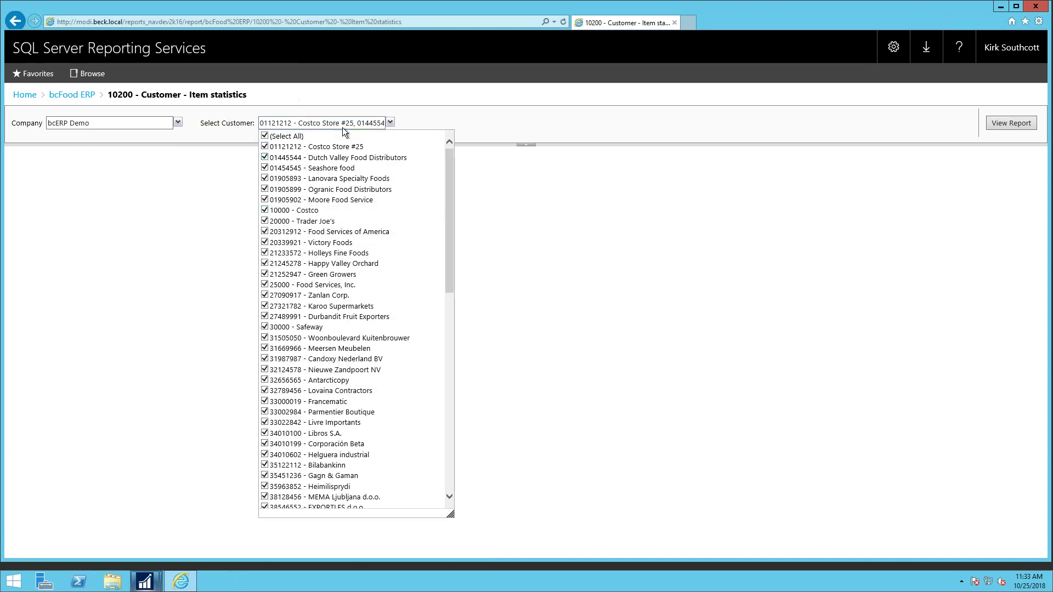
pyautogui.click(996, 128)
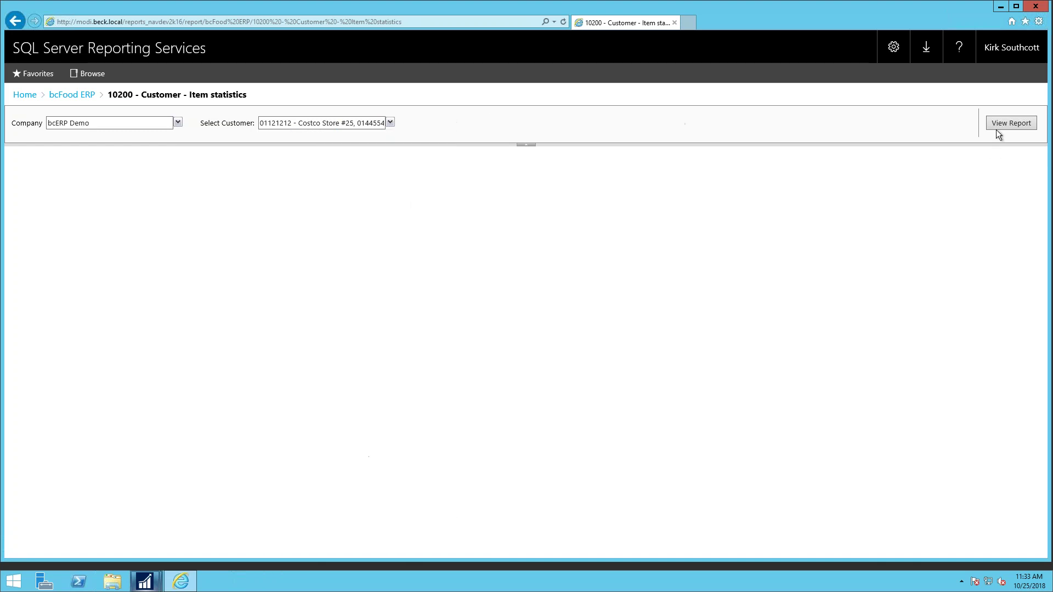
pyautogui.click(999, 126)
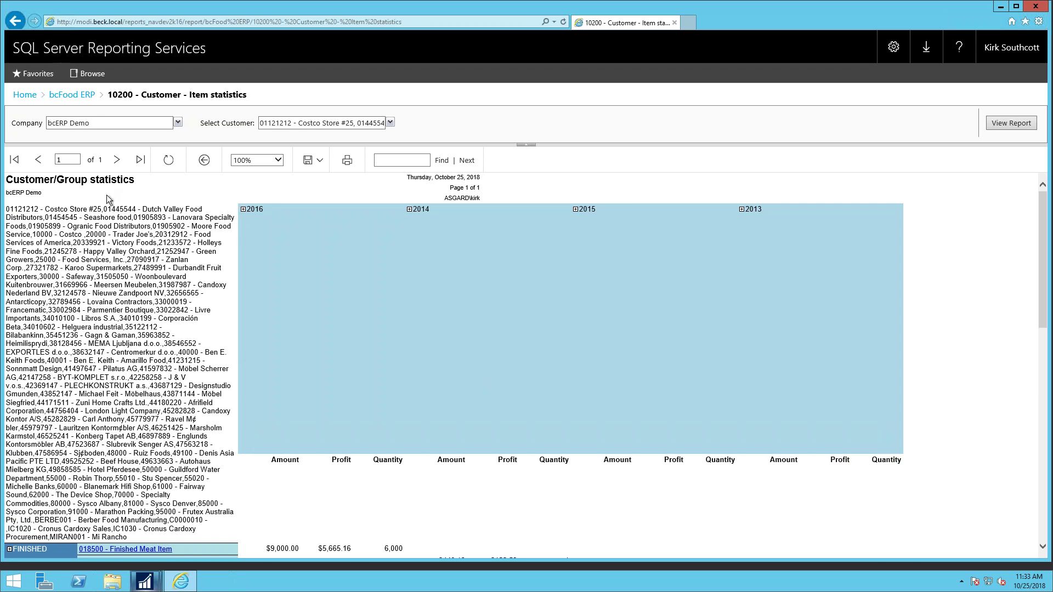
# Expand 2016 into quarters and its Q1 into months in the report, and return to the bcFood ERP folder
pyautogui.click(243, 209)
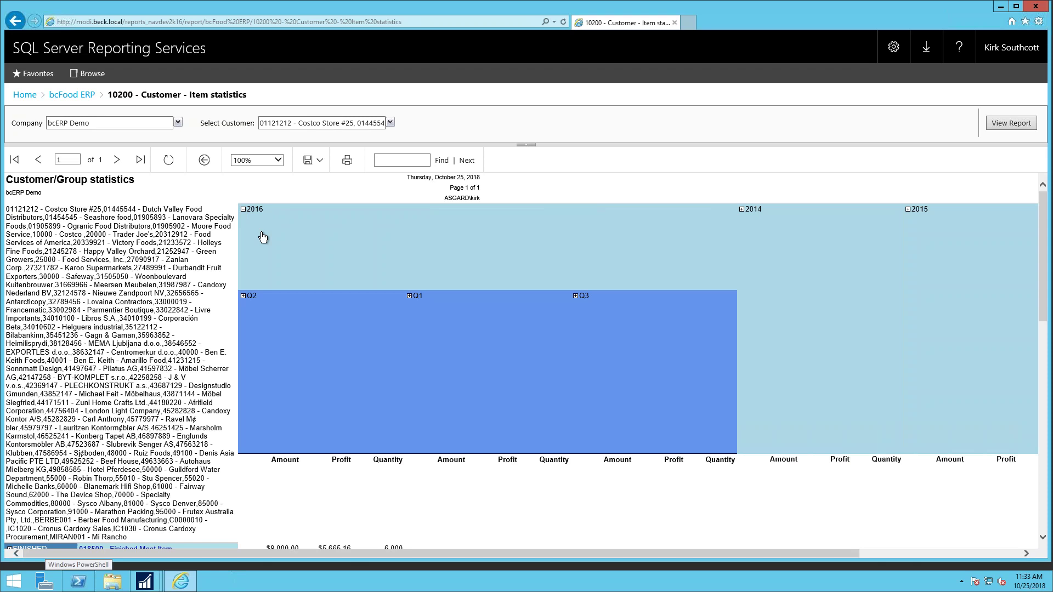
pyautogui.click(409, 296)
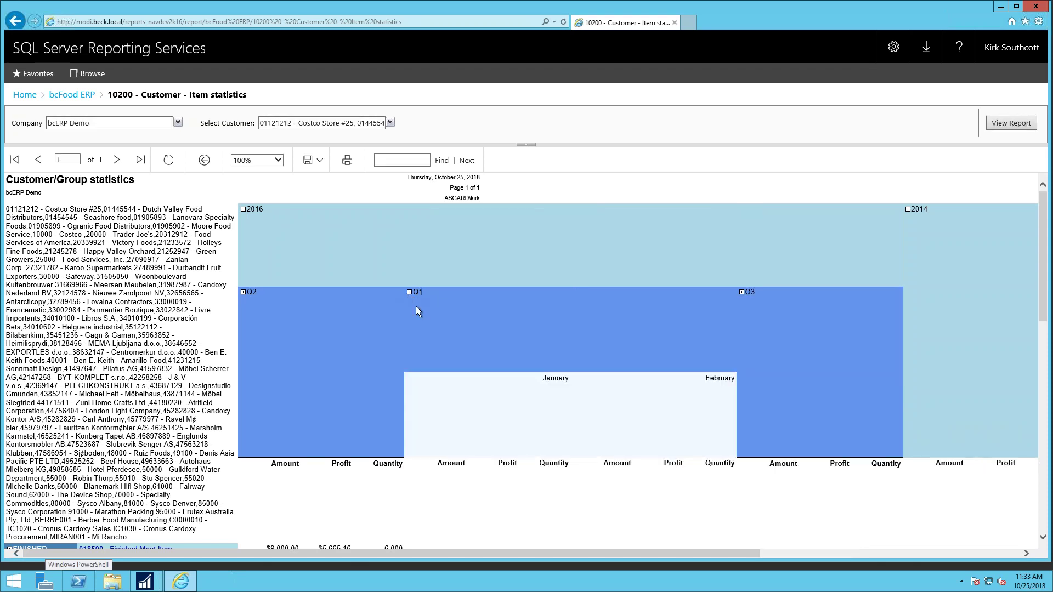
pyautogui.click(84, 94)
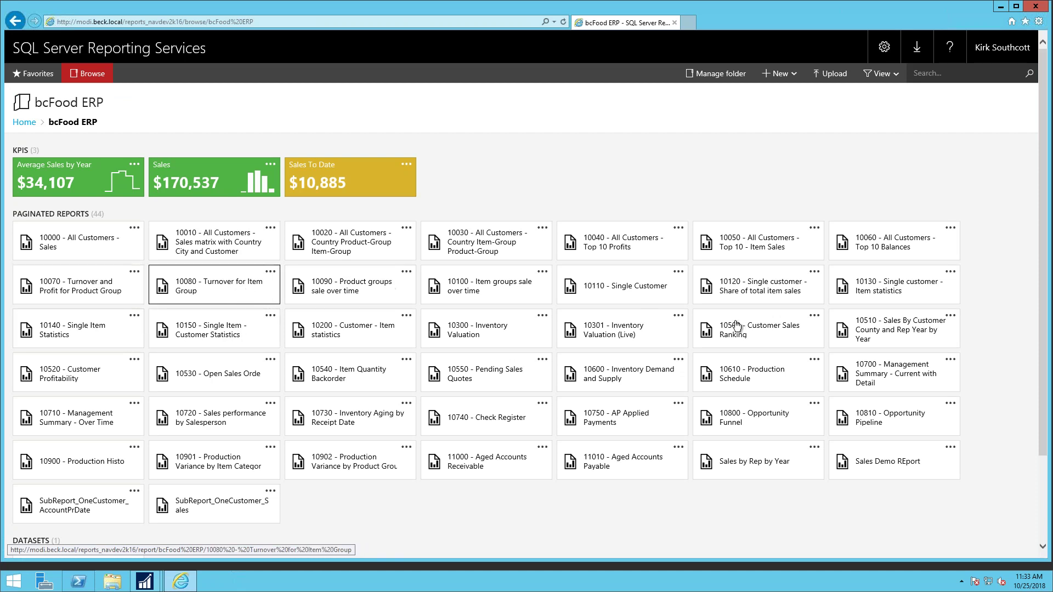
# Open the 10110 - Single Customer report, and set the company to bcERP Demo and the customer balance date to 10/25/2018
pyautogui.click(631, 286)
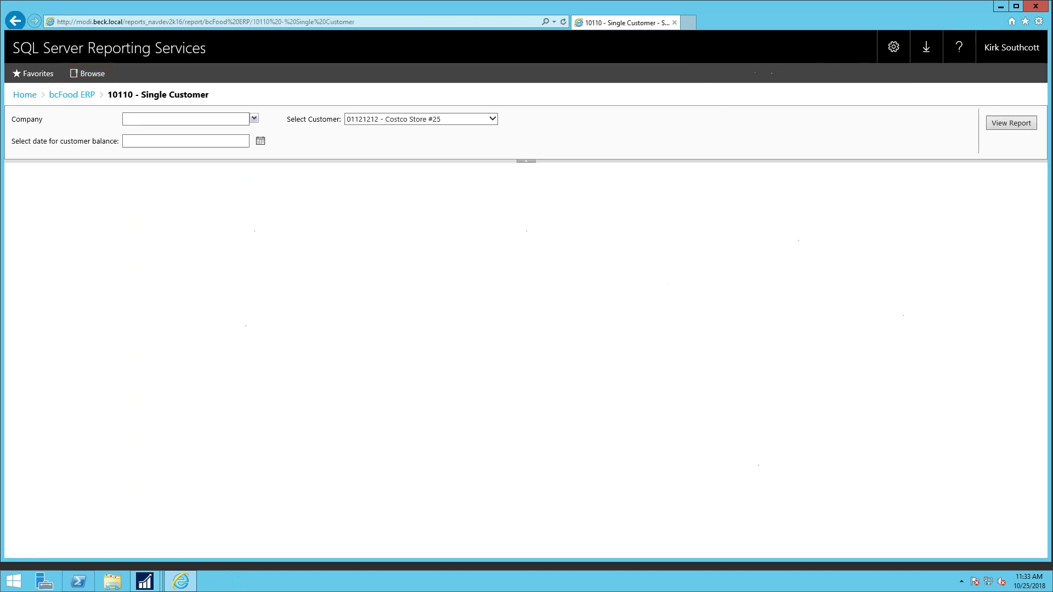
pyautogui.click(255, 120)
pyautogui.click(160, 134)
pyautogui.click(292, 158)
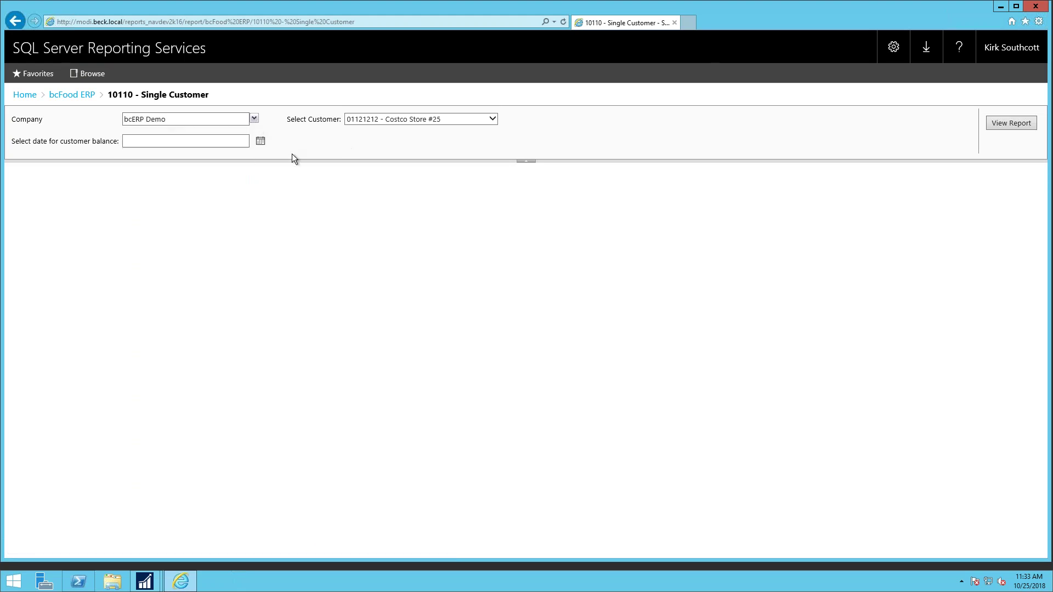
pyautogui.click(260, 141)
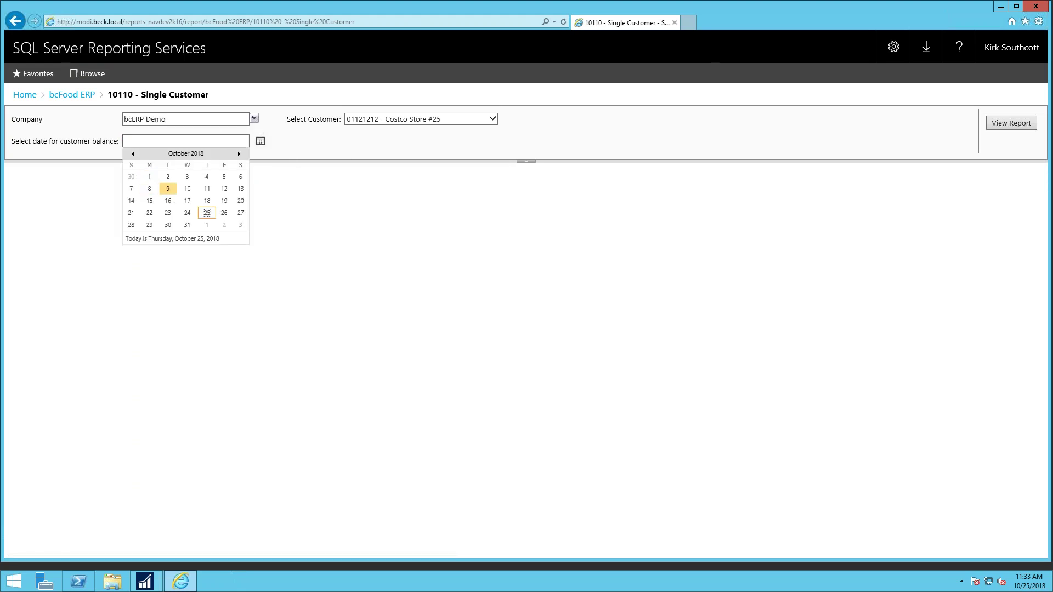
pyautogui.click(206, 213)
# Select Costco, not Costco Store #25, as the customer and run the Single Customer report
pyautogui.click(492, 124)
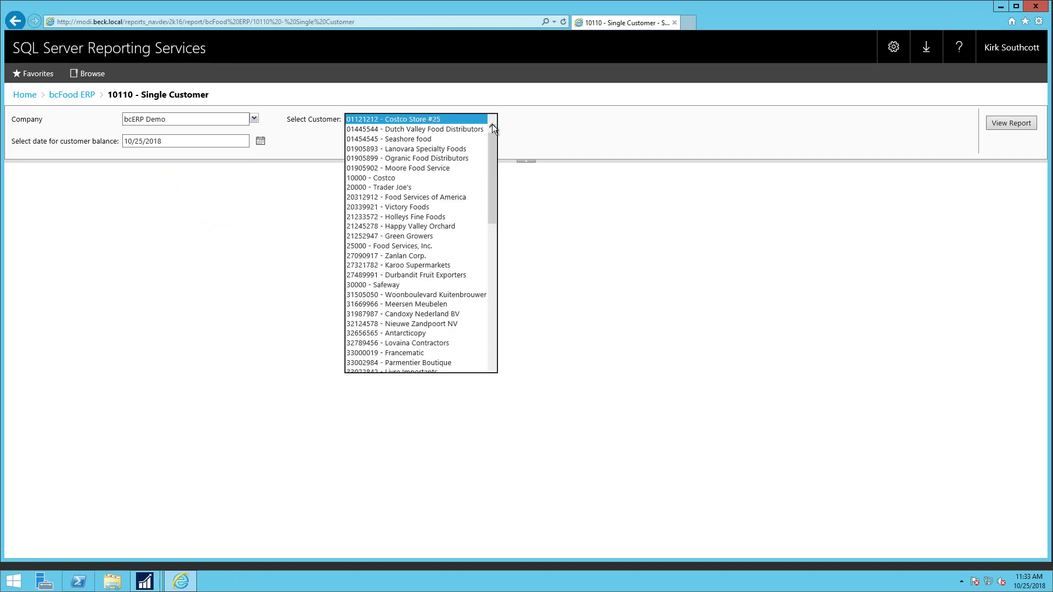
pyautogui.click(483, 120)
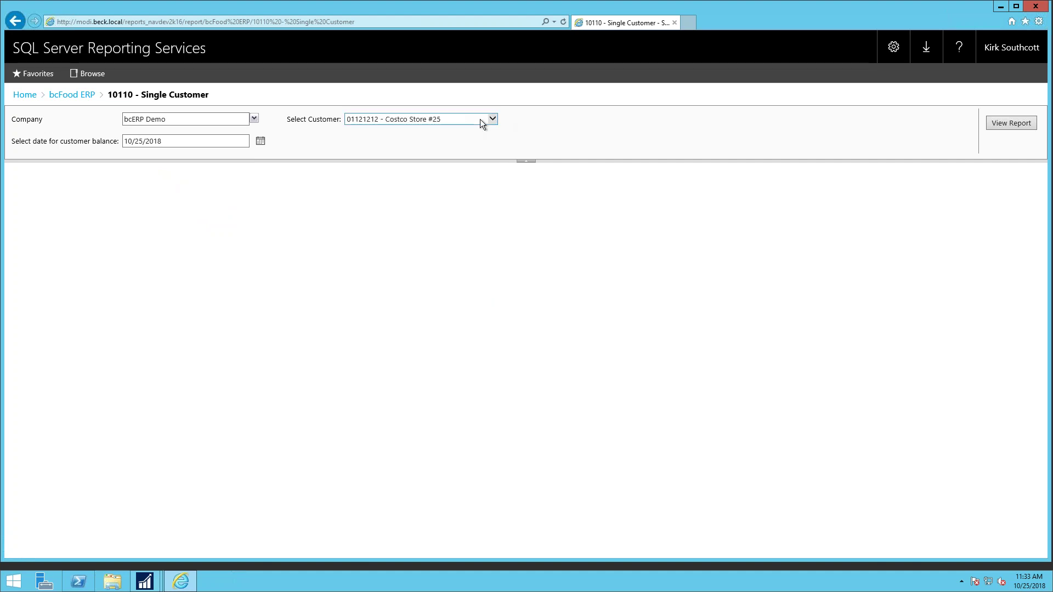
pyautogui.click(492, 121)
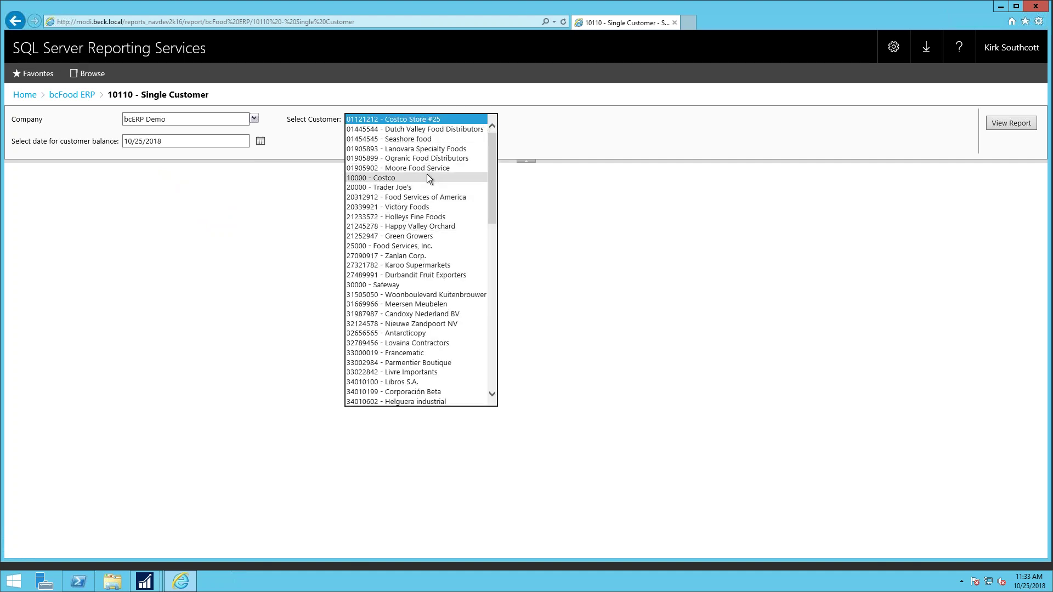
pyautogui.click(397, 178)
pyautogui.click(1014, 123)
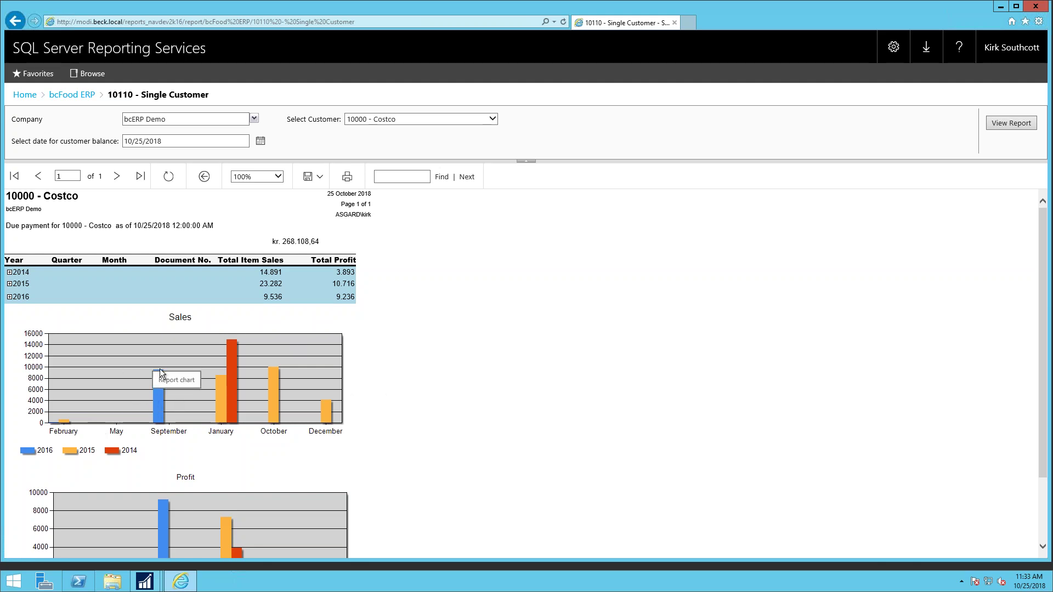
# Expand 2014 and its Q1 in the Costco report, and examine the Sales and Profit charts
pyautogui.click(9, 273)
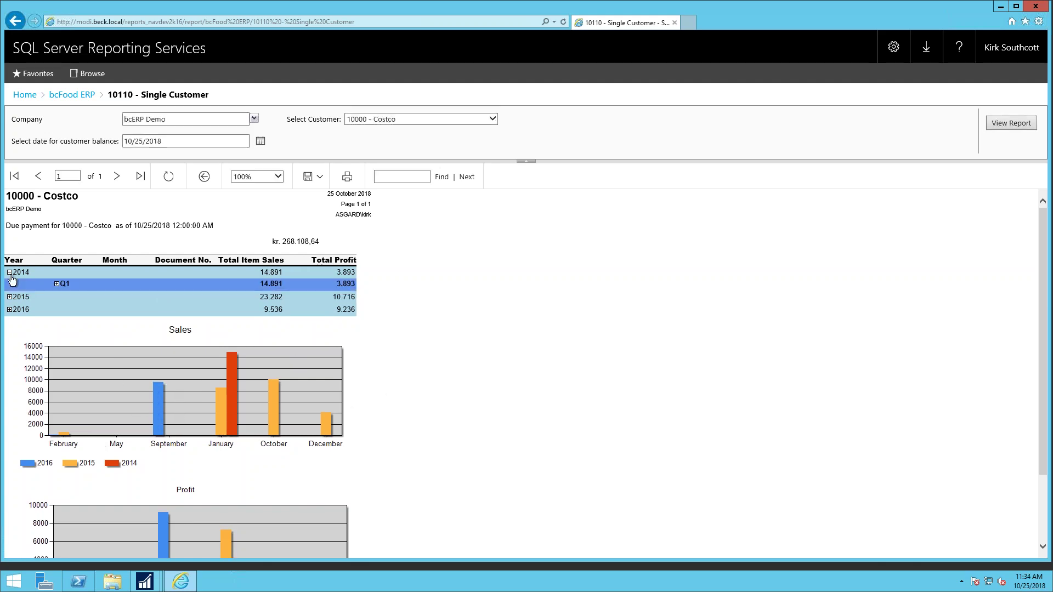
pyautogui.click(56, 283)
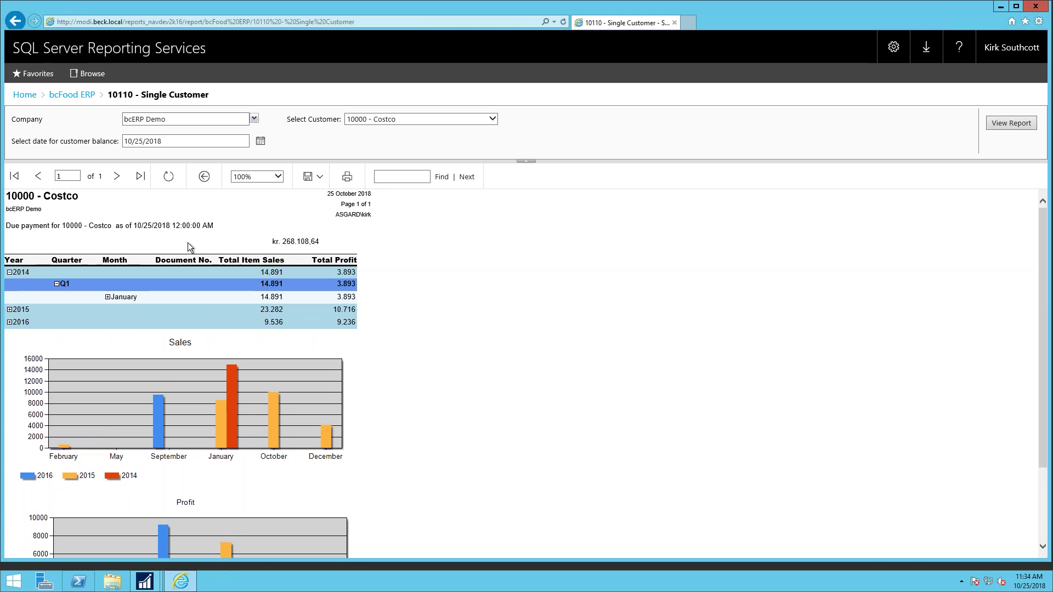
pyautogui.scroll(-2, 218, 436)
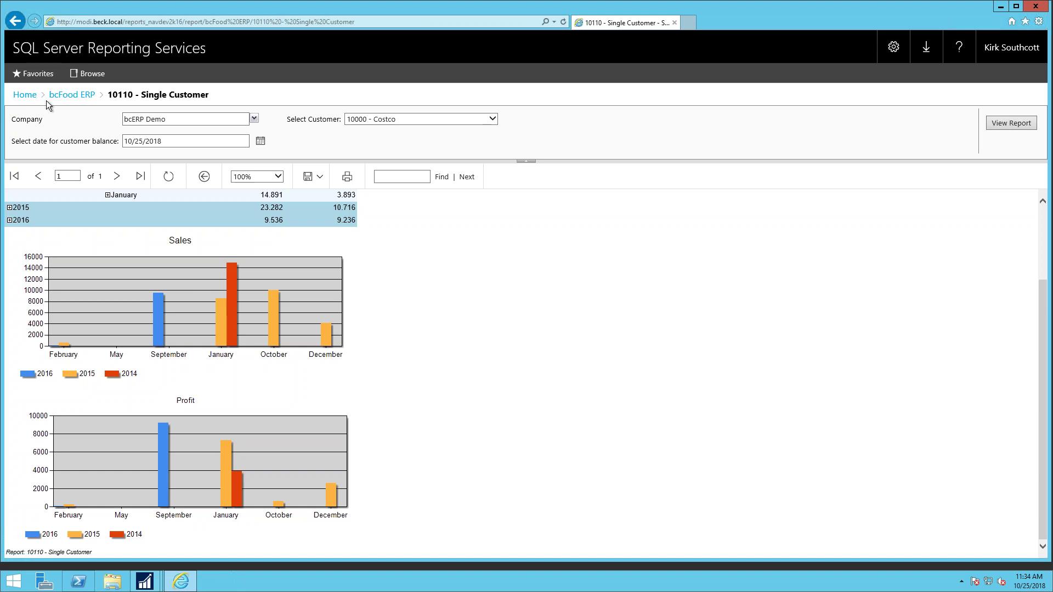
# Switch to Excel 2016 by searching for it among the installed apps, and create a blank workbook
pyautogui.click(16, 582)
pyautogui.write('w')
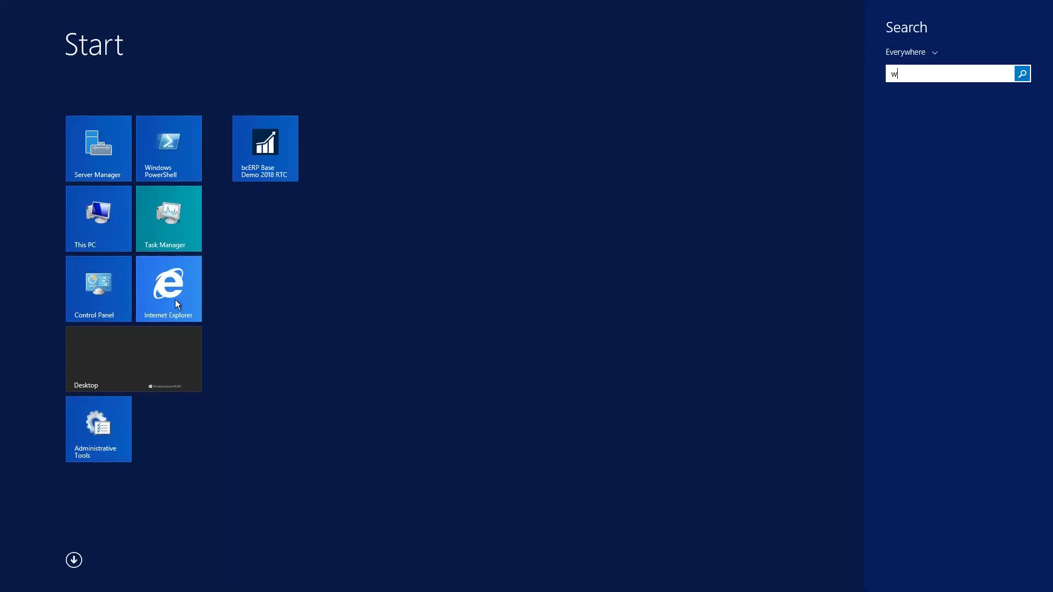
pyautogui.write('exe')
pyautogui.press('BackSpace')
pyautogui.press('BackSpace')
pyautogui.press('BackSpace')
pyautogui.press('BackSpace')
pyautogui.write('excel 2016')
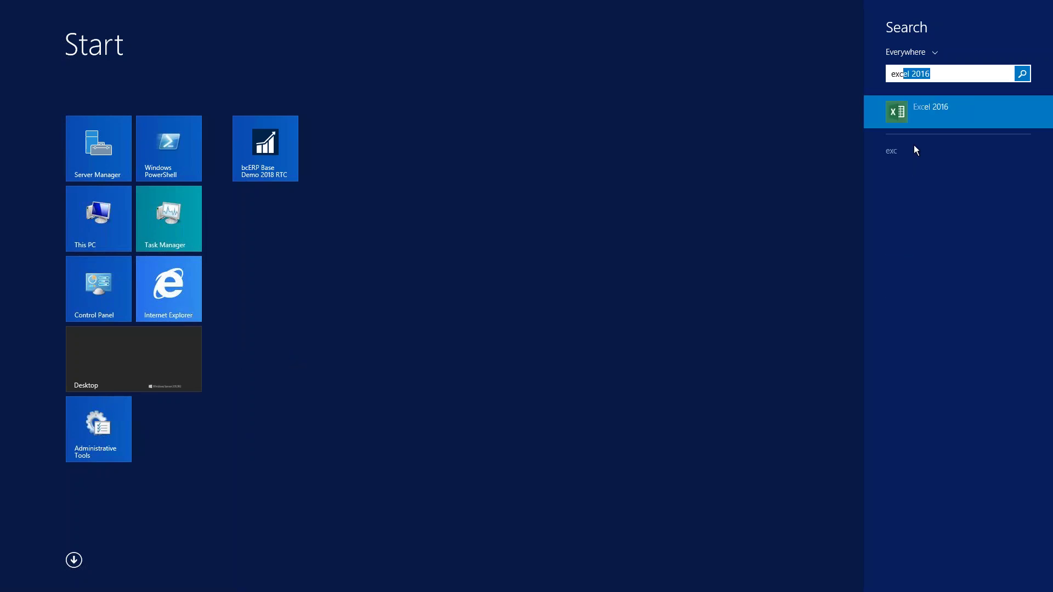
pyautogui.press('Return')
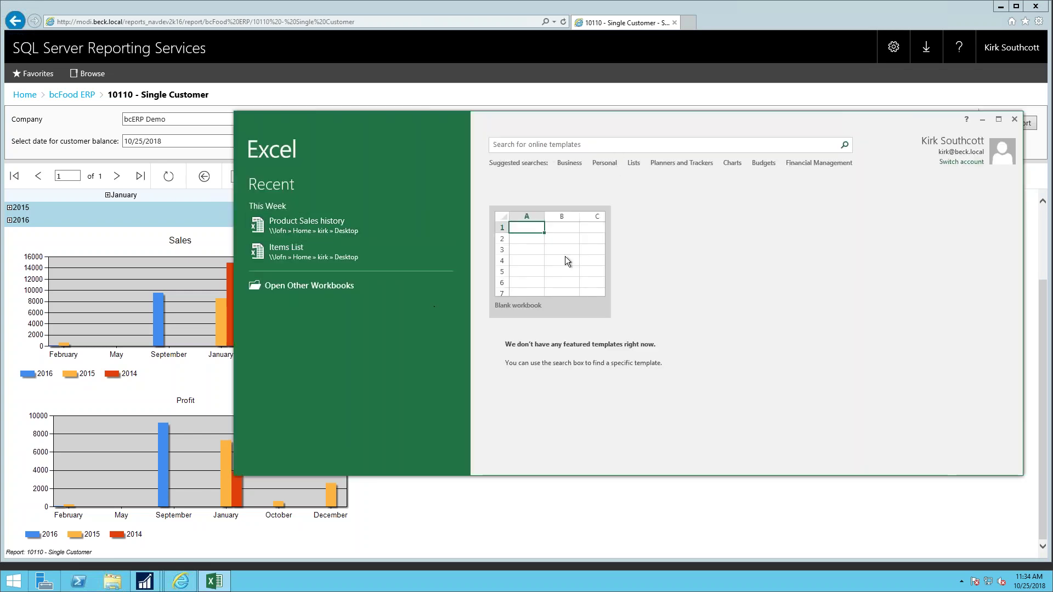
pyautogui.click(565, 257)
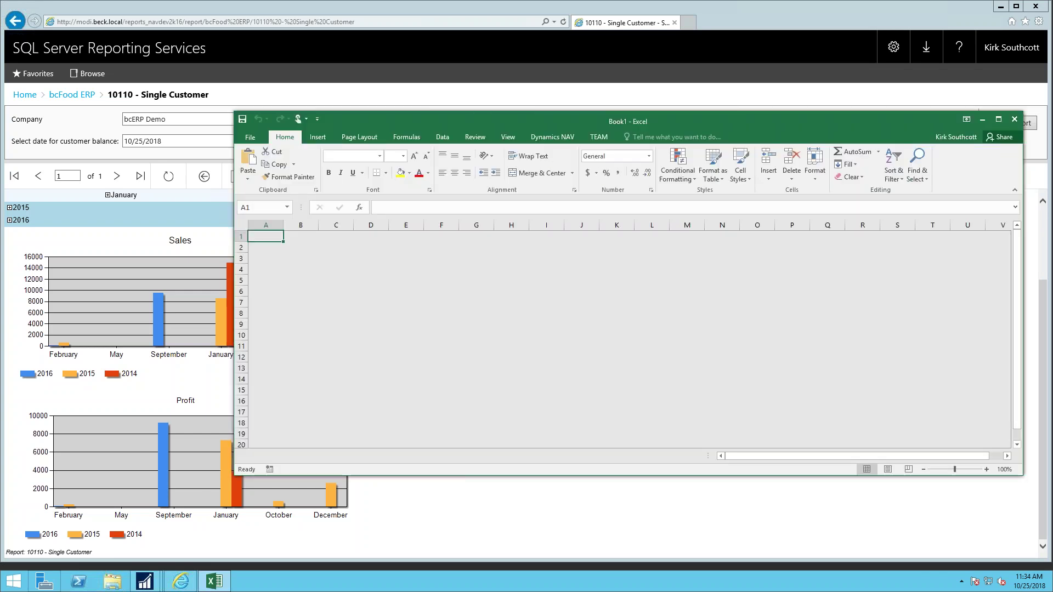
pyautogui.click(555, 259)
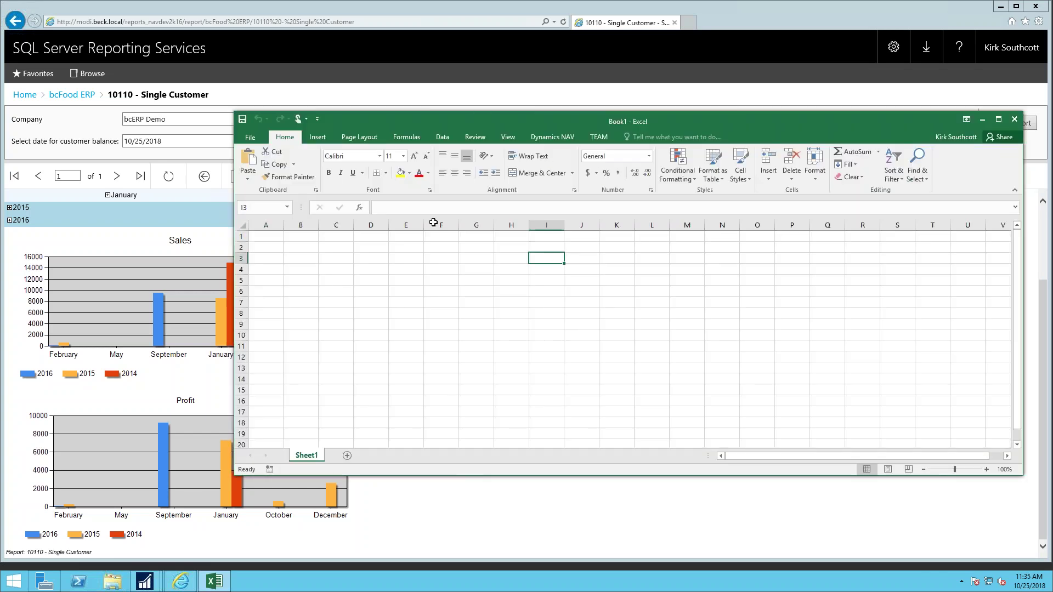
# View the database server connection options in the Data Connection Wizard, and close the wizard
pyautogui.click(448, 134)
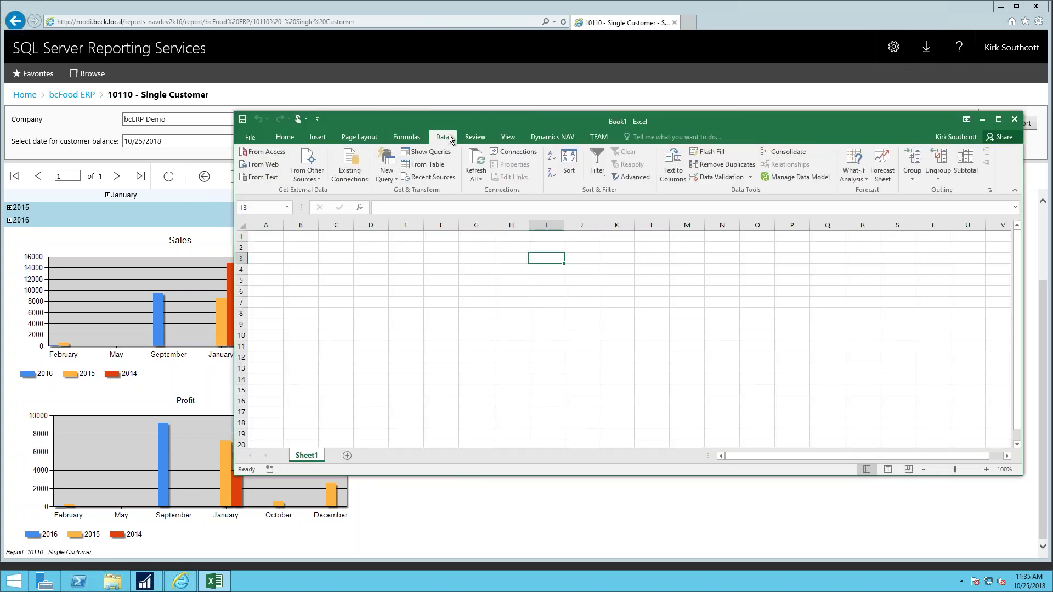
pyautogui.click(308, 173)
pyautogui.click(355, 206)
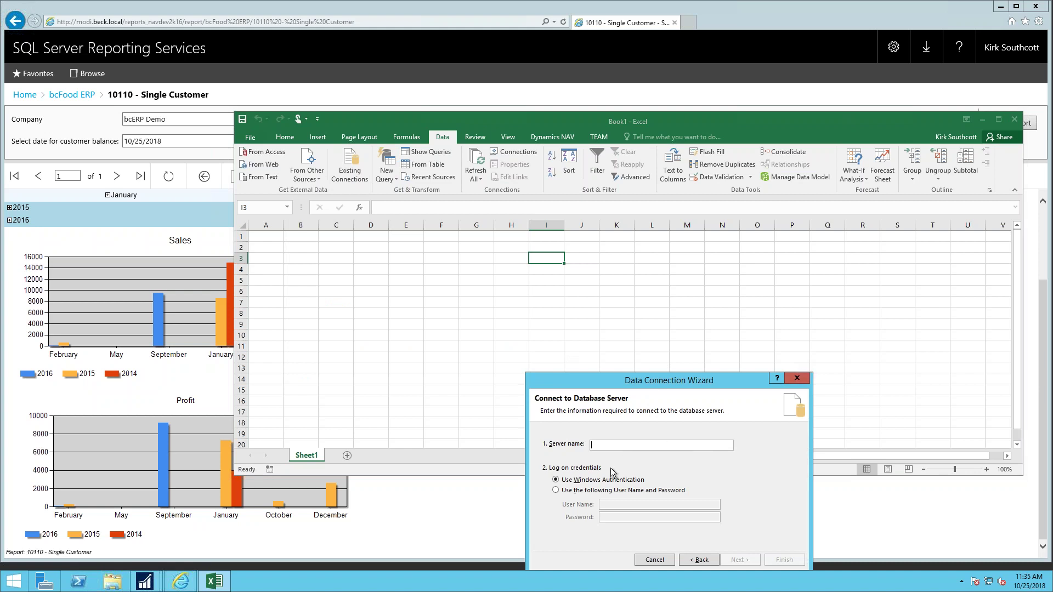
pyautogui.click(797, 378)
# View the settings for a new query from a SQL Server database, cancel it, and close Excel
pyautogui.click(384, 174)
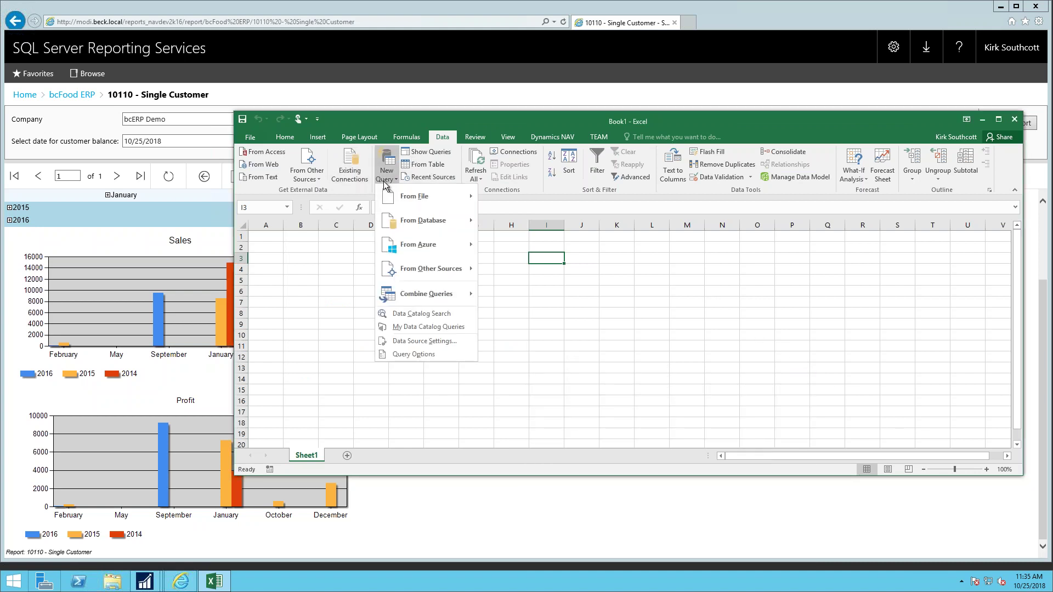
pyautogui.moveTo(424, 225)
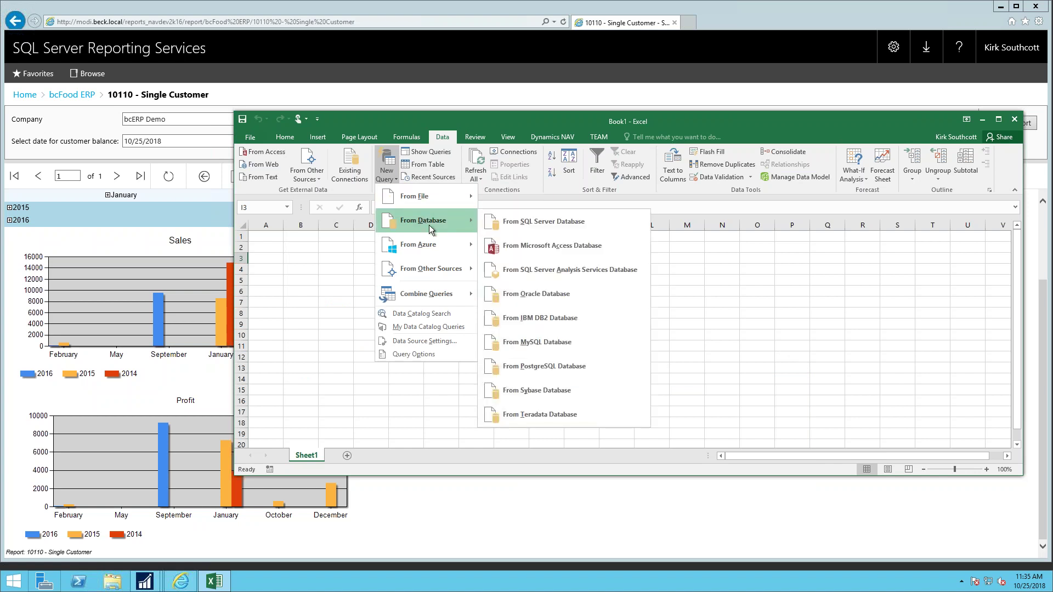
pyautogui.click(559, 225)
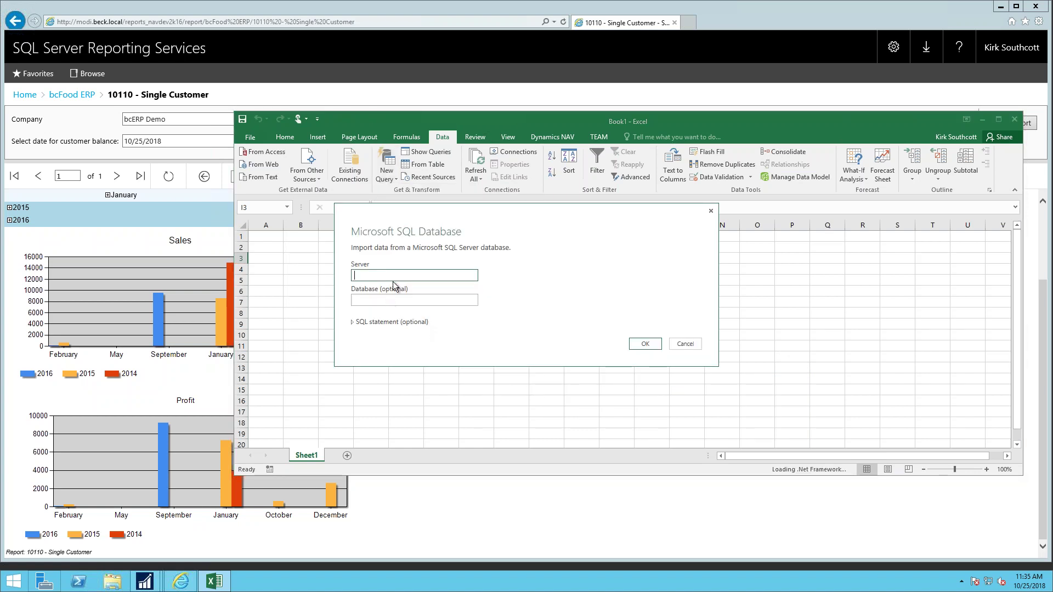
pyautogui.click(687, 345)
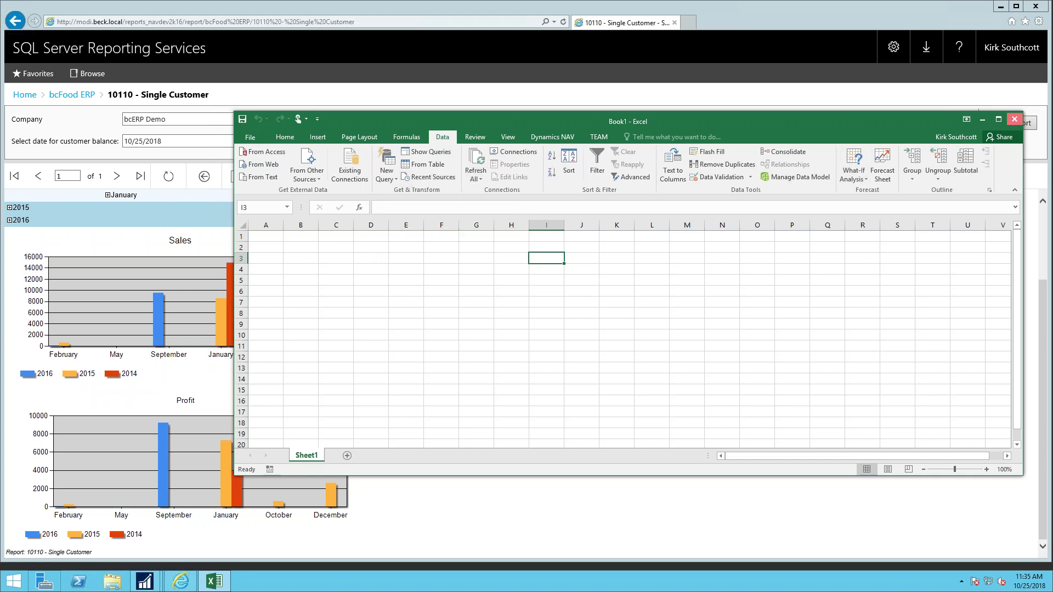
pyautogui.click(1014, 119)
pyautogui.click(519, 305)
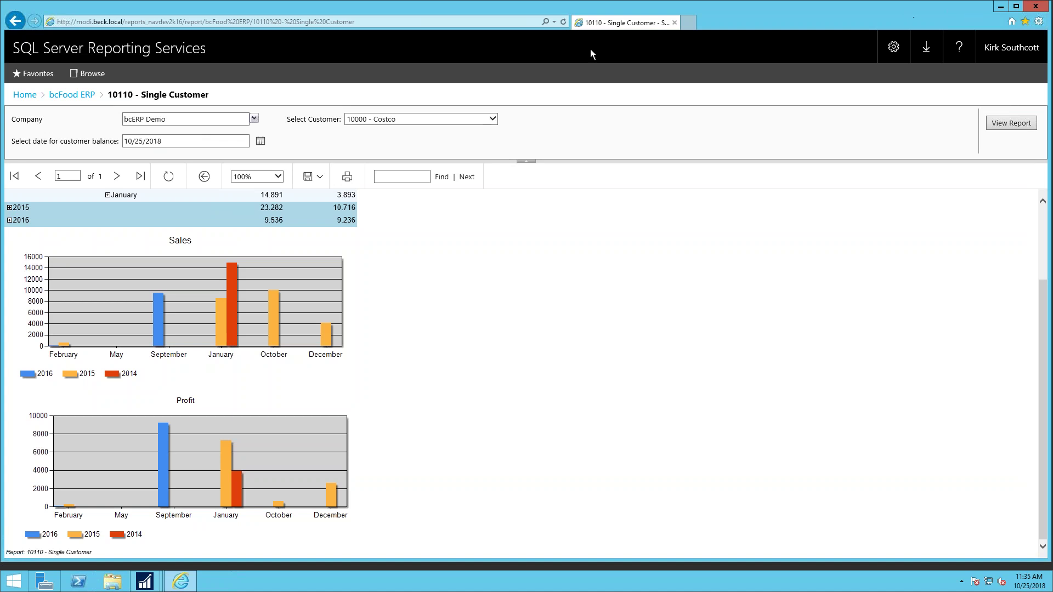
# Return to the bcFood ERP folder, view the Sales To Date KPI details, and show the item types that can be created
pyautogui.click(76, 94)
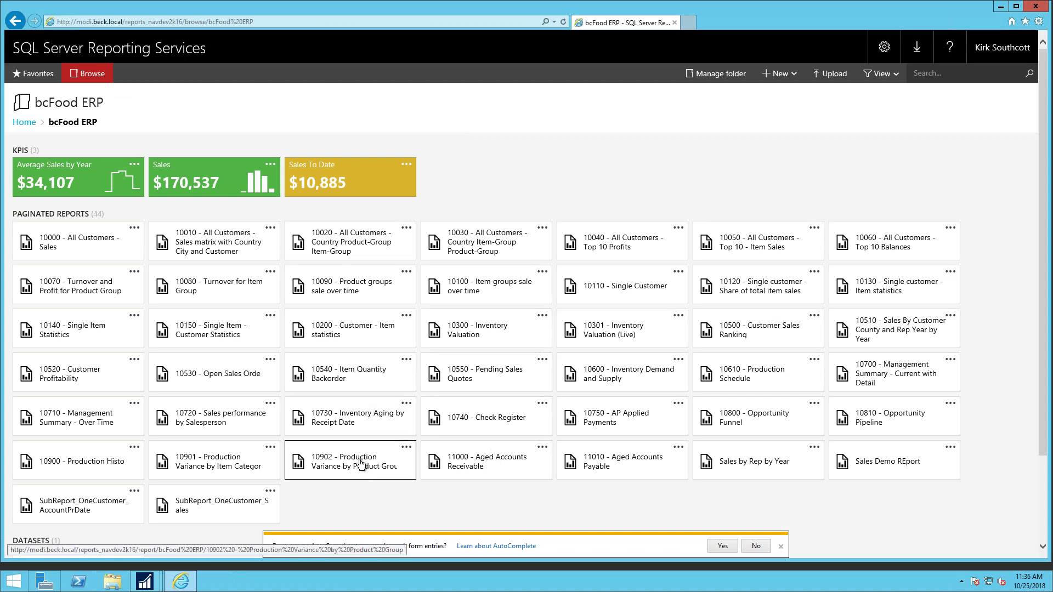
pyautogui.click(350, 178)
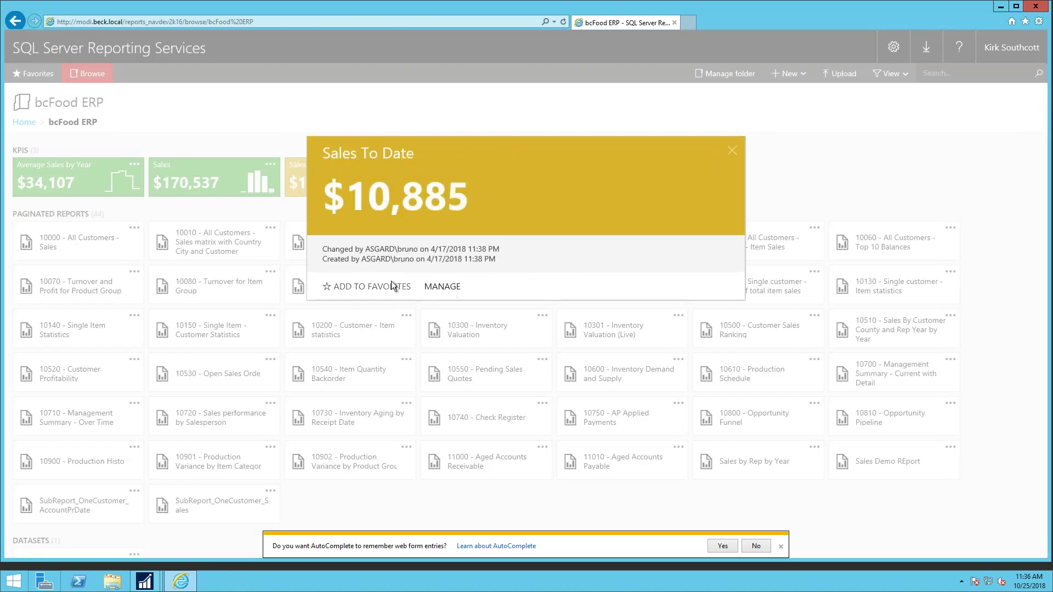
pyautogui.click(732, 149)
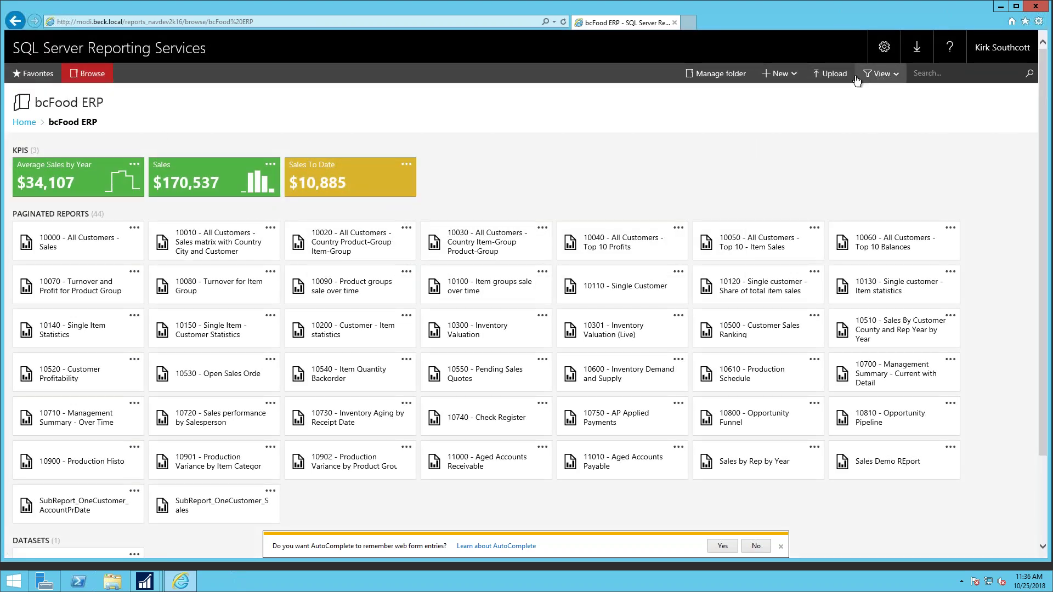
pyautogui.click(779, 73)
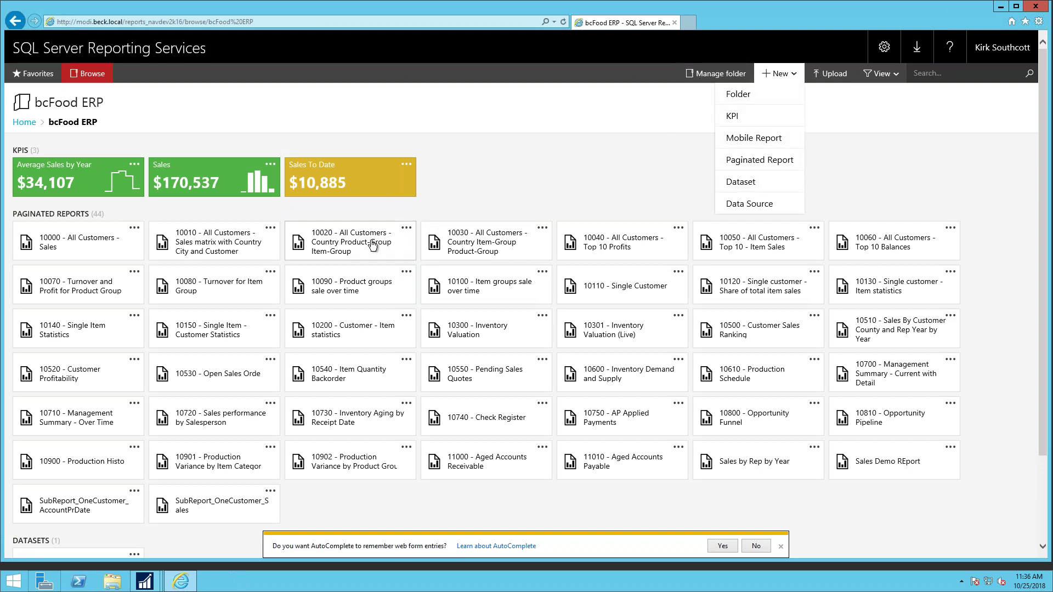
# Open the management page of report 10020 - All Customers - Country Product-Group Item-Group and start a new subscription for it
pyautogui.click(407, 227)
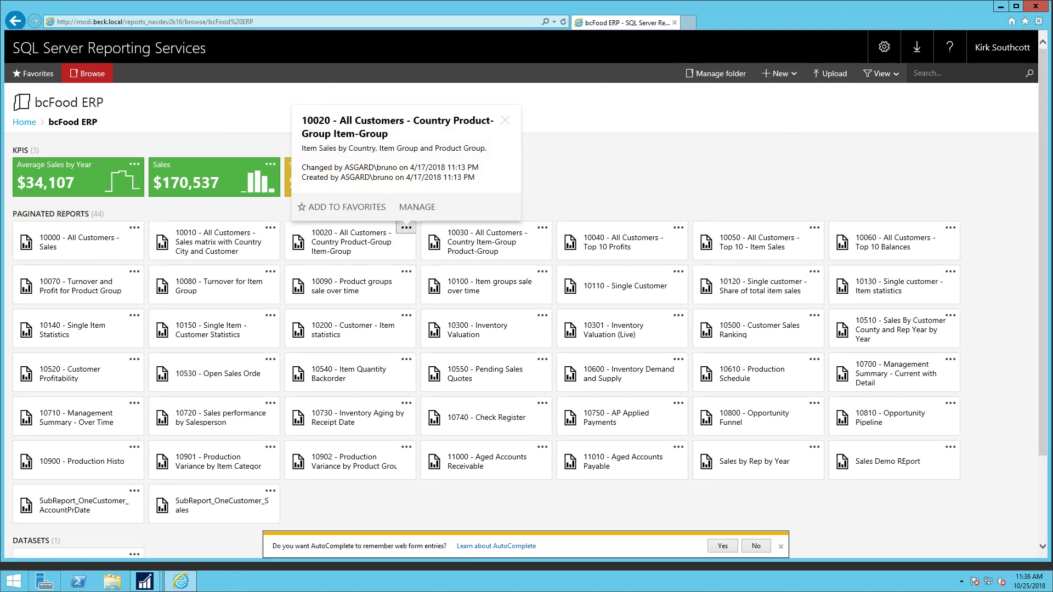
pyautogui.click(410, 208)
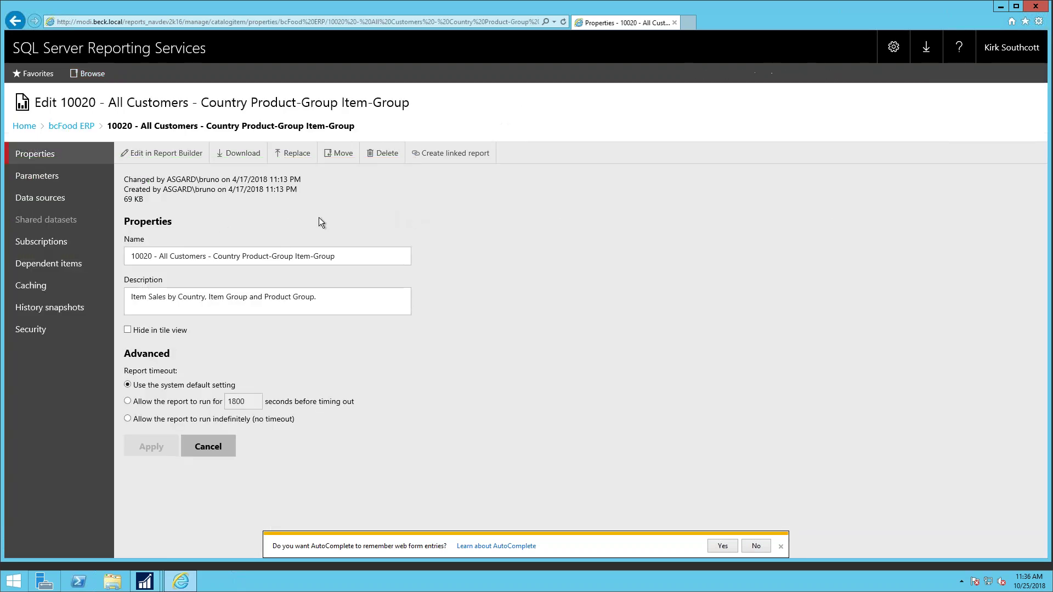
pyautogui.click(40, 251)
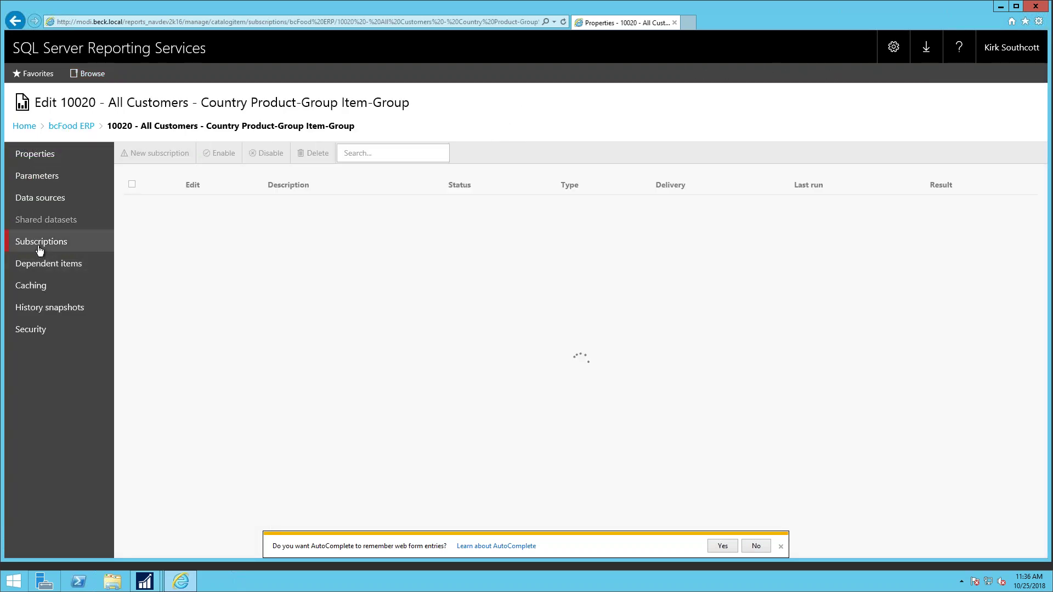
pyautogui.click(130, 154)
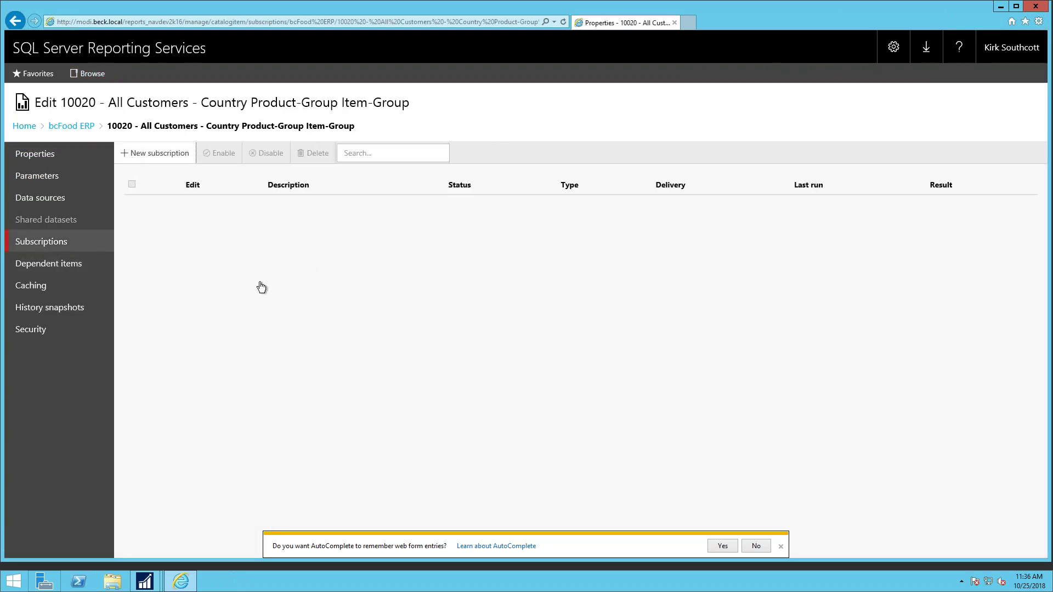
# Review the new subscription's type, schedule, e-mail delivery options, render format and report parameters
pyautogui.scroll(-3, 319, 325)
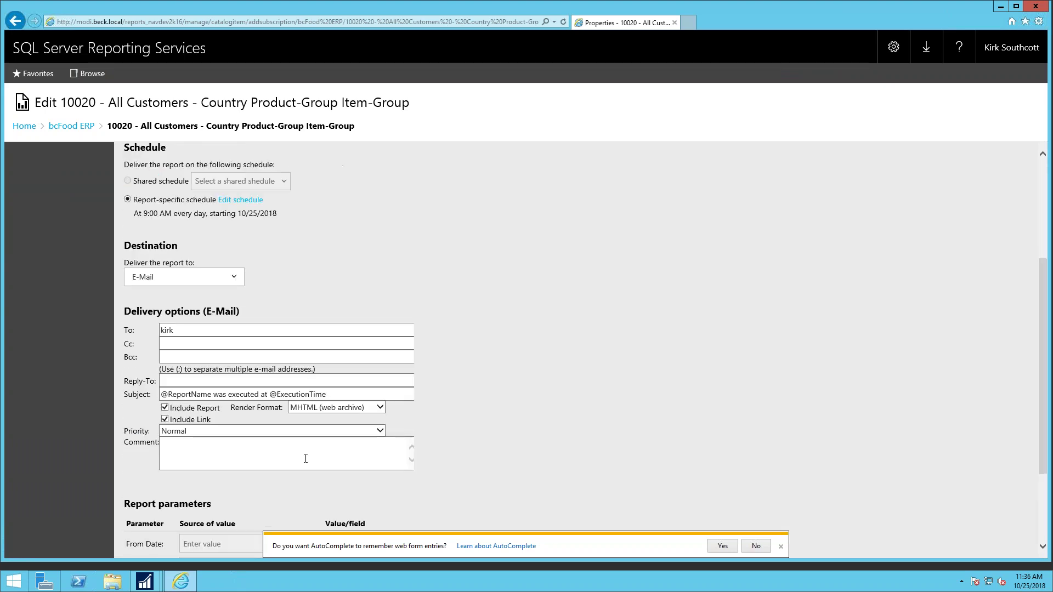
pyautogui.click(310, 406)
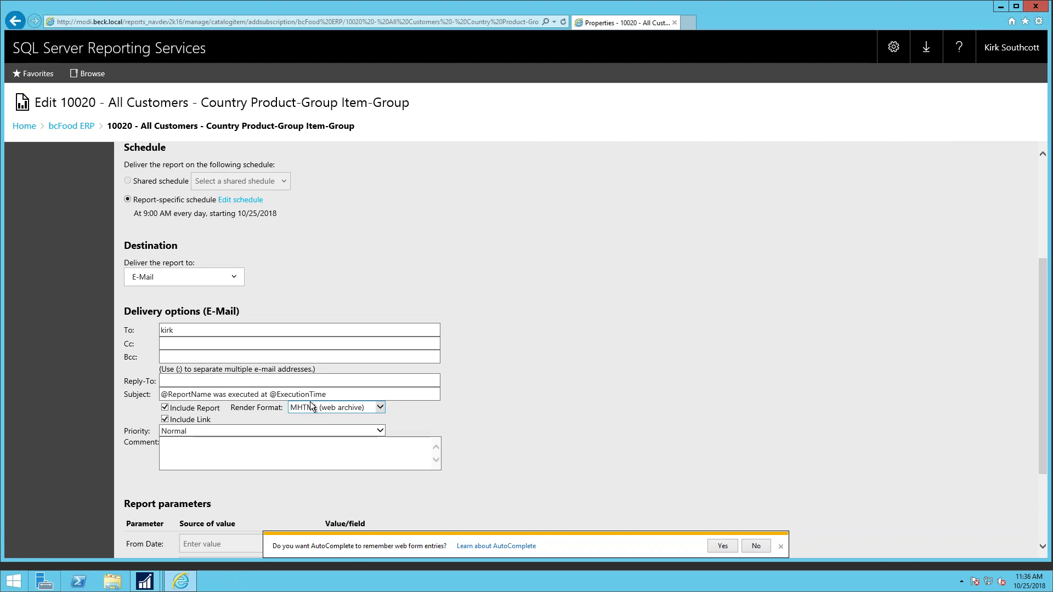
pyautogui.scroll(-2, 222, 421)
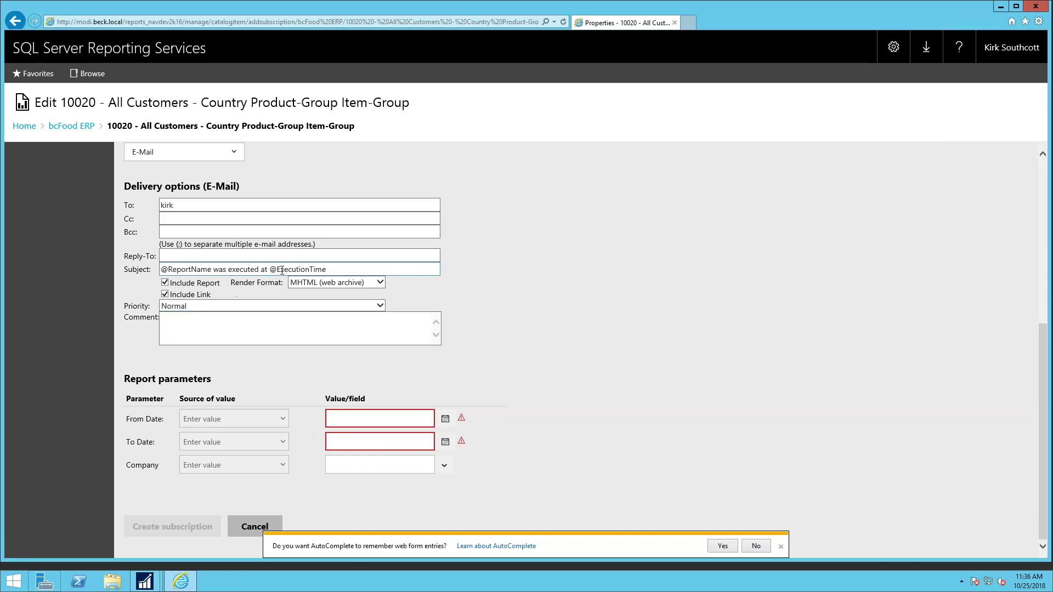
pyautogui.click(227, 205)
pyautogui.scroll(5, 576, 350)
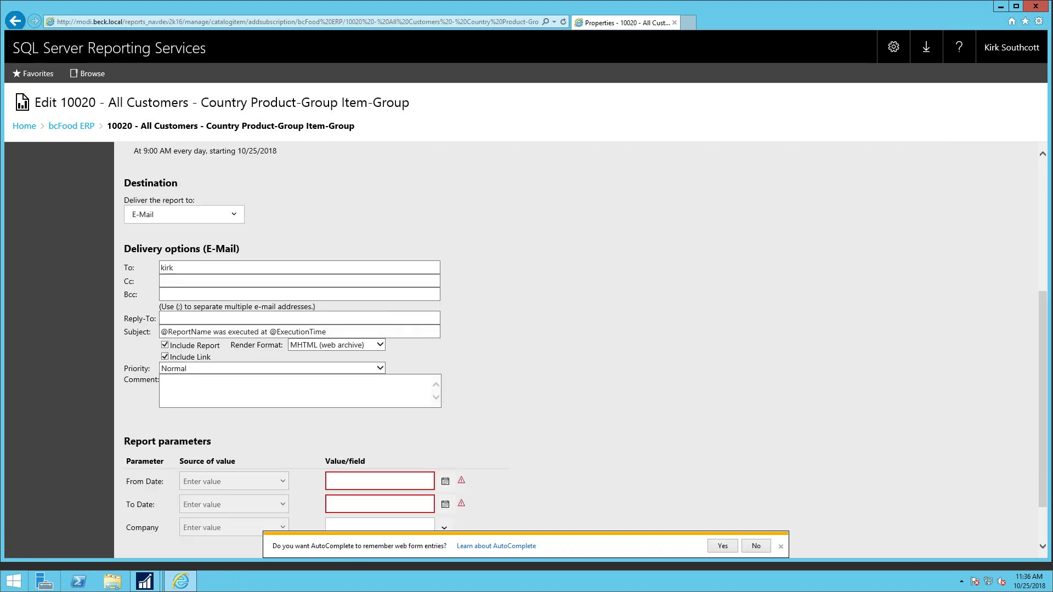
pyautogui.scroll(1, 260, 400)
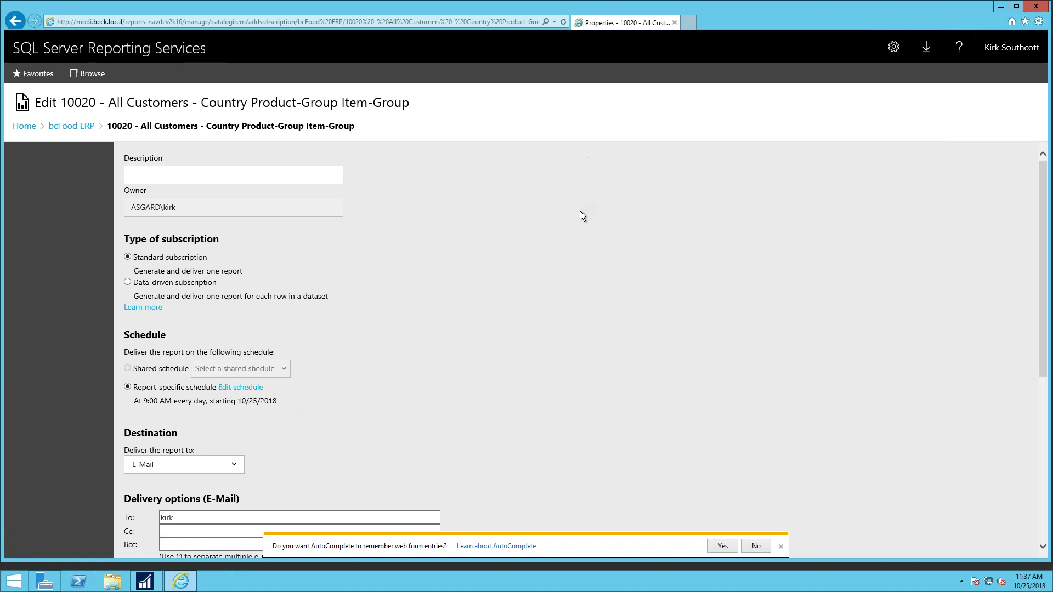
# Dismiss the AutoComplete prompt and switch to the product sales history table report in Power BI Desktop
pyautogui.click(779, 547)
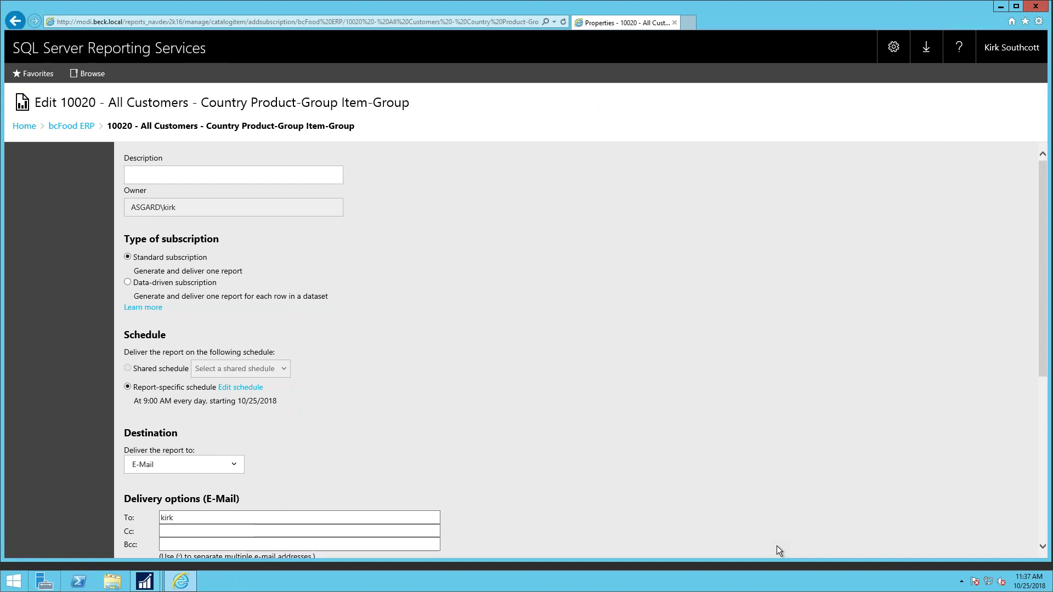
pyautogui.click(1001, 8)
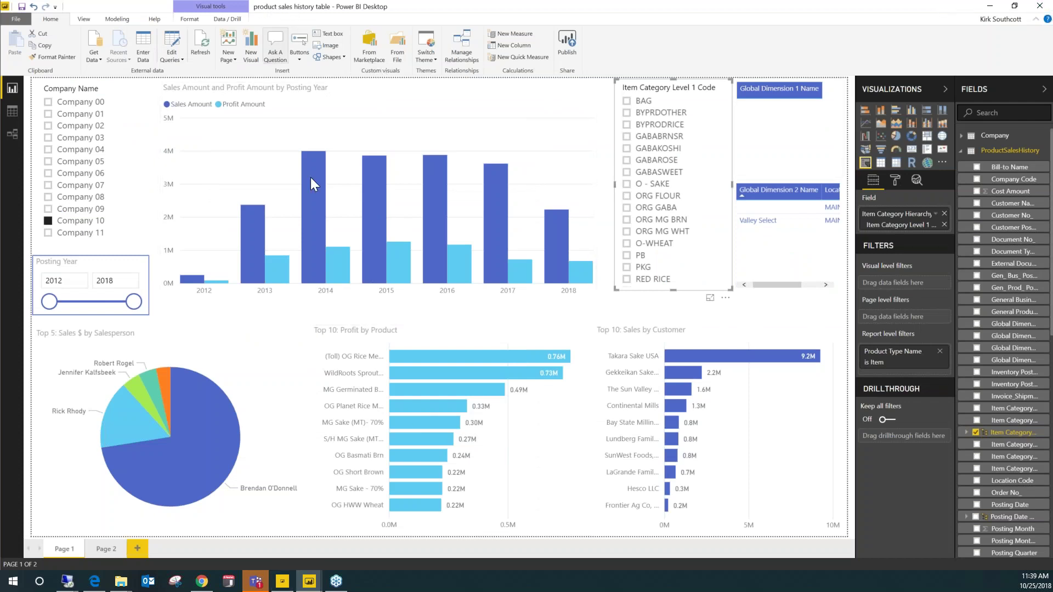
# Filter the report page by item category GABAROSE, ORG GABA and finally O-WHEAT, and select the yearly sales and profit chart
pyautogui.moveTo(496, 217)
pyautogui.moveTo(489, 180)
pyautogui.moveTo(436, 182)
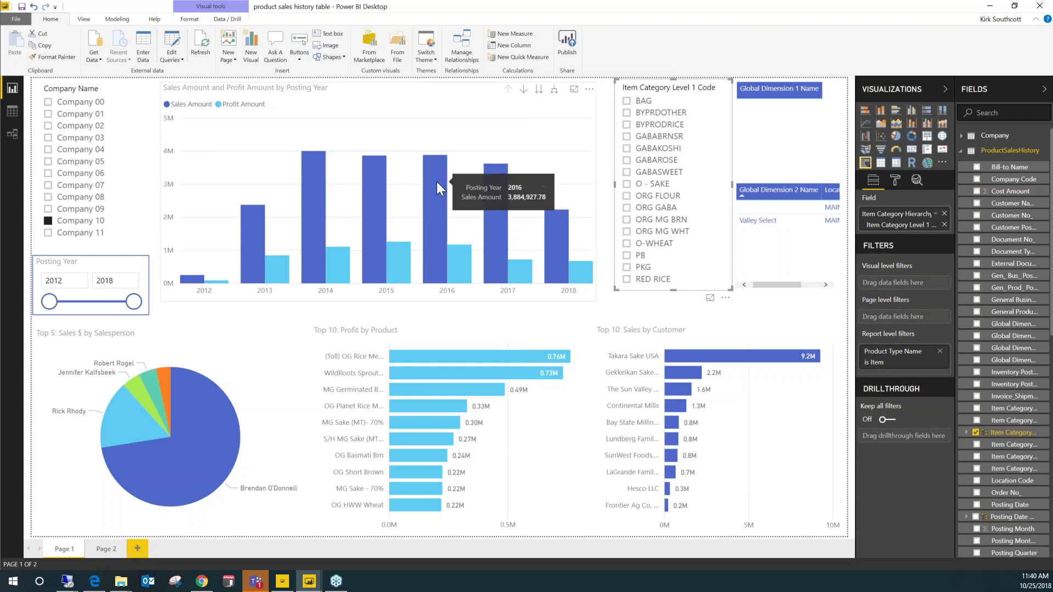
pyautogui.click(627, 161)
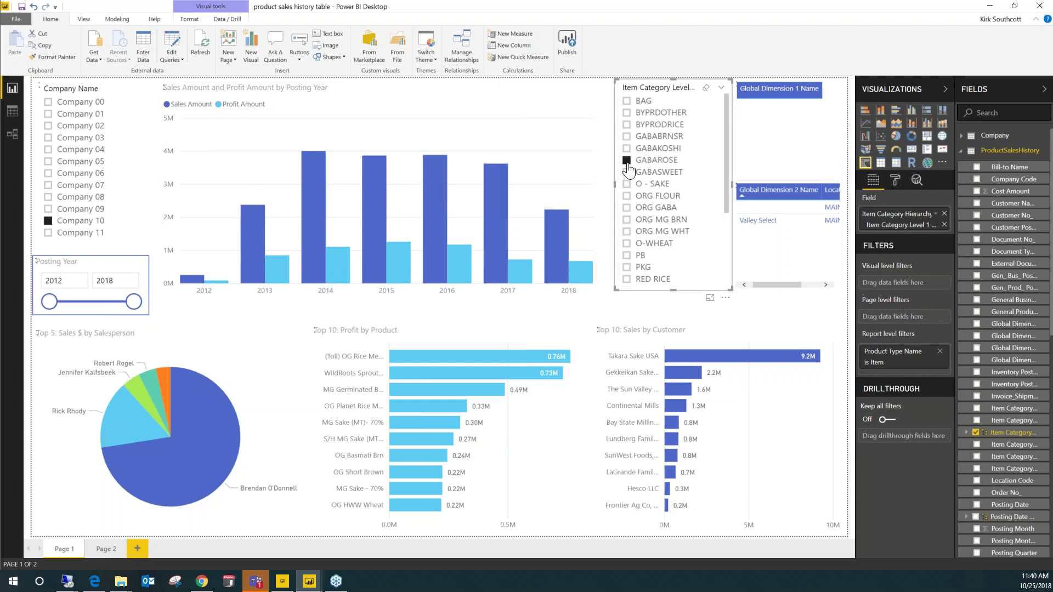
pyautogui.click(627, 209)
pyautogui.click(627, 244)
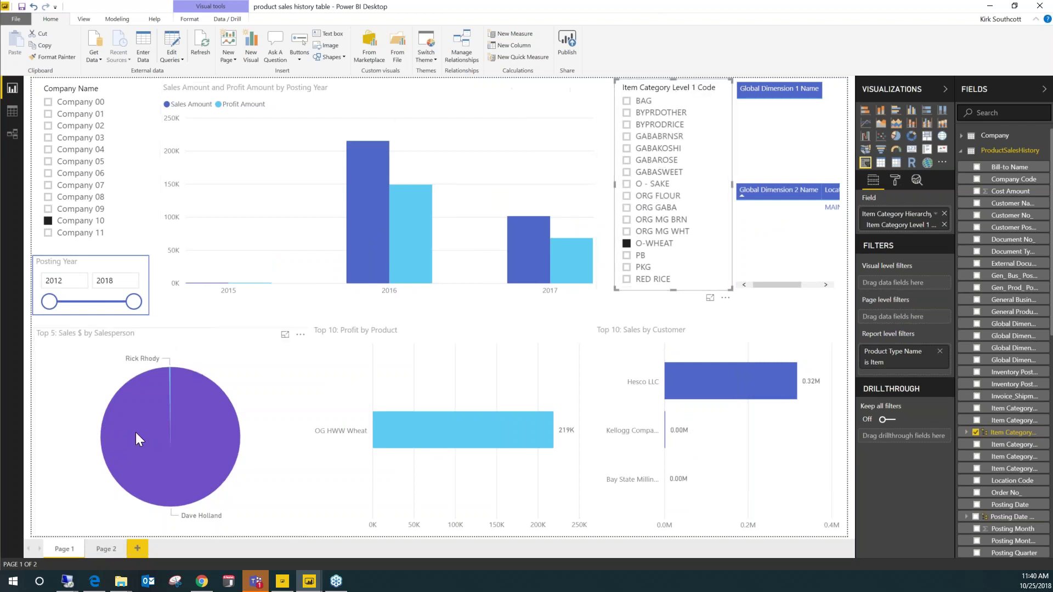
pyautogui.click(588, 176)
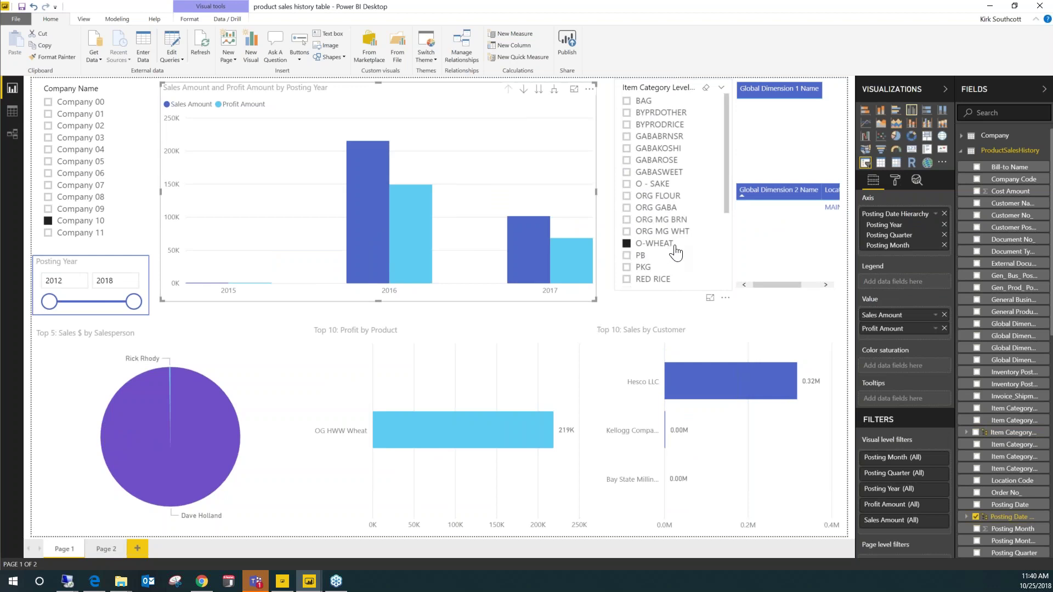